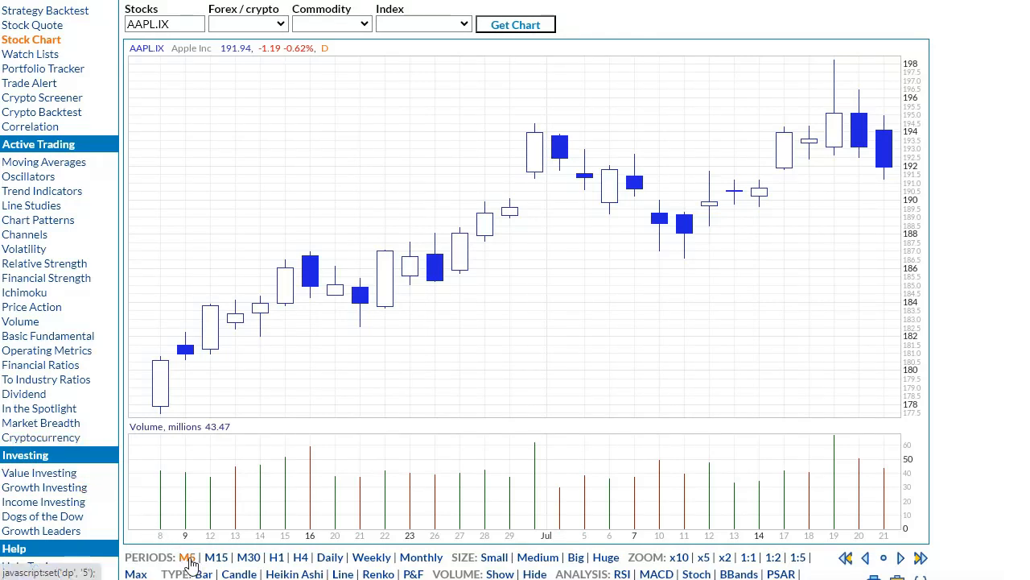
Compare the AAPL.IX chart across the intraday M5, M15, M30, H1 and H4 periods.
{"action": "left_click", "coordinate": [188, 557]}
{"action": "left_click", "coordinate": [215, 557]}
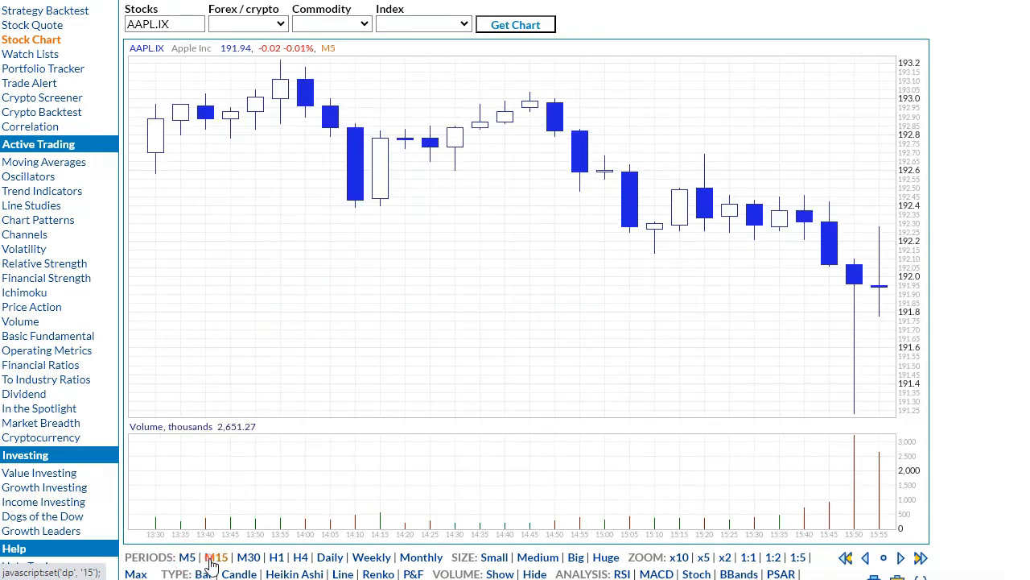
{"action": "left_click", "coordinate": [247, 557]}
{"action": "left_click", "coordinate": [276, 557]}
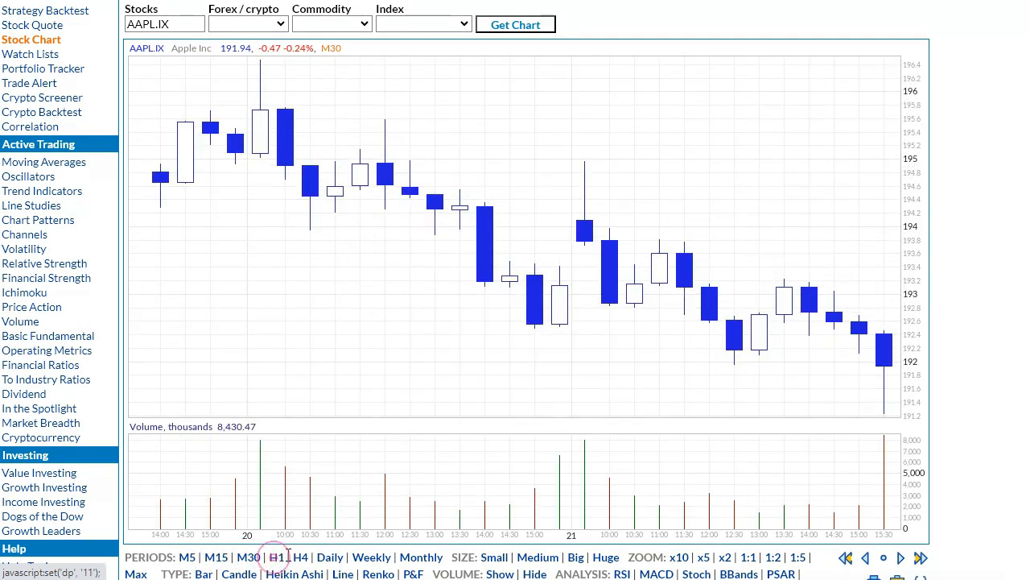
{"action": "left_click", "coordinate": [299, 558]}
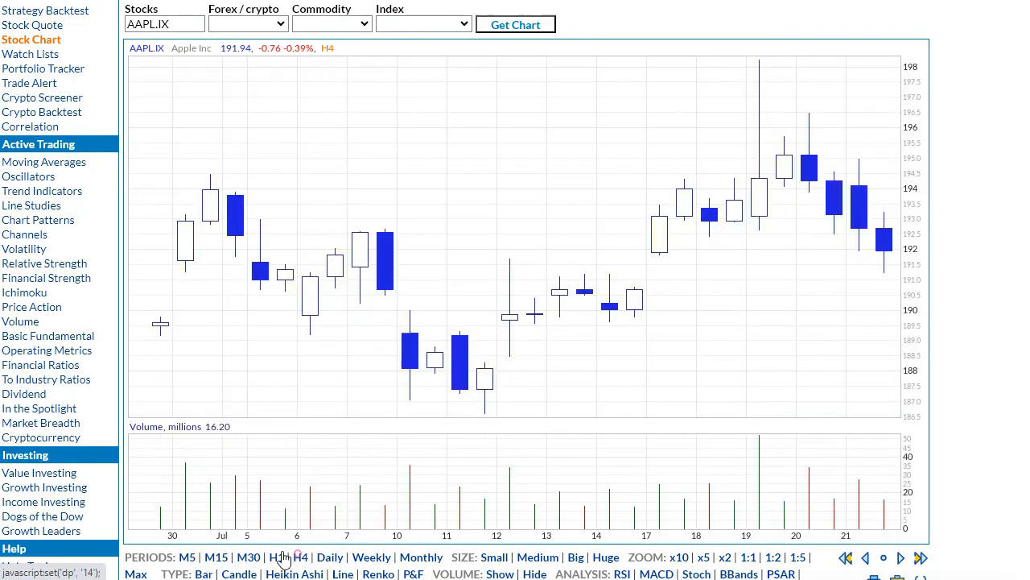
{"action": "left_click", "coordinate": [187, 558]}
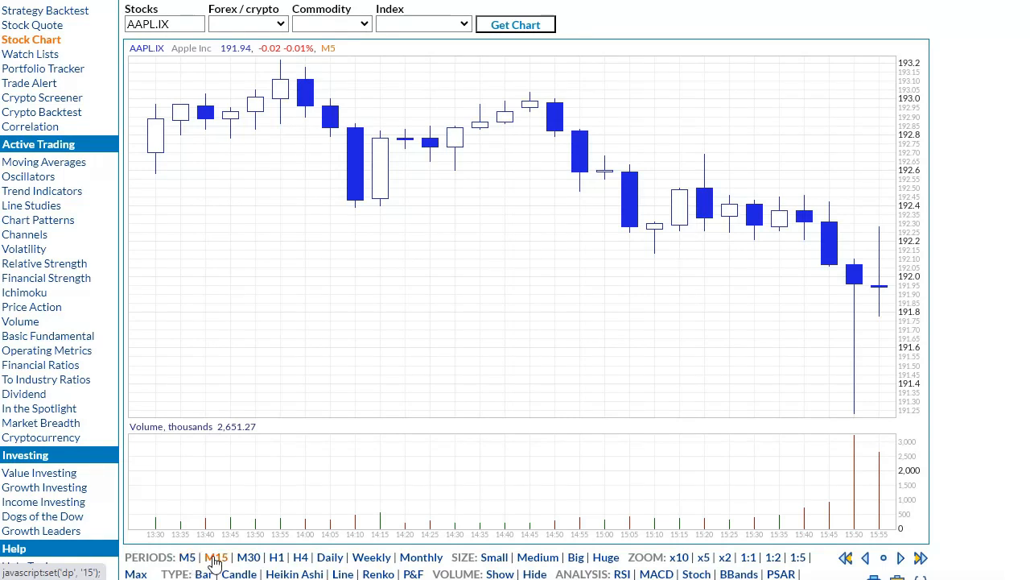
{"action": "left_click", "coordinate": [216, 559]}
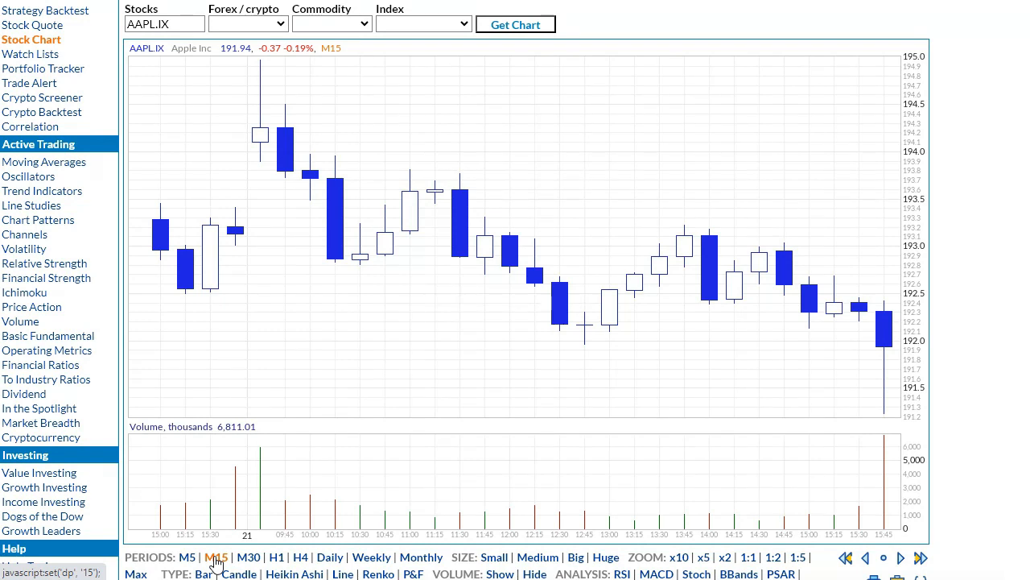
Show the AAPL.IX chart in daily periods and compare the x5, x2 and 1:1 zoom levels.
{"action": "left_click", "coordinate": [328, 559]}
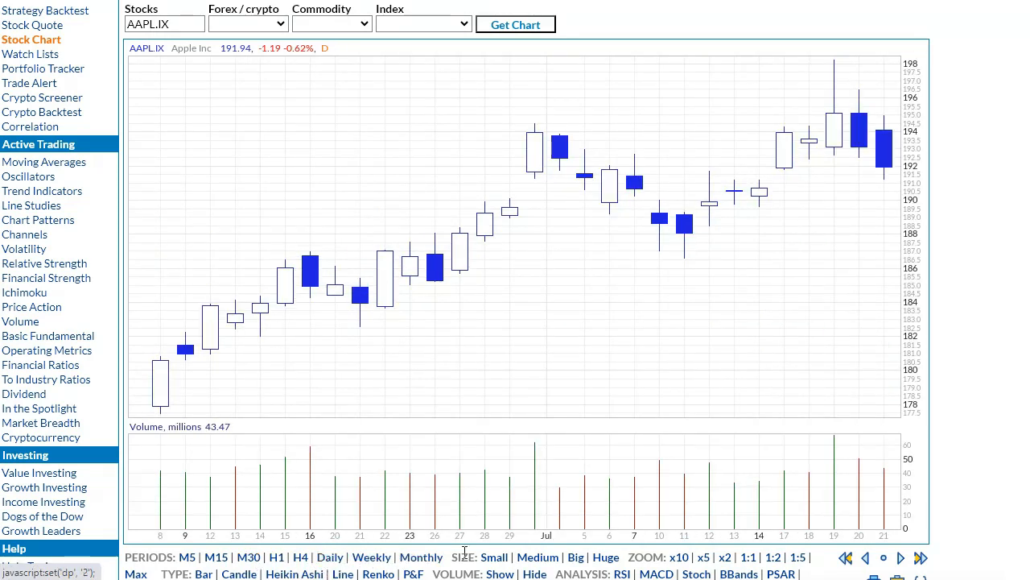
{"action": "left_click", "coordinate": [703, 559]}
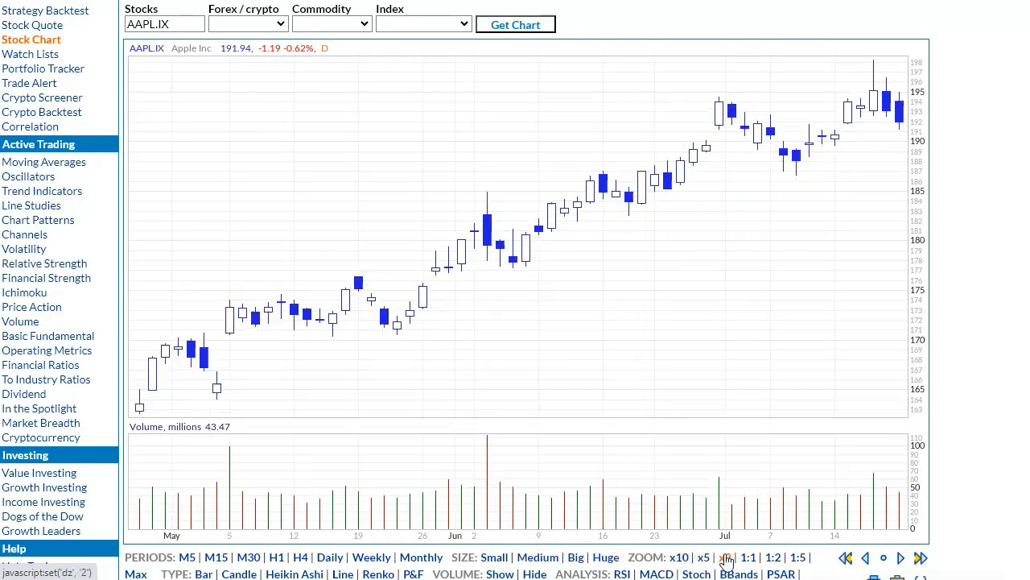
{"action": "left_click", "coordinate": [725, 558]}
{"action": "left_click", "coordinate": [748, 558]}
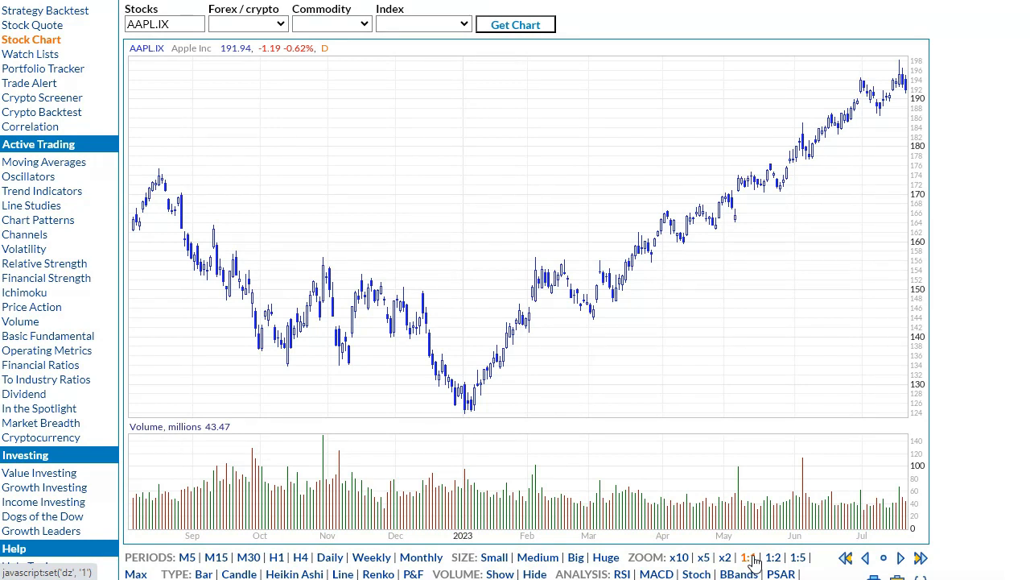
{"action": "left_click", "coordinate": [697, 574]}
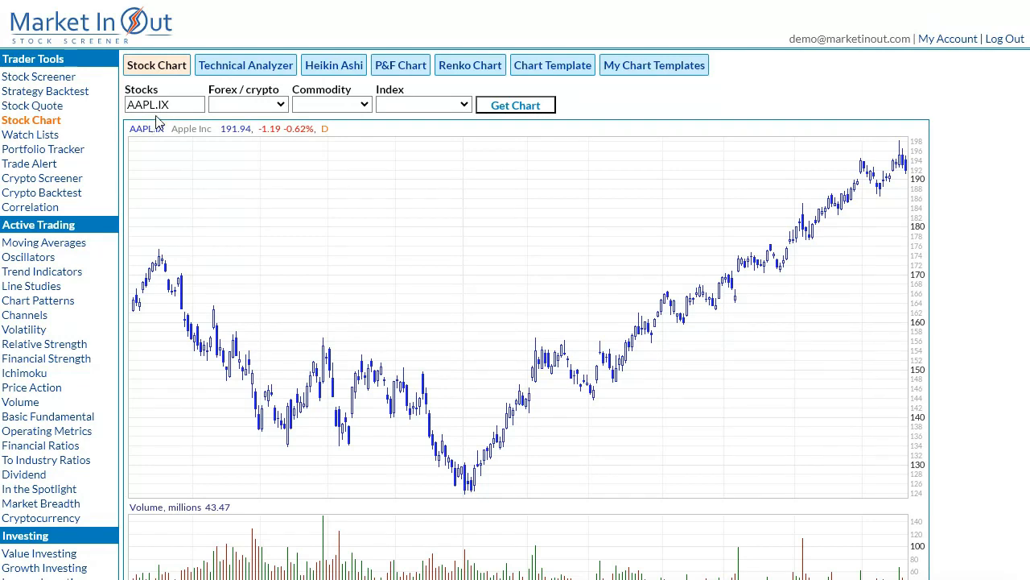
Start a new screen in the Stock Screener and add the IEX exchange as its first criterion.
{"action": "left_click_drag", "start_coordinate": [155, 104], "coordinate": [180, 106]}
{"action": "left_click", "coordinate": [59, 79]}
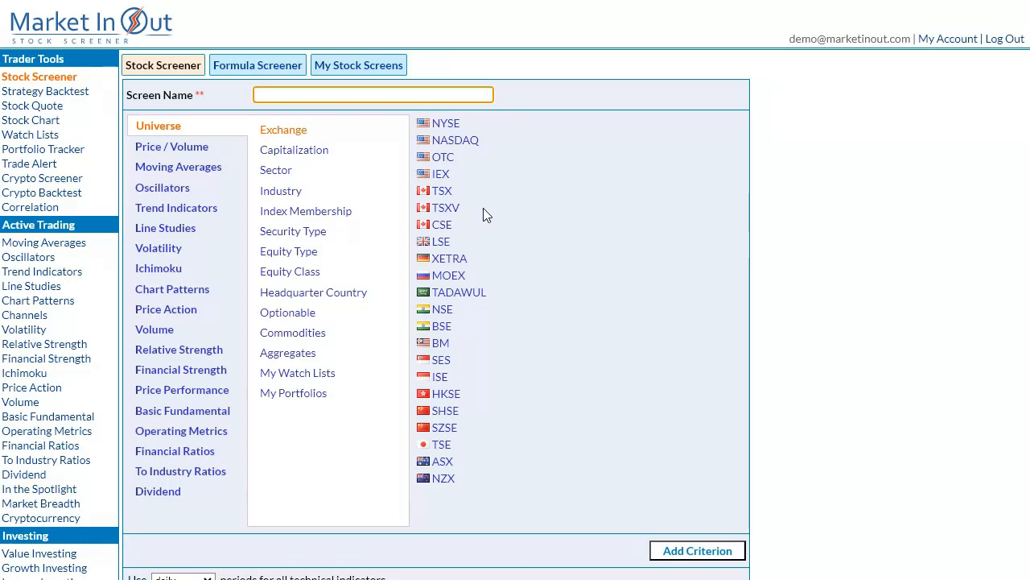
{"action": "left_click", "coordinate": [441, 174]}
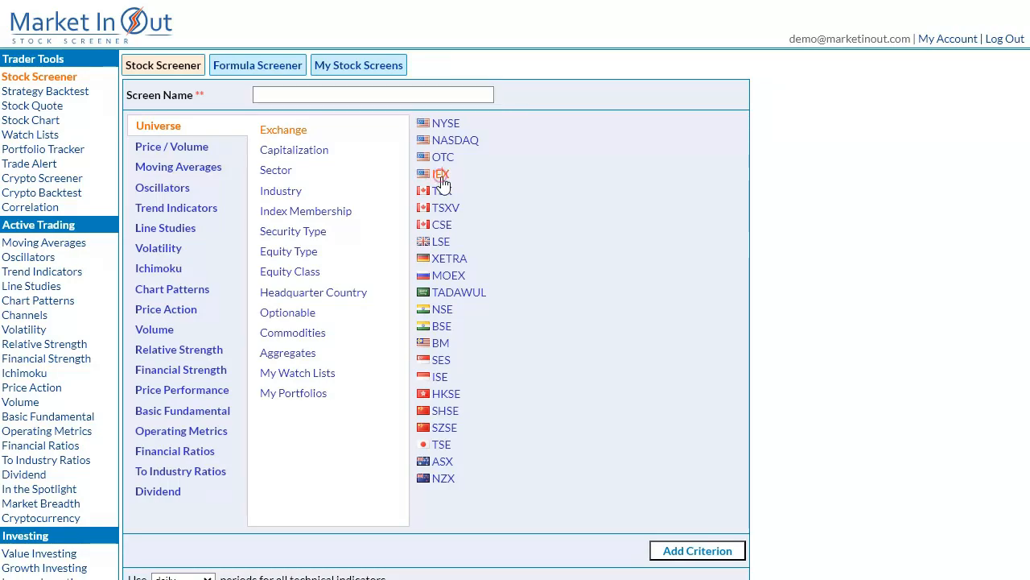
{"action": "left_click", "coordinate": [697, 550]}
{"action": "scroll", "coordinate": [681, 539], "scroll_direction": "down", "scroll_amount": 5}
{"action": "scroll", "coordinate": [644, 500], "scroll_direction": "up", "scroll_amount": 5}
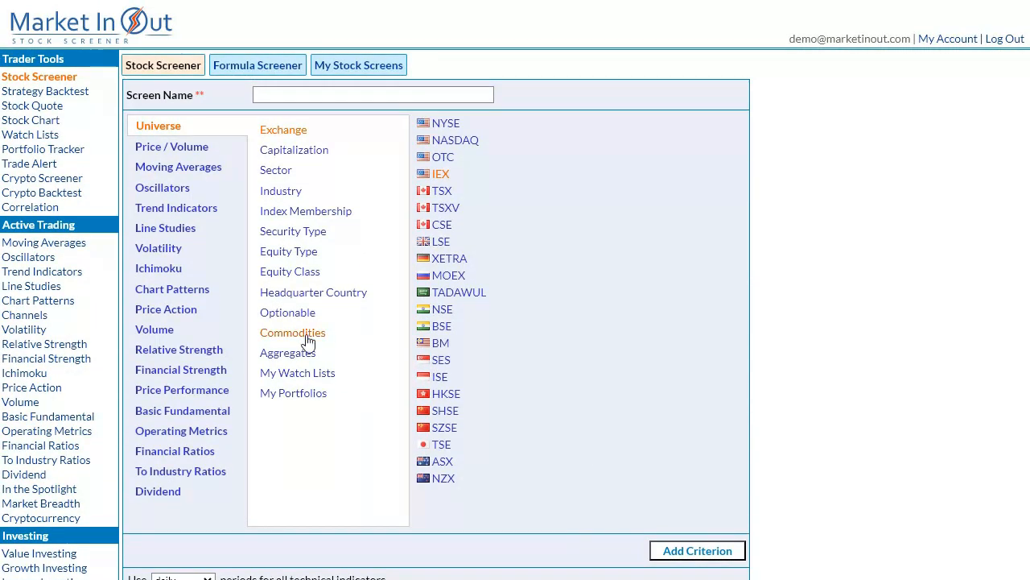
Add an oscillator criterion for RSI(14) crossed above 50 to the screen.
{"action": "left_click", "coordinate": [154, 189]}
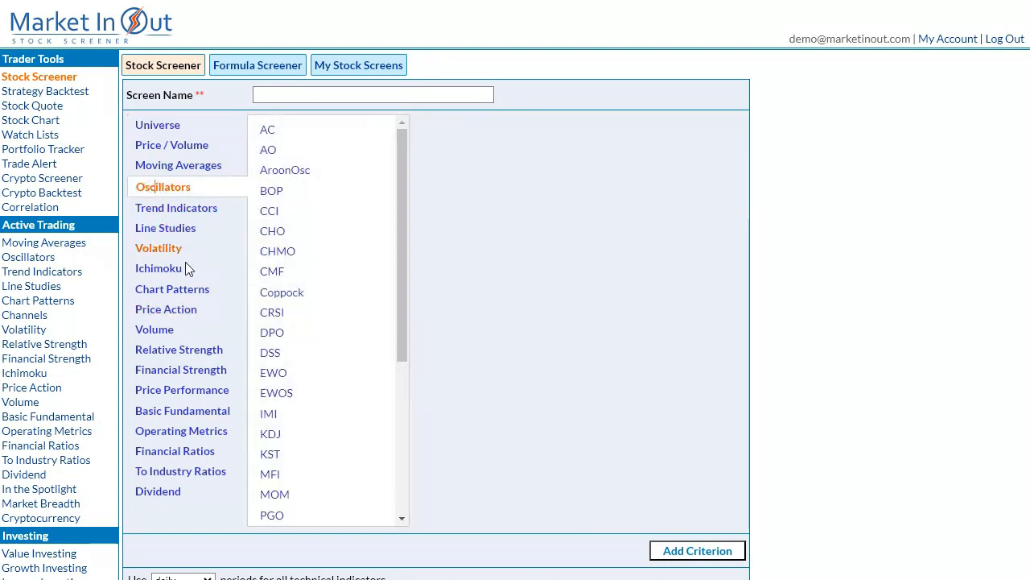
{"action": "scroll", "coordinate": [295, 419], "scroll_direction": "down", "scroll_amount": 1}
{"action": "left_click", "coordinate": [266, 494]}
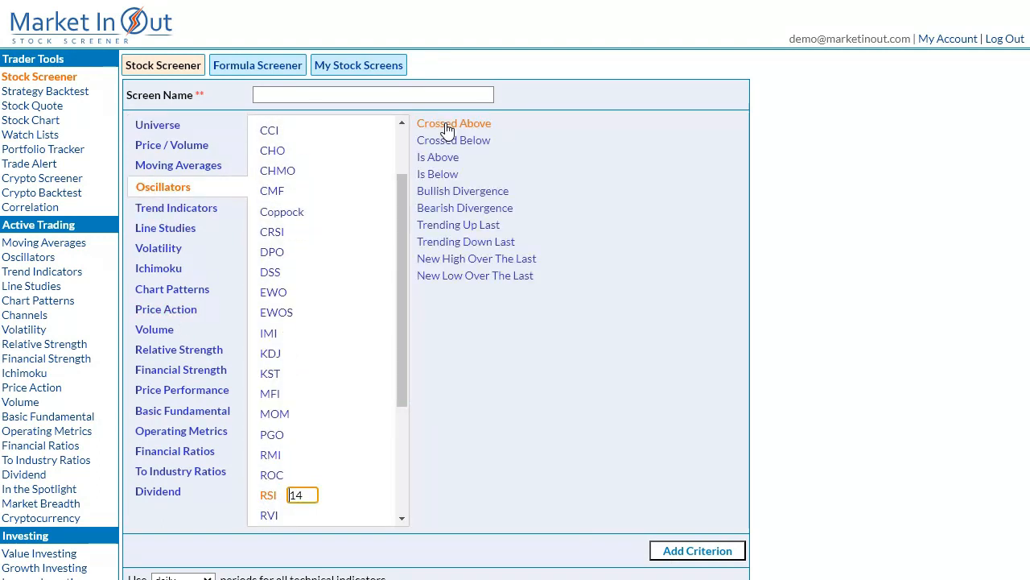
{"action": "left_click", "coordinate": [448, 127]}
{"action": "type", "text": "50"}
{"action": "left_click", "coordinate": [710, 551]}
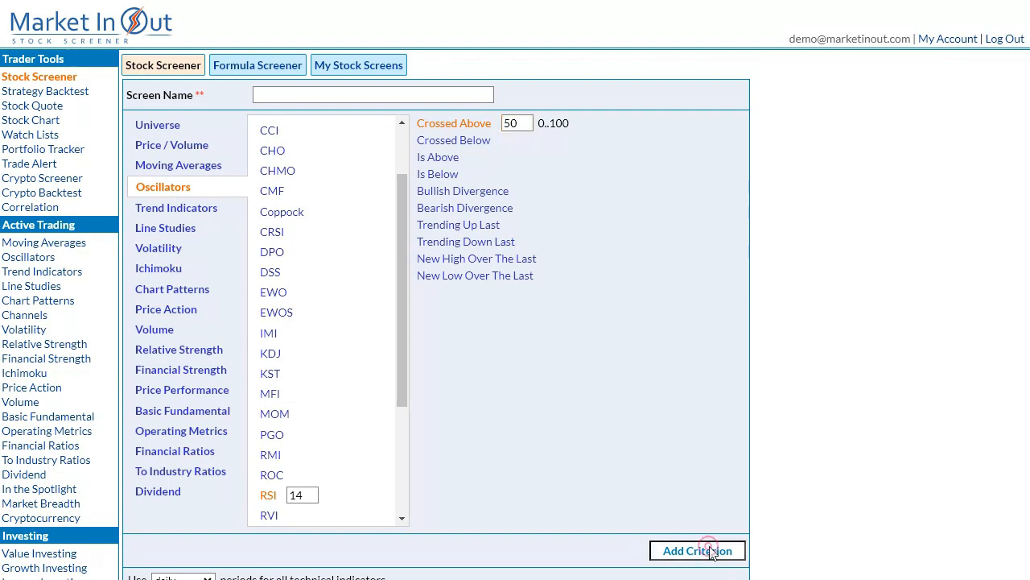
Add a moving average criterion for price is above SMA(50) and check the selection criteria list.
{"action": "left_click", "coordinate": [179, 165]}
{"action": "left_click", "coordinate": [268, 129]}
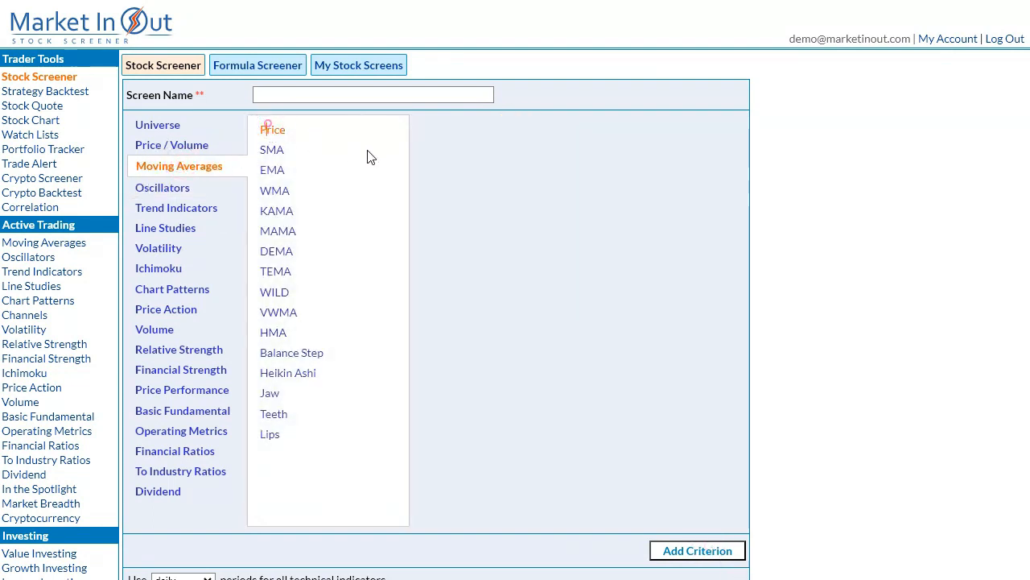
{"action": "left_click", "coordinate": [447, 159]}
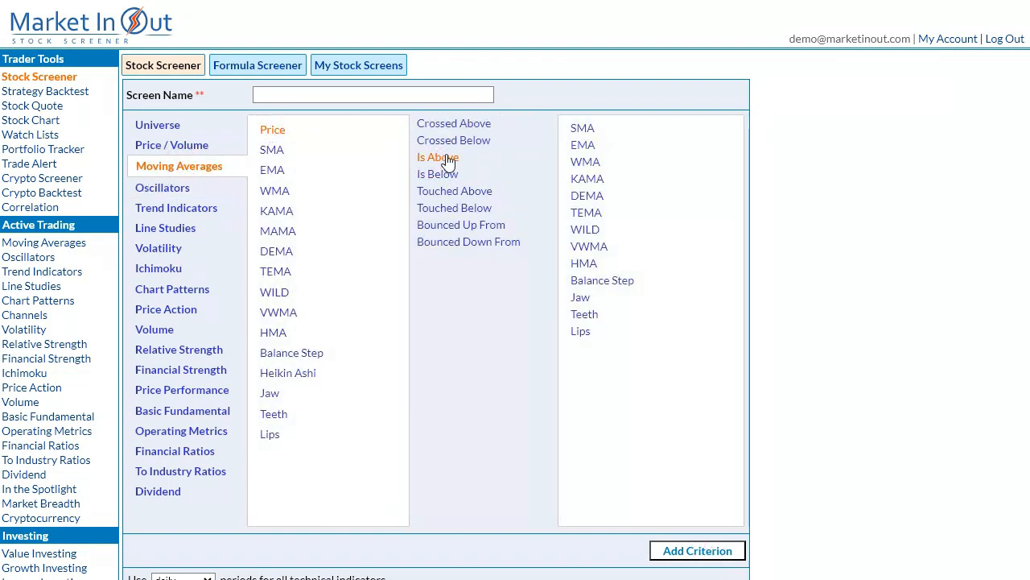
{"action": "left_click", "coordinate": [580, 128]}
{"action": "left_click", "coordinate": [719, 546]}
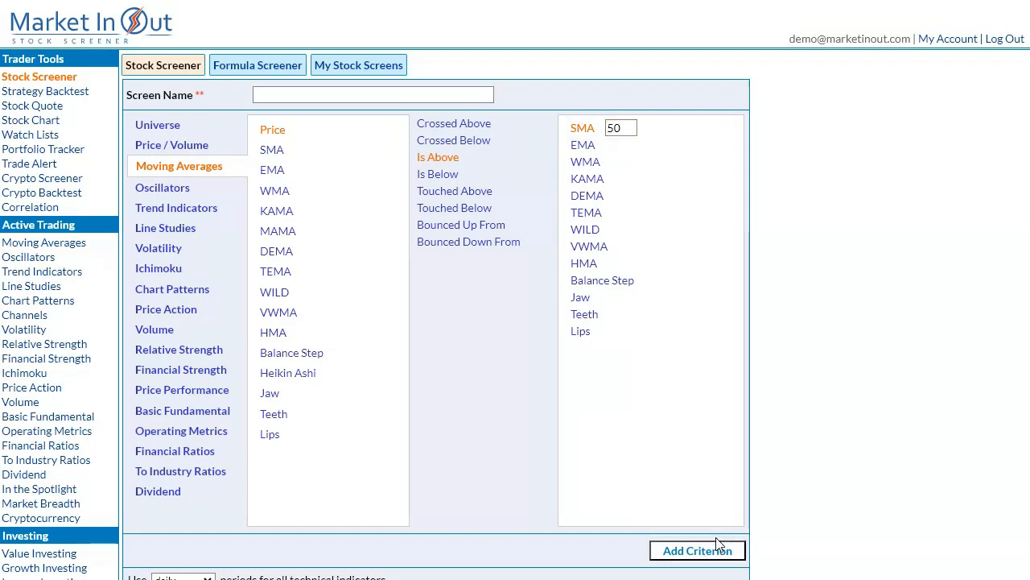
{"action": "scroll", "coordinate": [715, 539], "scroll_direction": "down", "scroll_amount": 4}
{"action": "scroll", "coordinate": [716, 539], "scroll_direction": "up", "scroll_amount": 2}
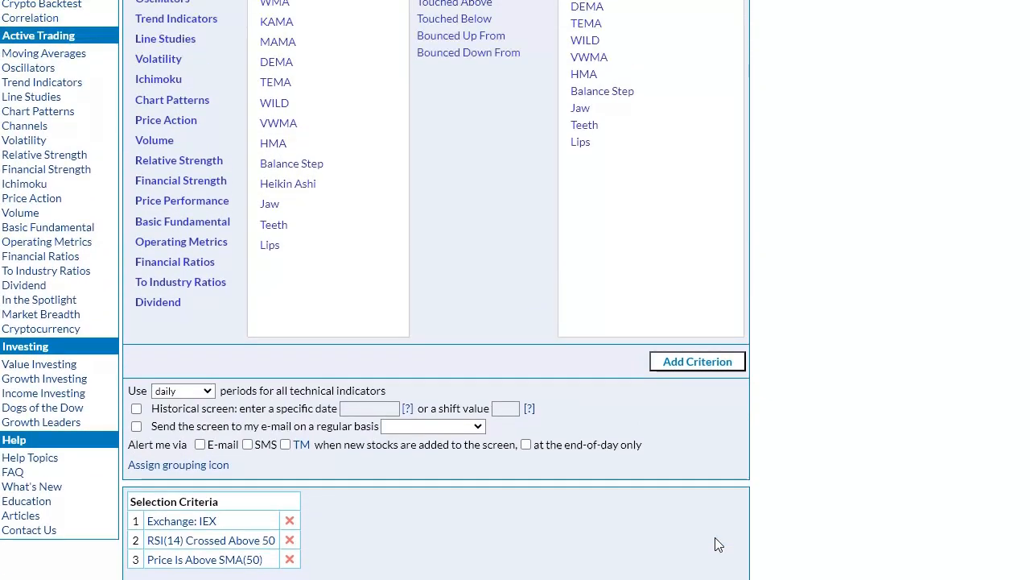
{"action": "scroll", "coordinate": [715, 545], "scroll_direction": "up", "scroll_amount": 3}
Set all technical indicators in the screen to use 1-hour periods.
{"action": "scroll", "coordinate": [713, 542], "scroll_direction": "down", "scroll_amount": 2}
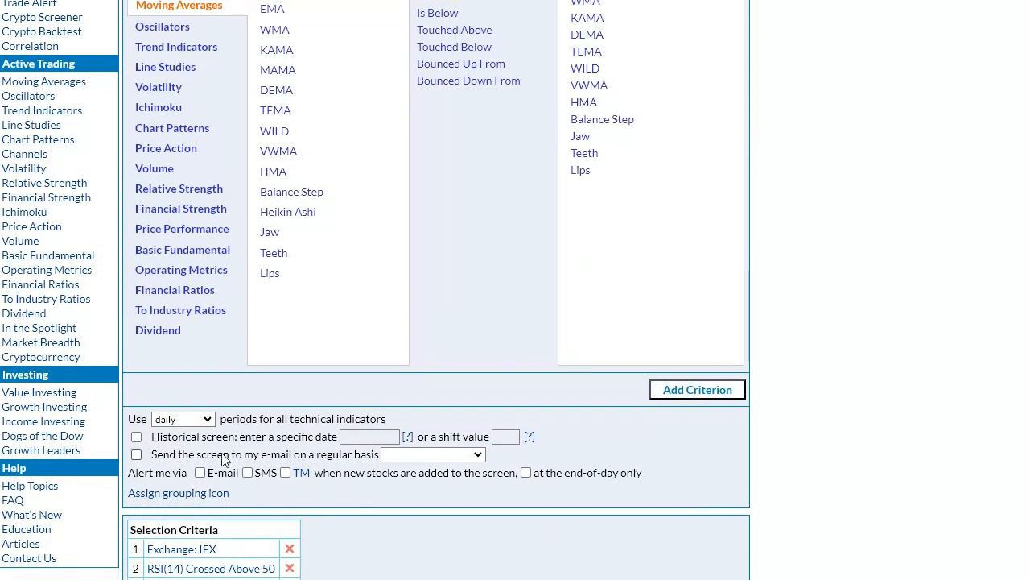
{"action": "left_click", "coordinate": [186, 420]}
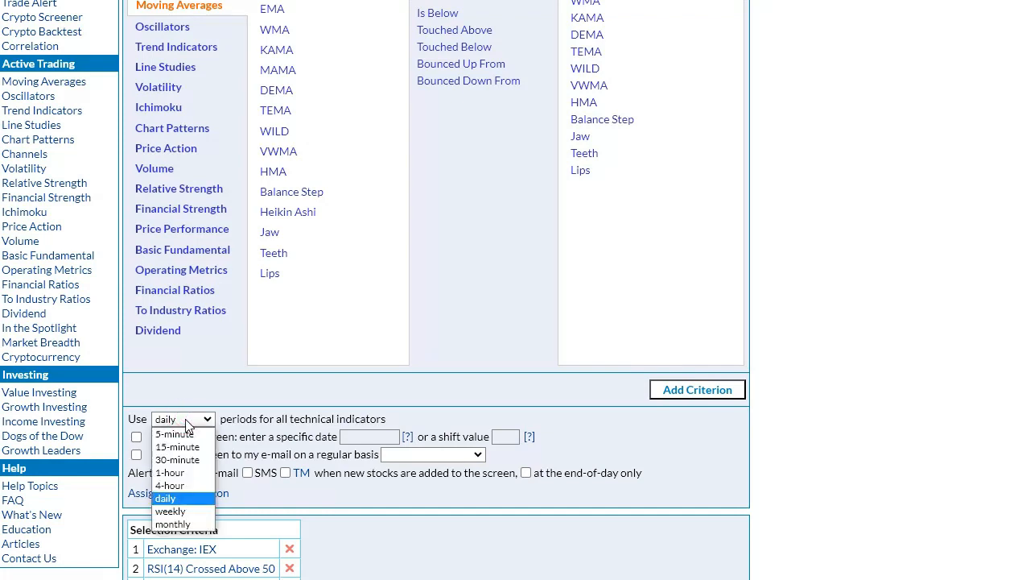
{"action": "left_click", "coordinate": [189, 475]}
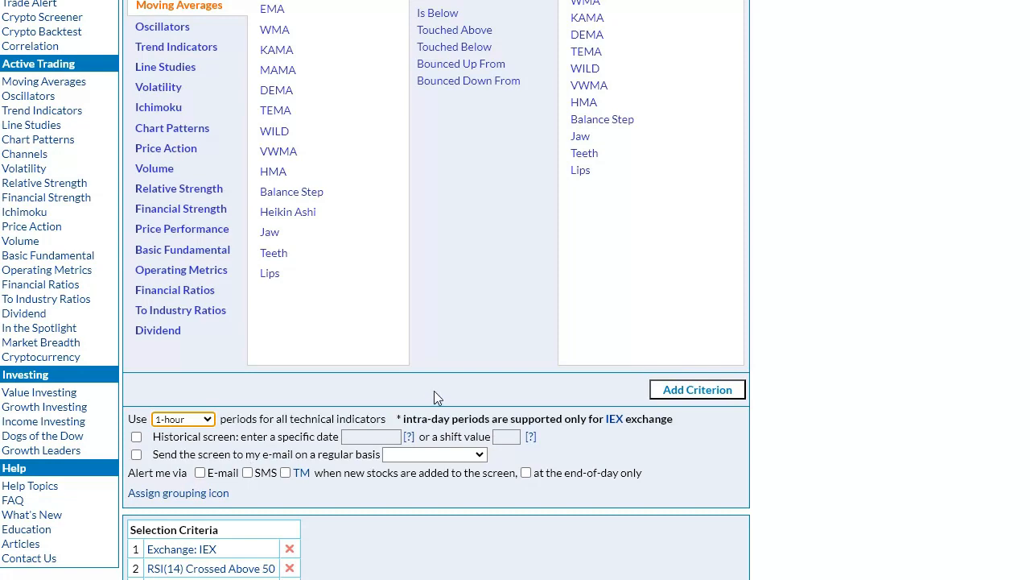
Name the screen "Intraday periods" and run it.
{"action": "scroll", "coordinate": [434, 391], "scroll_direction": "up", "scroll_amount": 3}
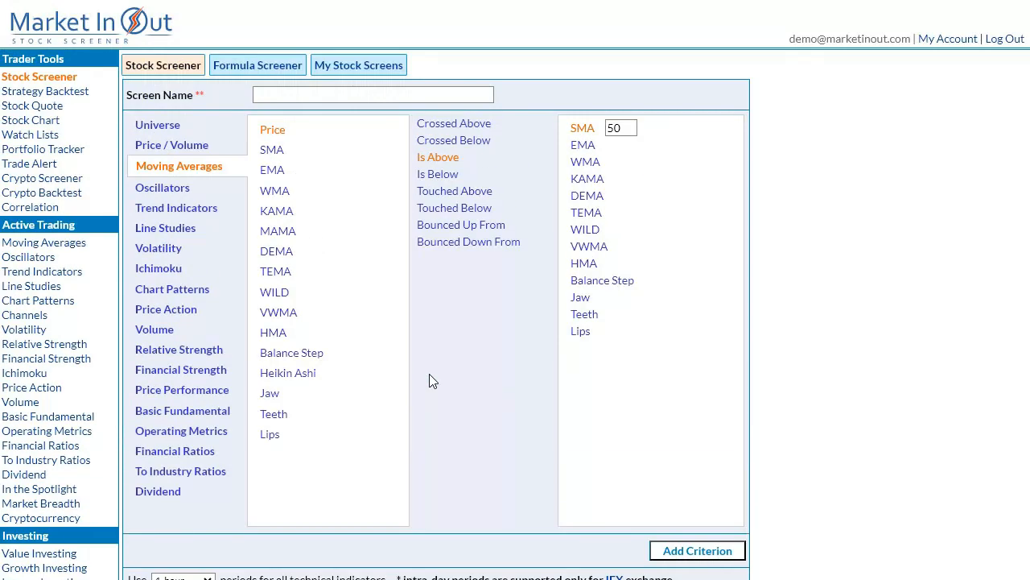
{"action": "left_click", "coordinate": [354, 95]}
{"action": "type", "text": "Intraday periods"}
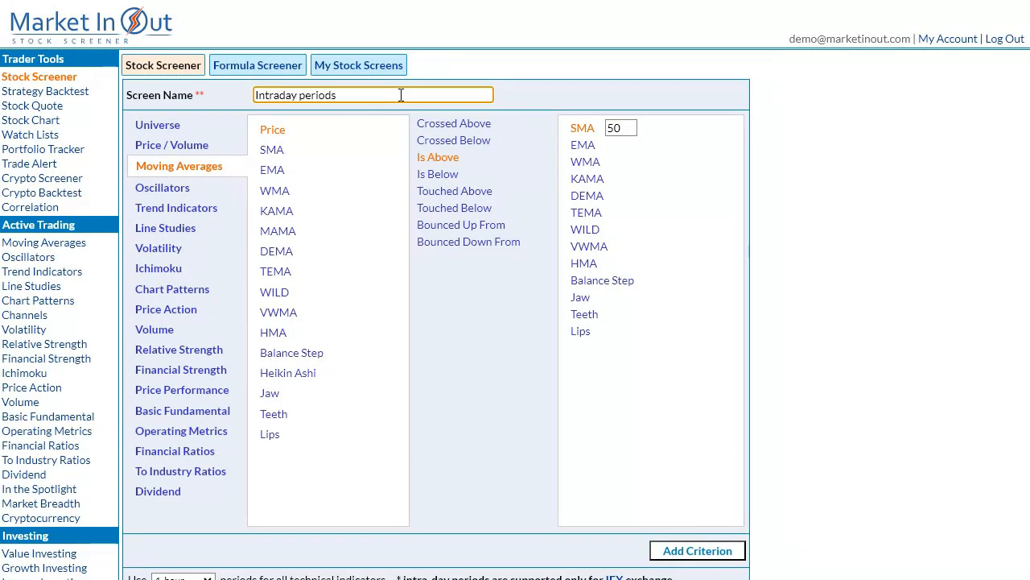
{"action": "scroll", "coordinate": [395, 503], "scroll_direction": "down", "scroll_amount": 5}
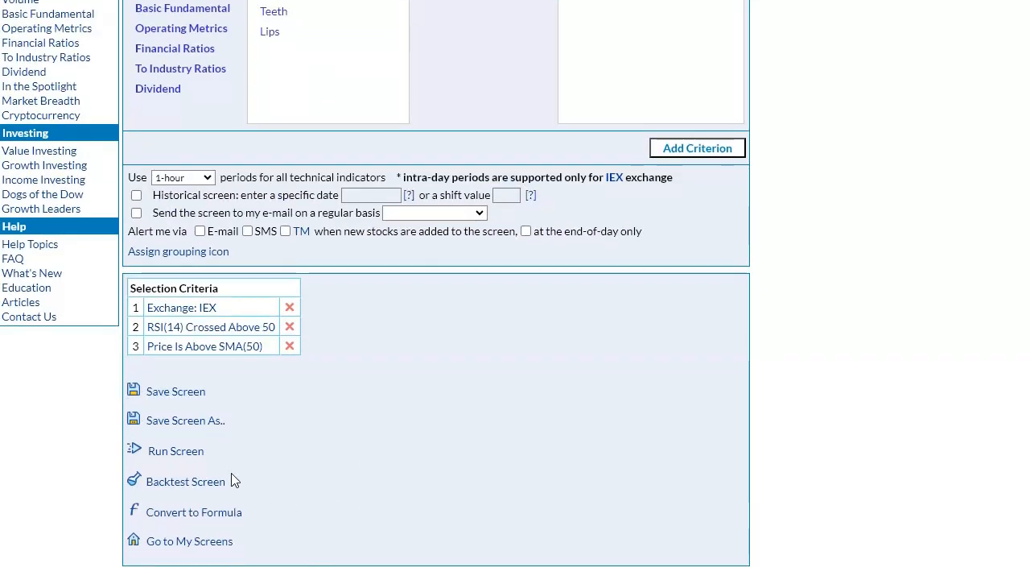
{"action": "left_click", "coordinate": [180, 451]}
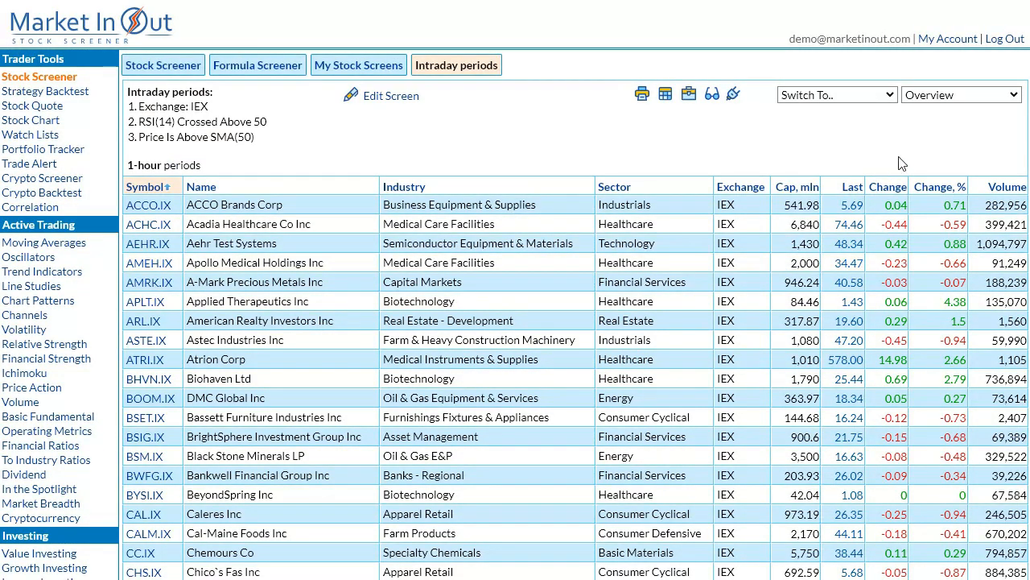
Switch the screen results from the overview to charts and look through the stocks' hourly charts.
{"action": "left_click", "coordinate": [970, 102]}
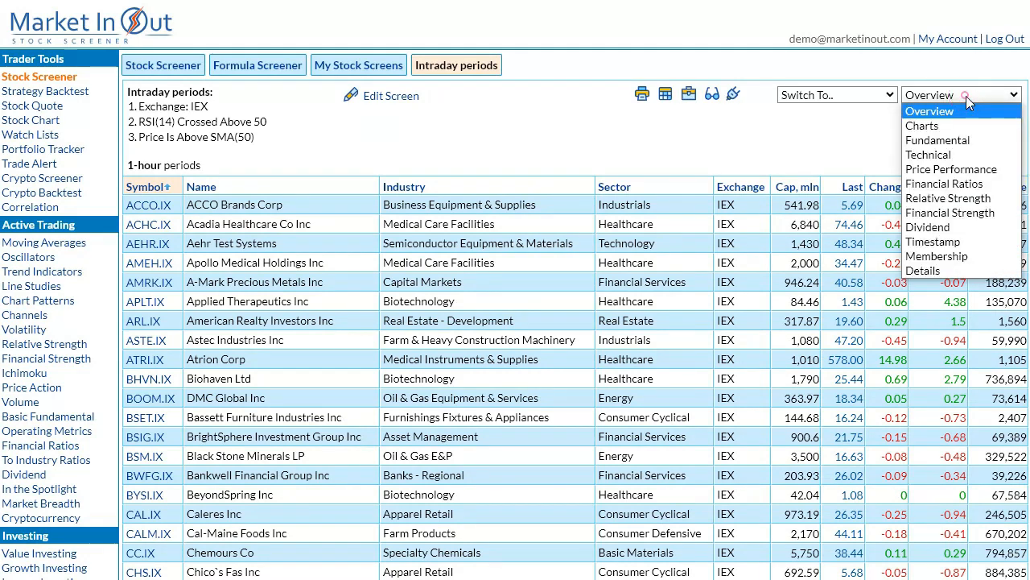
{"action": "left_click", "coordinate": [931, 129]}
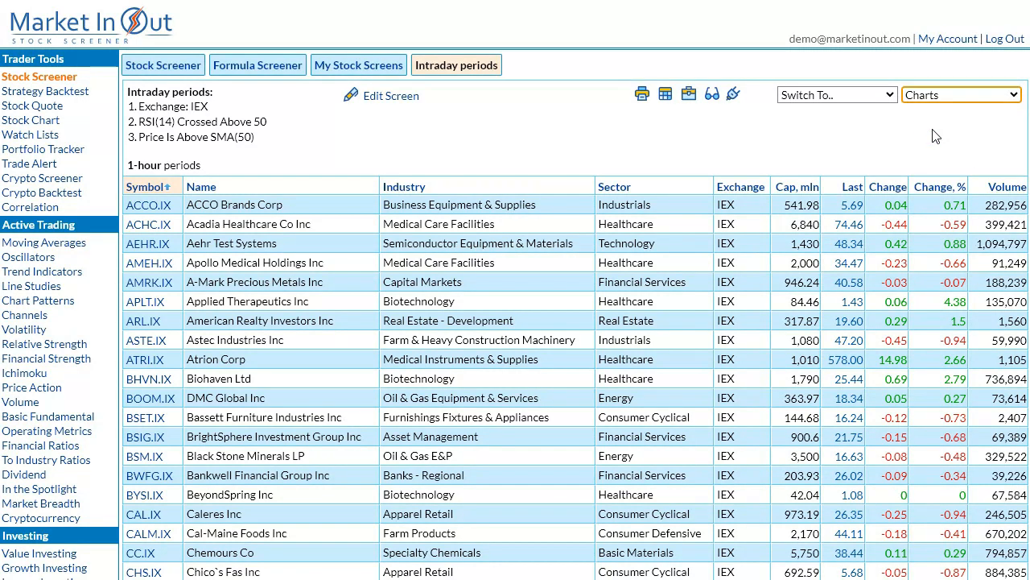
{"action": "scroll", "coordinate": [901, 292], "scroll_direction": "down", "scroll_amount": 3}
{"action": "scroll", "coordinate": [902, 292], "scroll_direction": "down", "scroll_amount": 5}
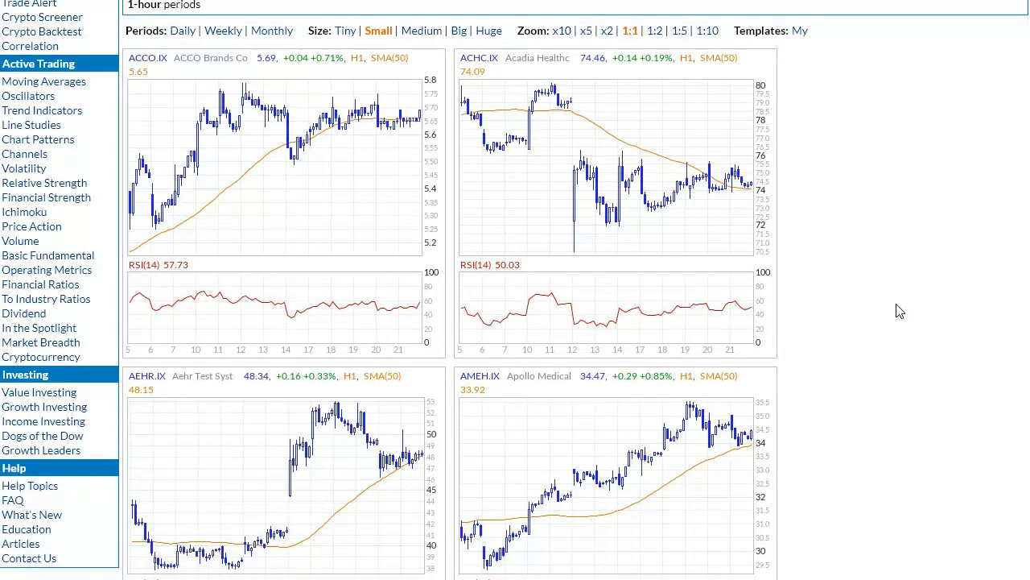
{"action": "scroll", "coordinate": [900, 312], "scroll_direction": "down", "scroll_amount": 5}
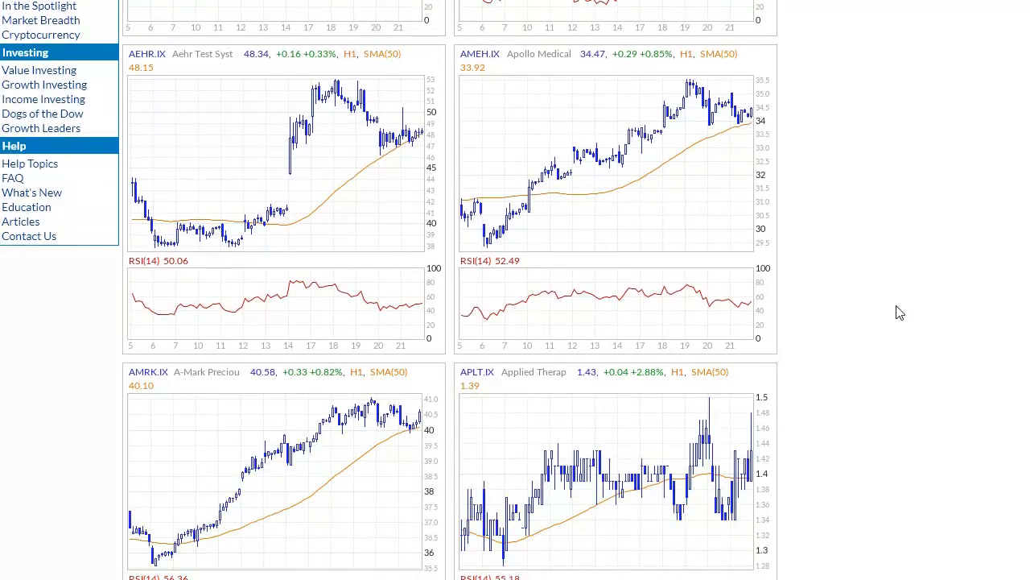
{"action": "scroll", "coordinate": [901, 314], "scroll_direction": "down", "scroll_amount": 2}
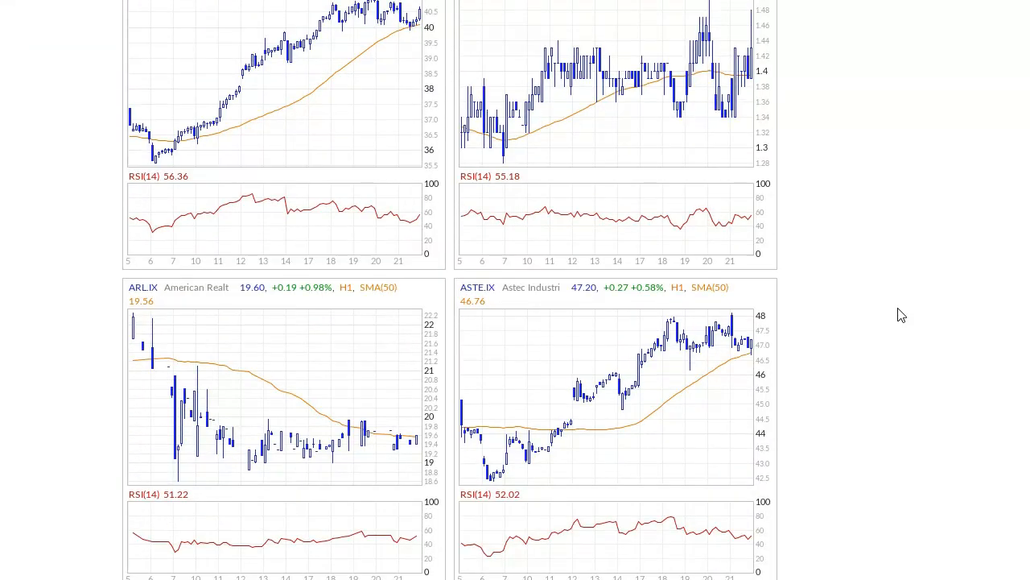
{"action": "scroll", "coordinate": [902, 315], "scroll_direction": "up", "scroll_amount": 12}
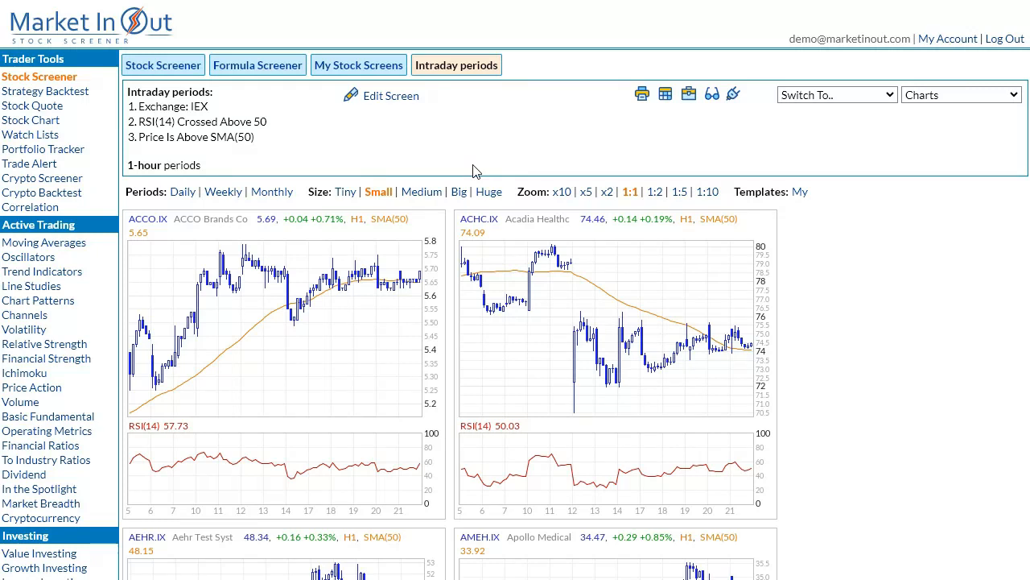
Reopen the Intraday periods screen for editing and convert its criteria to a formula expression.
{"action": "left_click", "coordinate": [391, 95]}
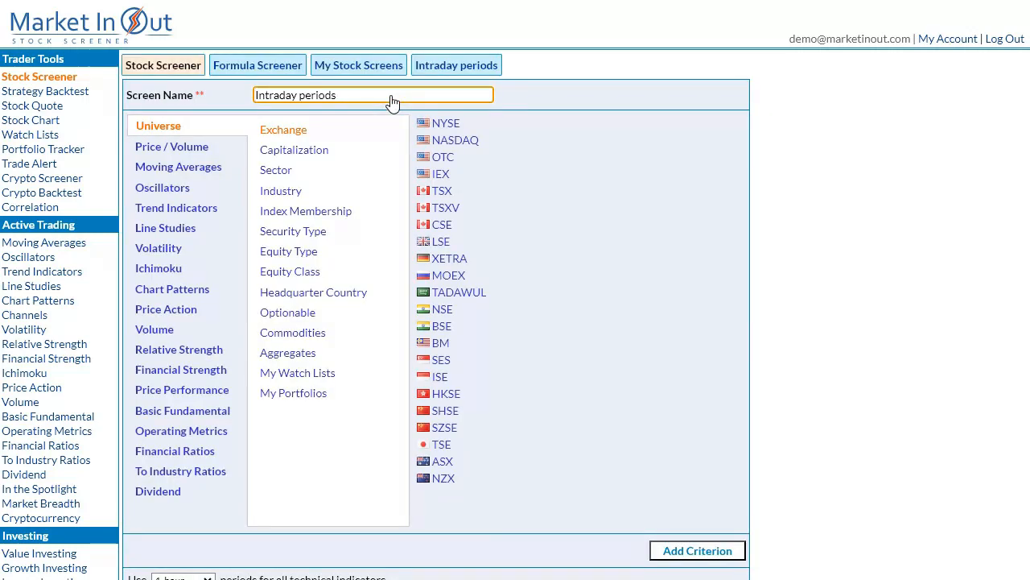
{"action": "scroll", "coordinate": [409, 267], "scroll_direction": "down", "scroll_amount": 5}
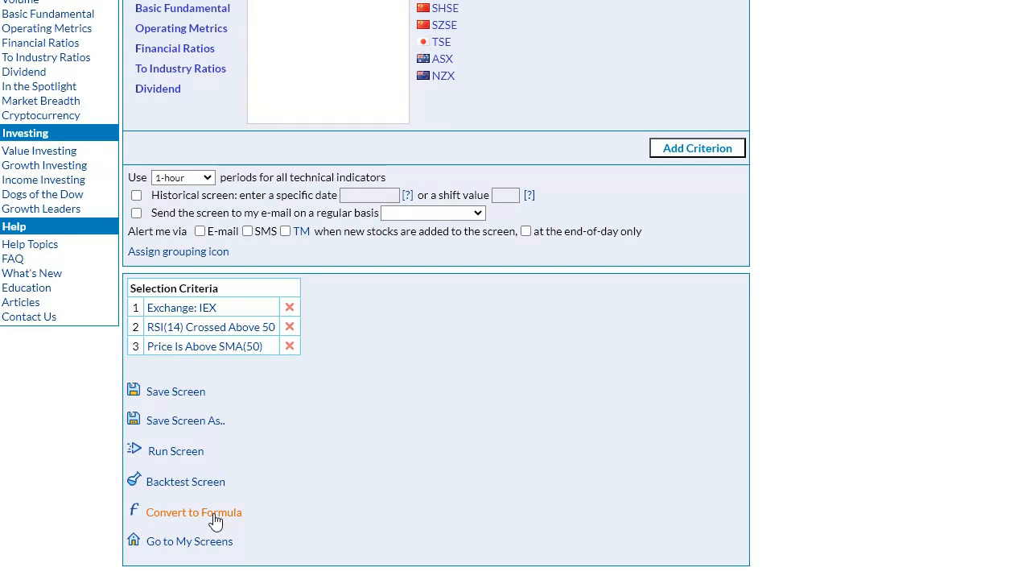
{"action": "scroll", "coordinate": [215, 521], "scroll_direction": "up", "scroll_amount": 5}
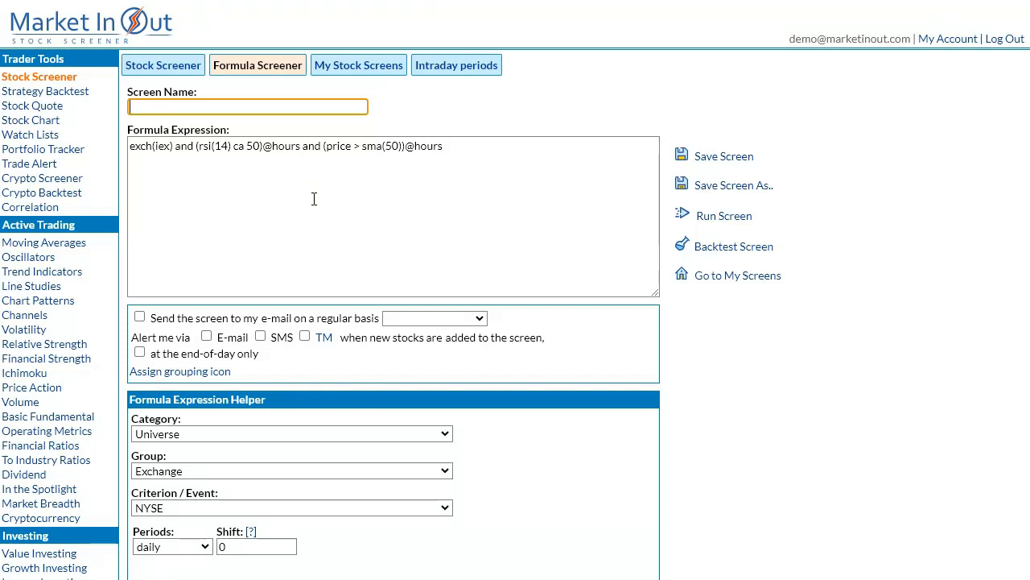
{"action": "double_click", "coordinate": [287, 146]}
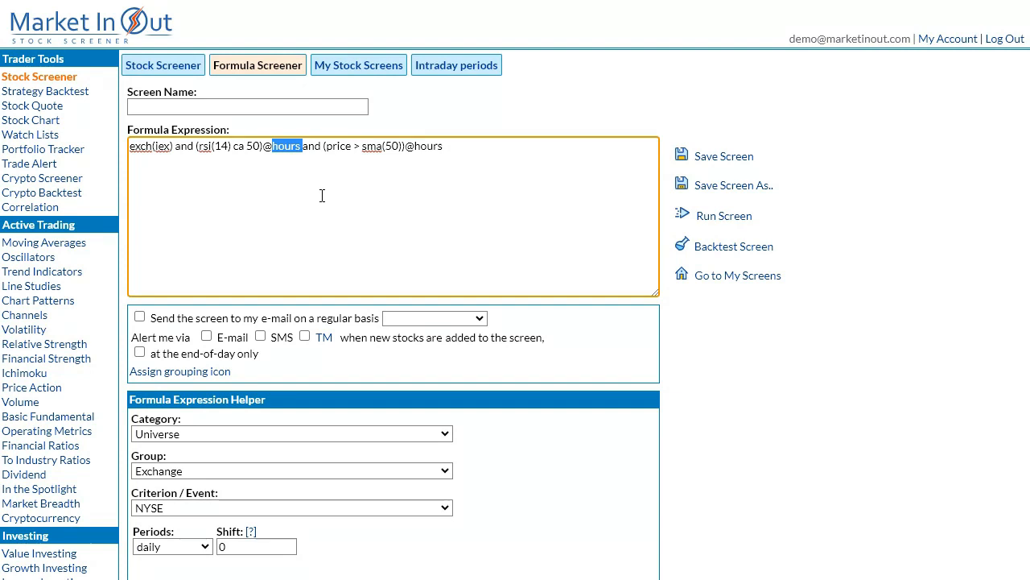
{"action": "type", "text": "h1"}
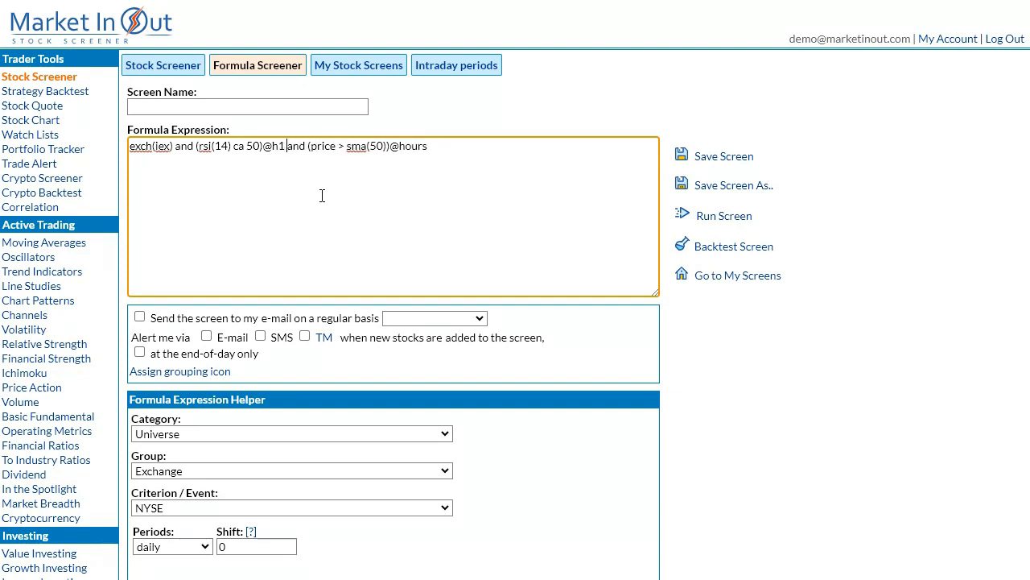
{"action": "double_click", "coordinate": [416, 146]}
{"action": "type", "text": "h"}
Name the formula screen "Different periods" and run it.
{"action": "left_click", "coordinate": [332, 107]}
{"action": "type", "text": "Differe"}
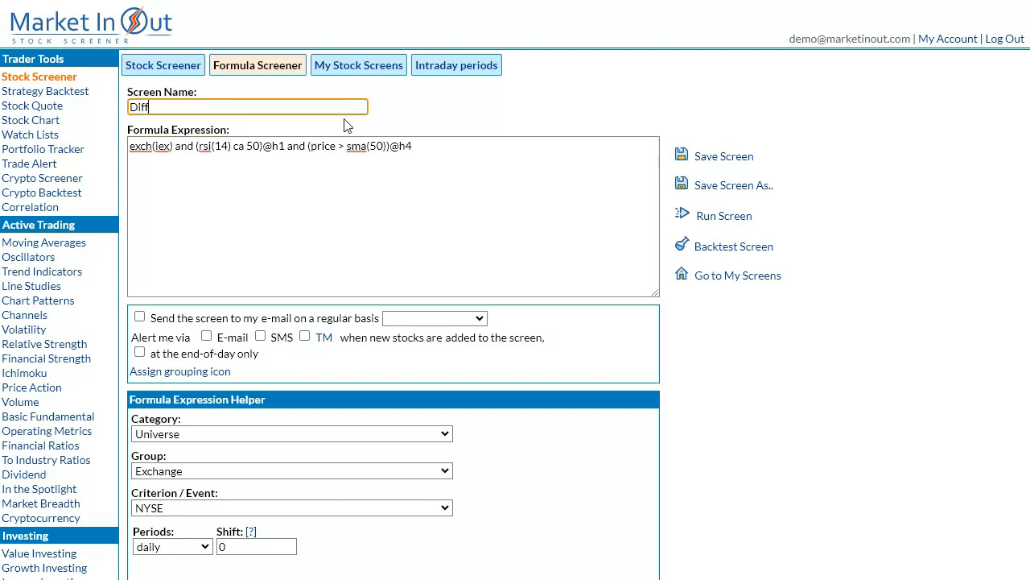
{"action": "type", "text": "nt periods"}
{"action": "left_click", "coordinate": [713, 219]}
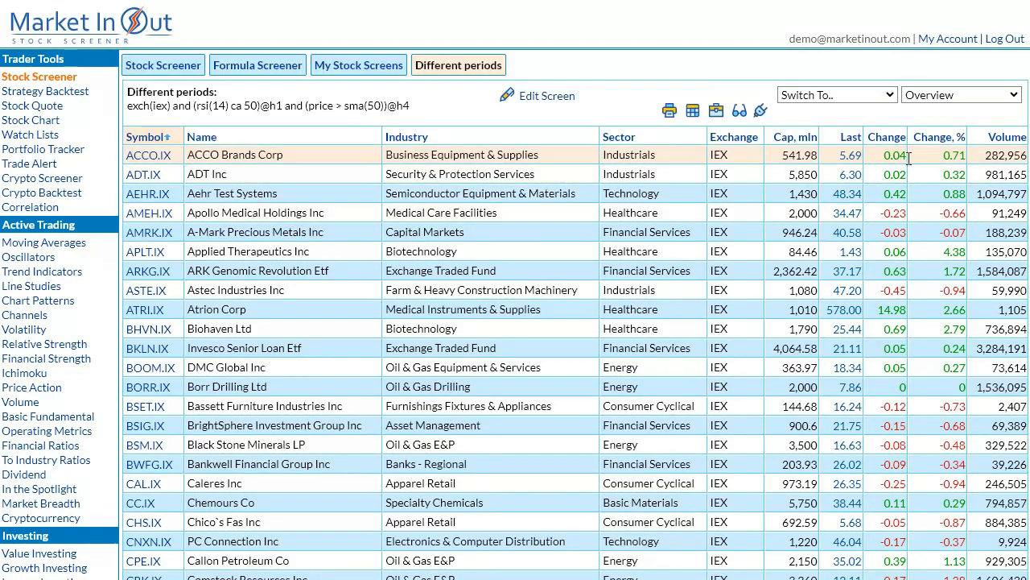
Switch the Different periods results from the overview to charts and look through them.
{"action": "left_click", "coordinate": [979, 98]}
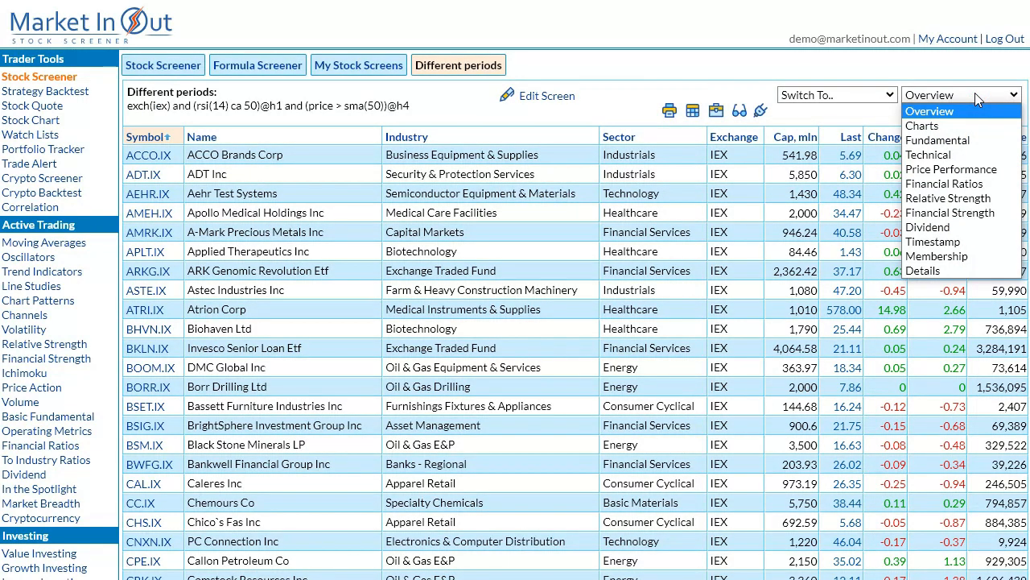
{"action": "left_click", "coordinate": [972, 126]}
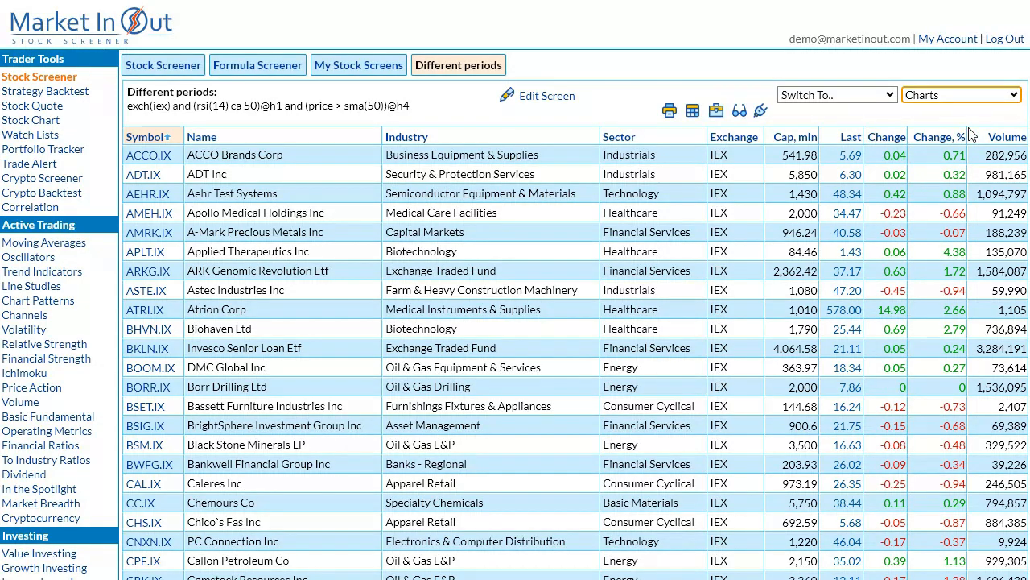
{"action": "scroll", "coordinate": [765, 354], "scroll_direction": "down", "scroll_amount": 3}
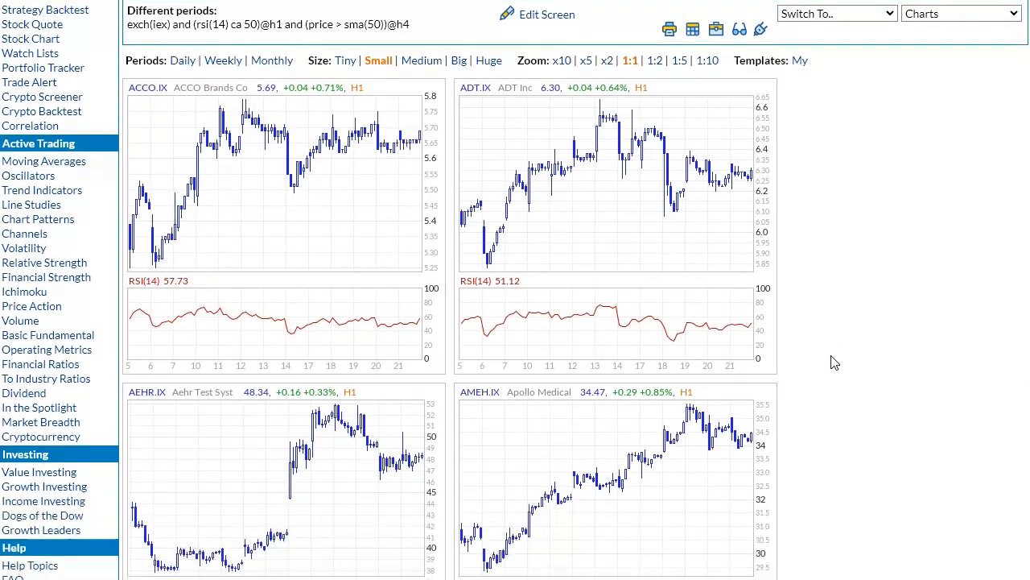
{"action": "scroll", "coordinate": [836, 389], "scroll_direction": "up", "scroll_amount": 4}
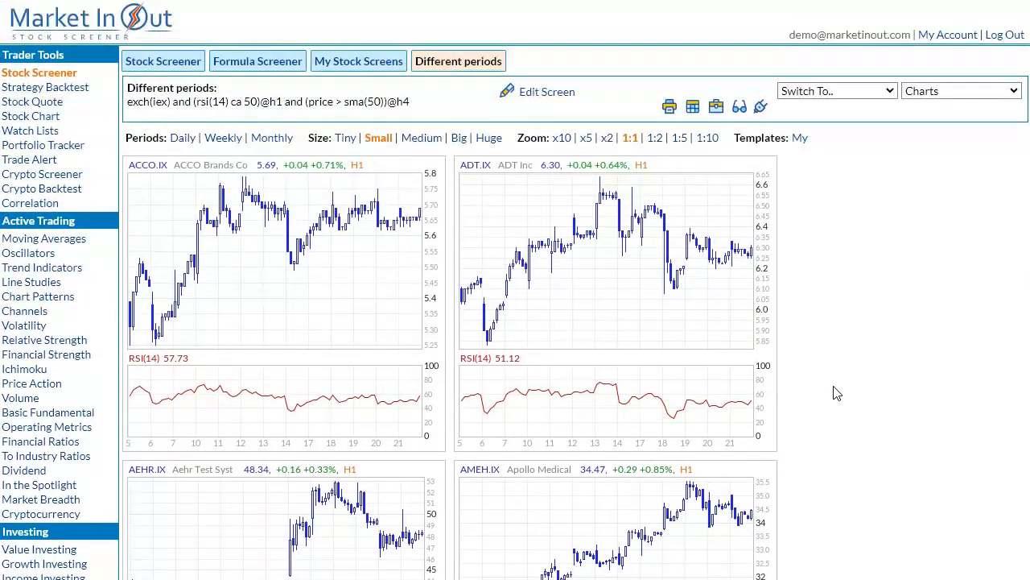
Enlarge the ACCO.IX chart, compare its H4 and H1 periods, and close it.
{"action": "left_click", "coordinate": [364, 322]}
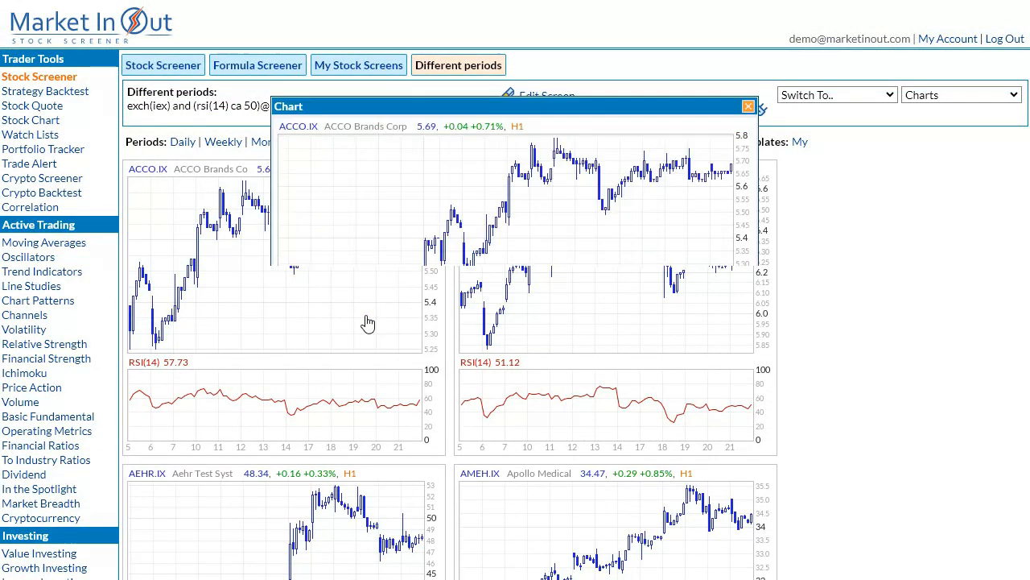
{"action": "left_click", "coordinate": [450, 505]}
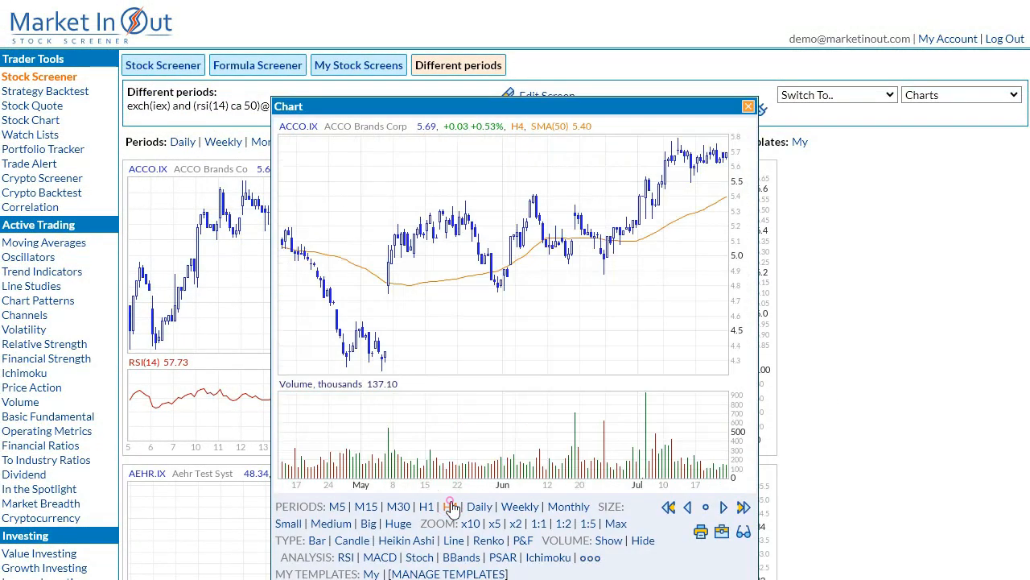
{"action": "left_click", "coordinate": [426, 507]}
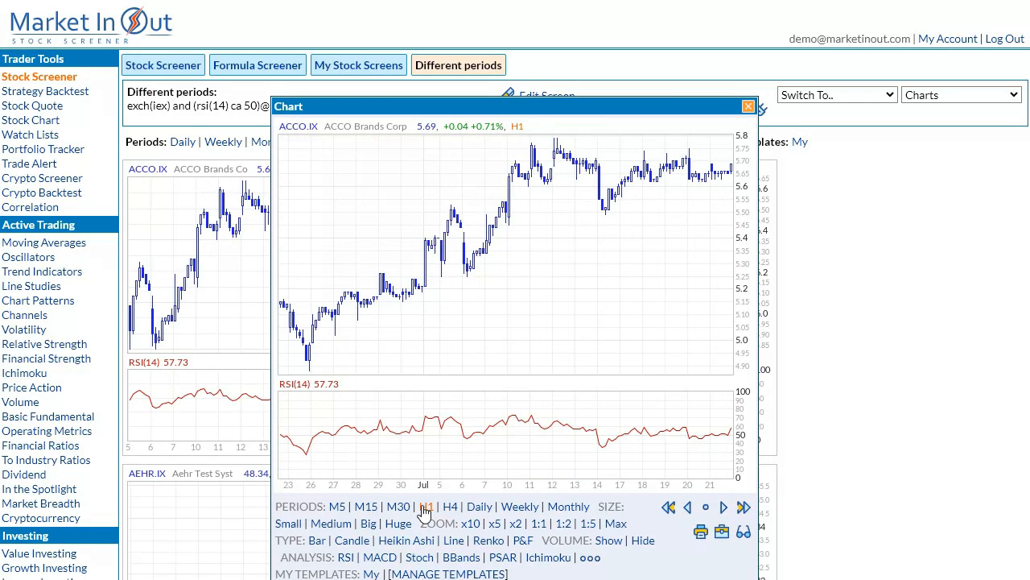
{"action": "left_click", "coordinate": [505, 431]}
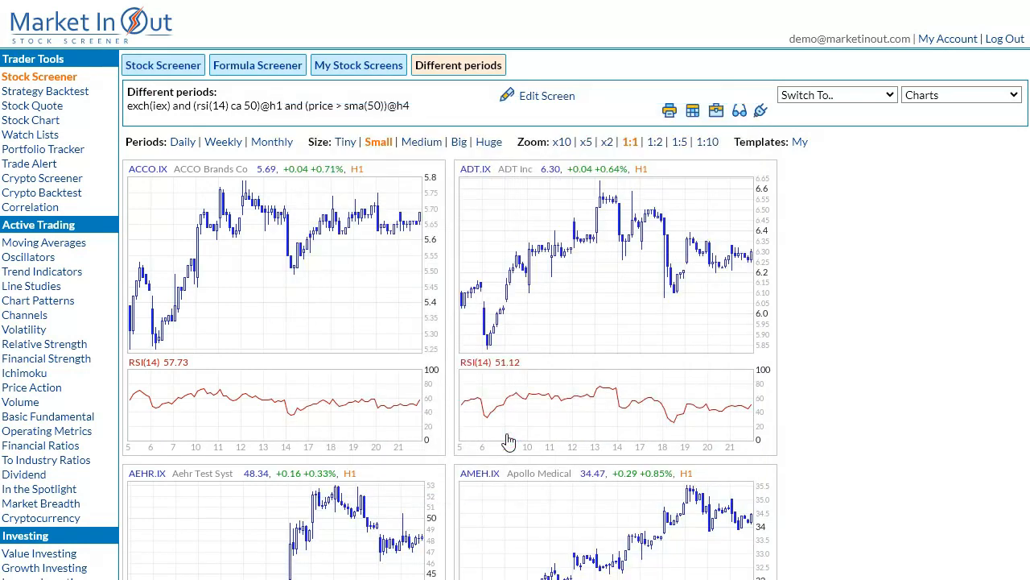
Enlarge the ADT.IX chart, compare its H4 and H1 periods, and close it.
{"action": "left_click", "coordinate": [633, 339]}
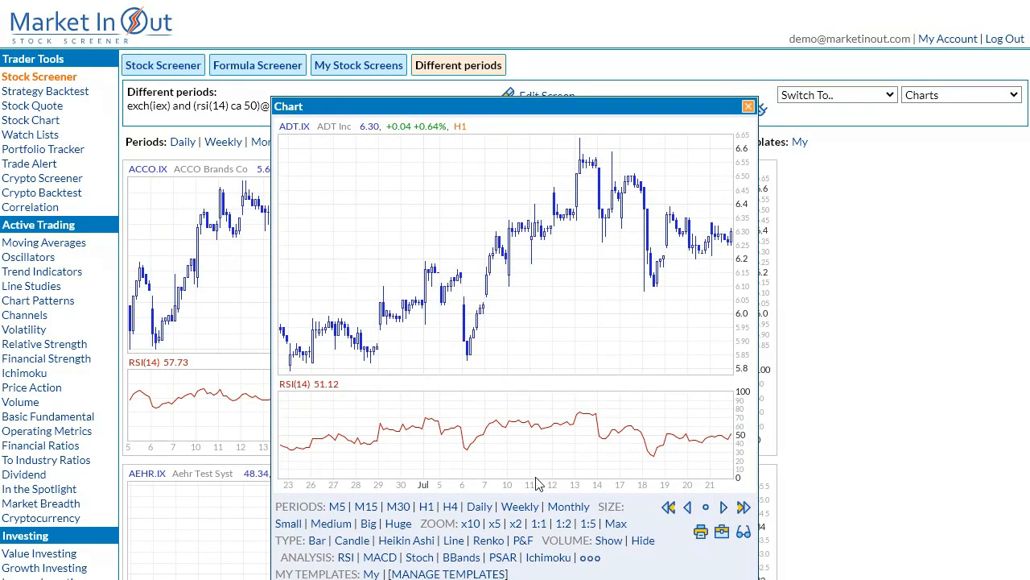
{"action": "left_click", "coordinate": [449, 506]}
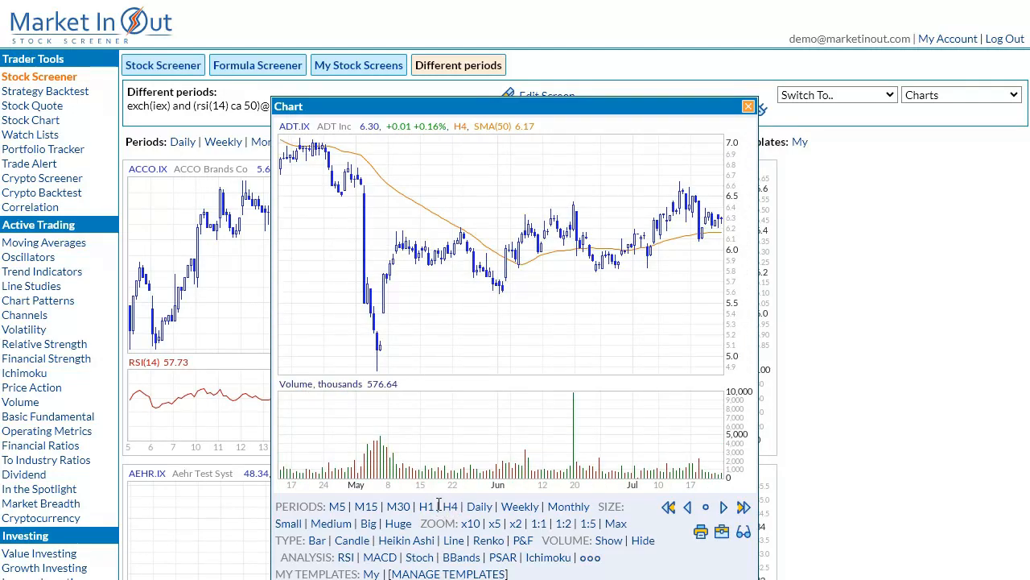
{"action": "left_click", "coordinate": [427, 506]}
{"action": "left_click", "coordinate": [548, 388]}
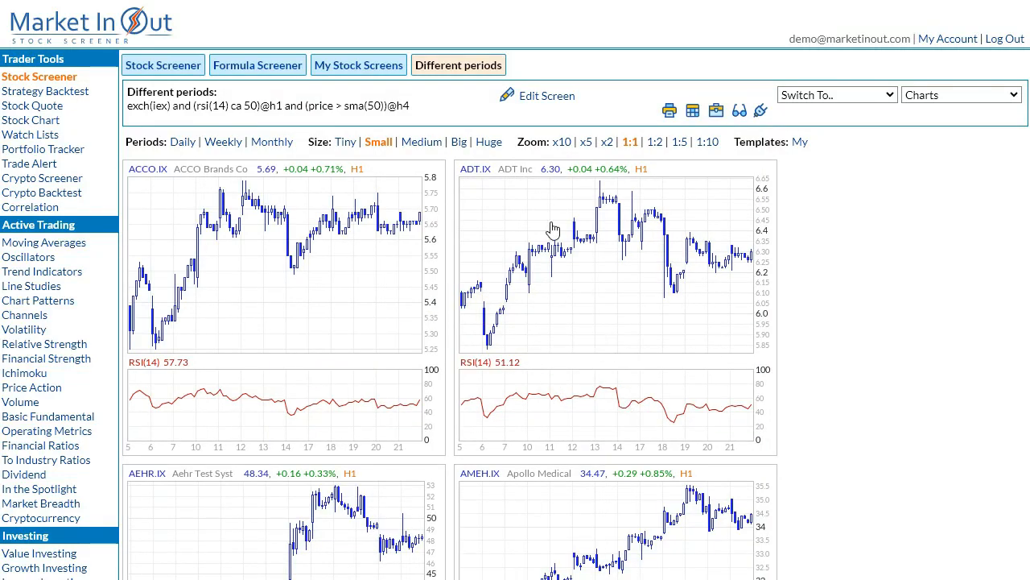
{"action": "left_click", "coordinate": [537, 96]}
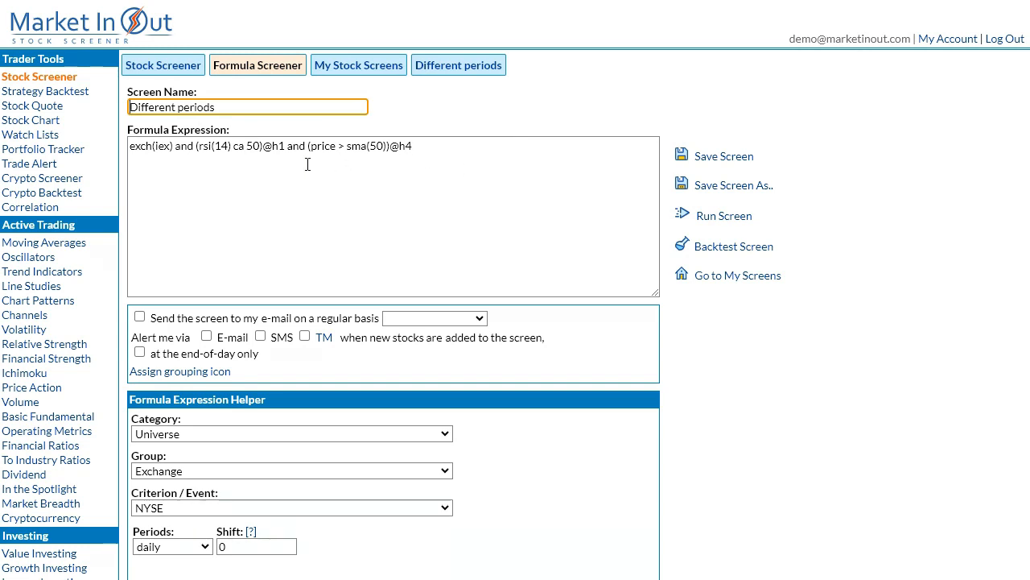
{"action": "left_click", "coordinate": [262, 147]}
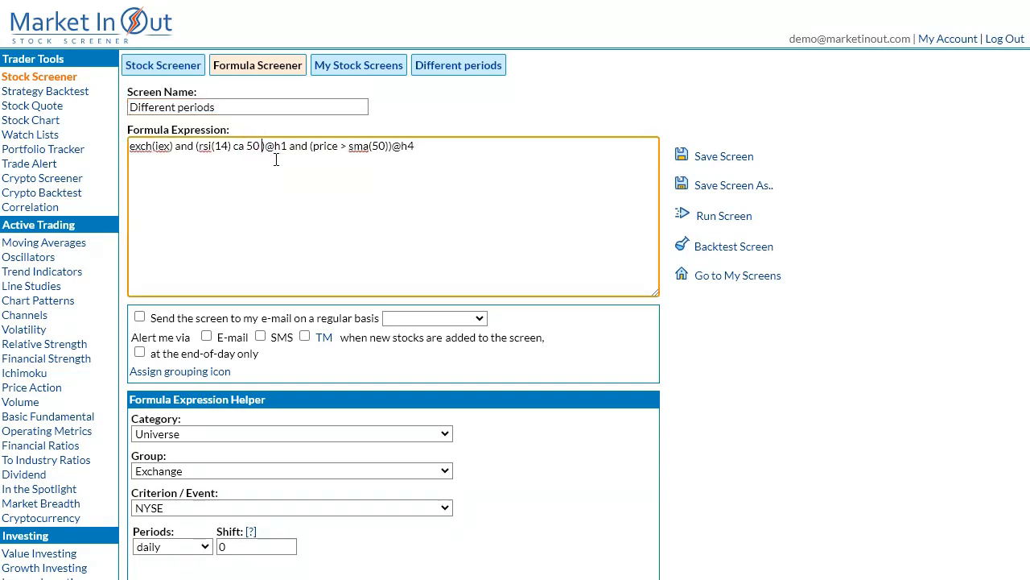
{"action": "type", "text": "or macd"}
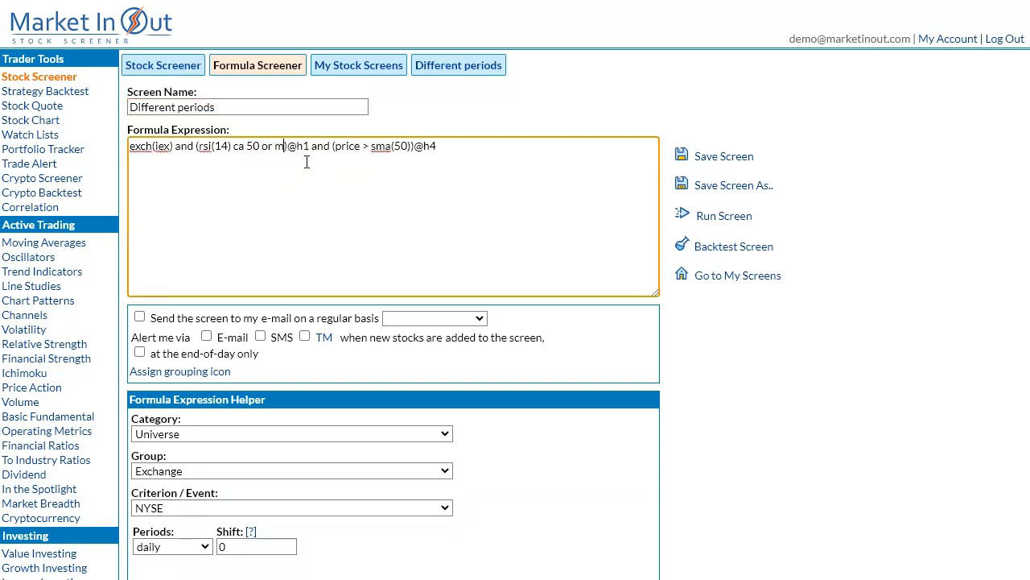
{"action": "type", "text": "(12,26,9)"}
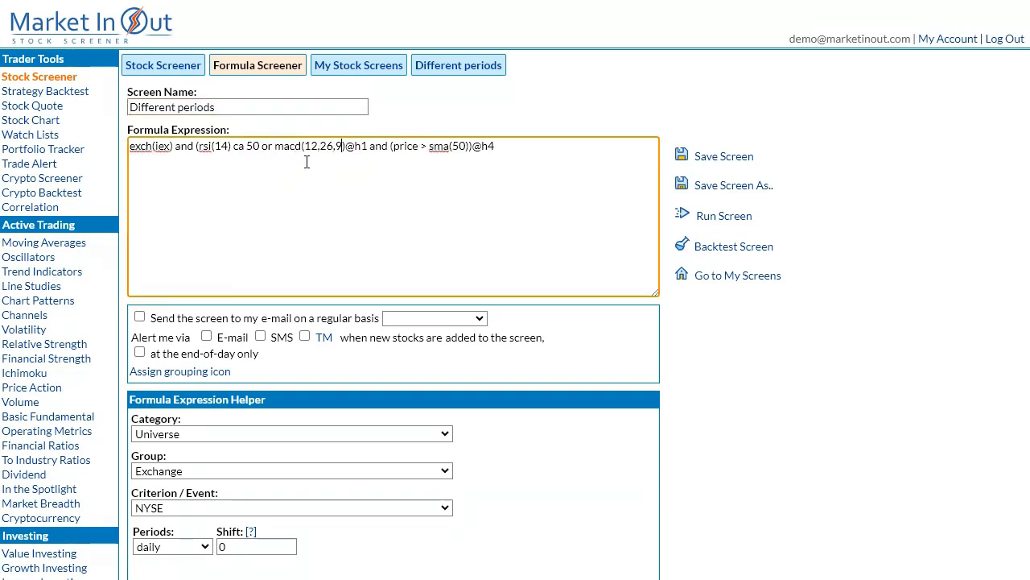
{"action": "type", "text": " ca 0"}
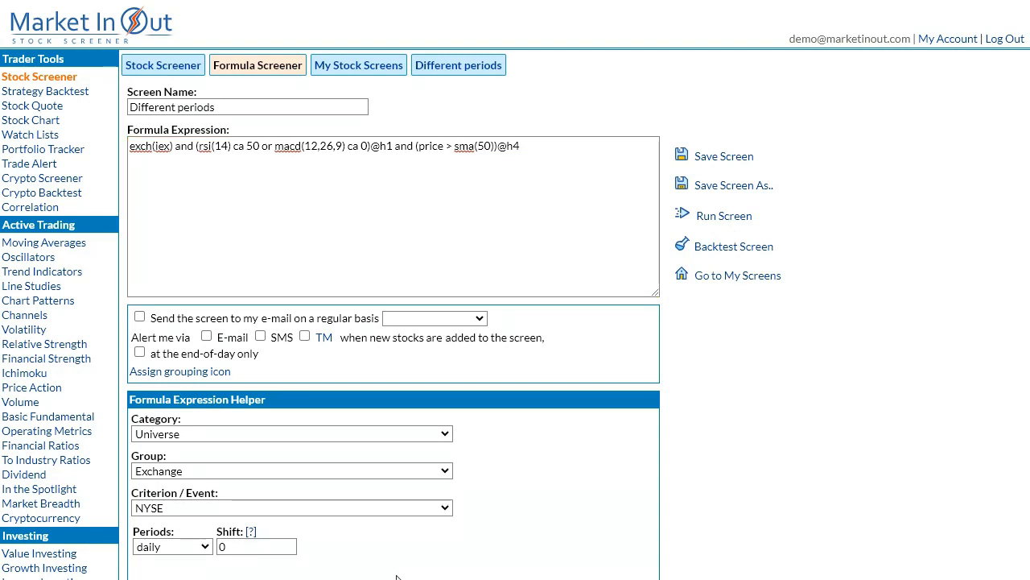
{"action": "left_click", "coordinate": [176, 151]}
{"action": "key", "text": "Return"}
{"action": "left_click", "coordinate": [351, 159]}
{"action": "key", "text": "Return"}
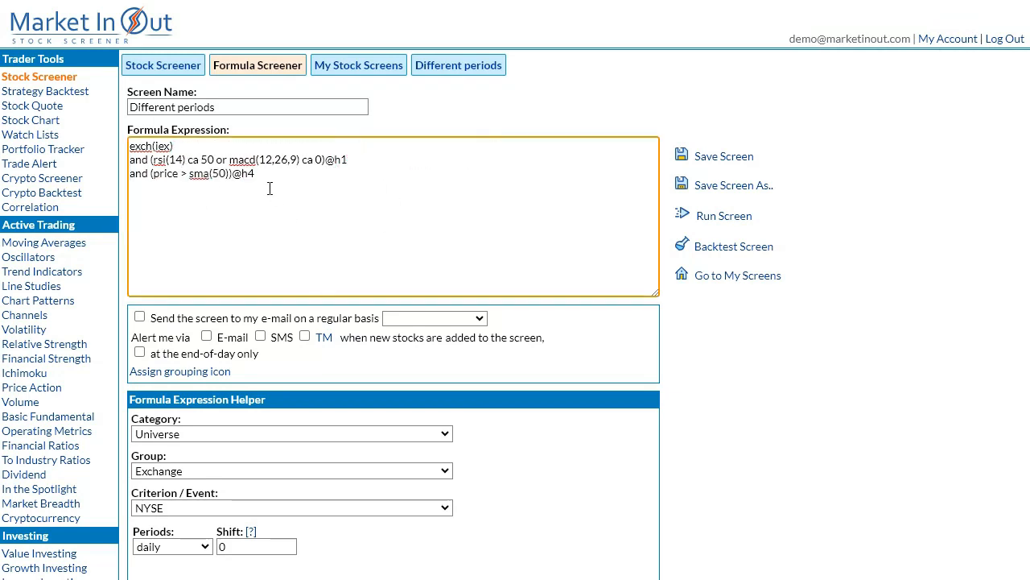
{"action": "left_click", "coordinate": [226, 174]}
{"action": "type", "text": "and sma(50) > sma(200)"}
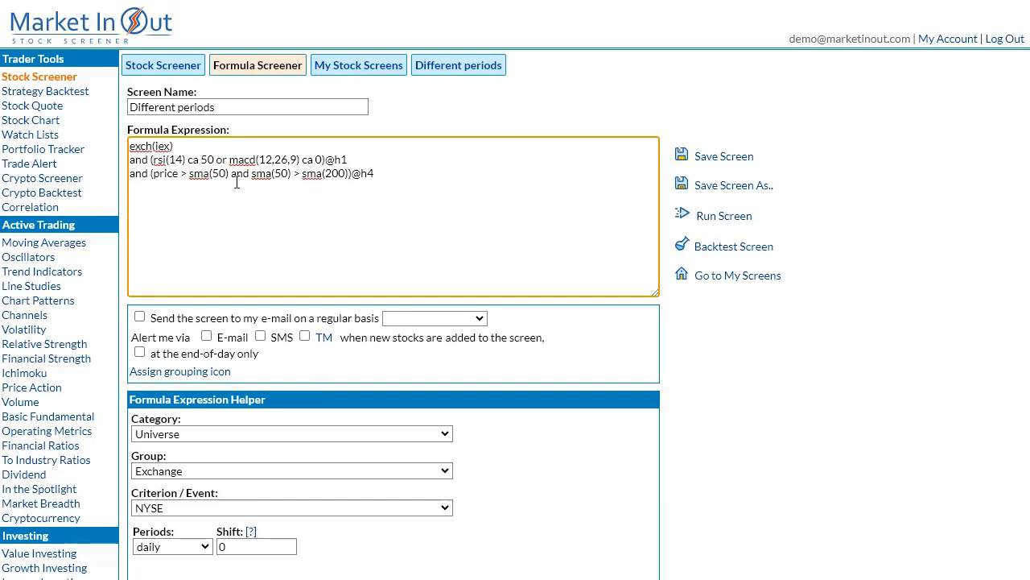
Add "and price trend_up 50" as a new last line of the formula and save the screen.
{"action": "left_click", "coordinate": [237, 183]}
{"action": "type", "text": "and price trend_up 50"}
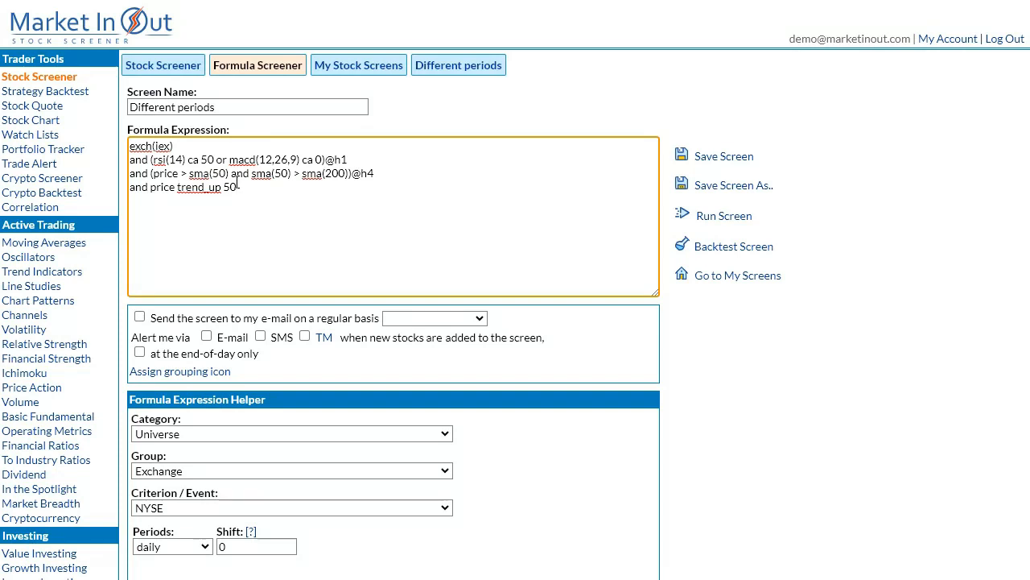
{"action": "left_click", "coordinate": [724, 156]}
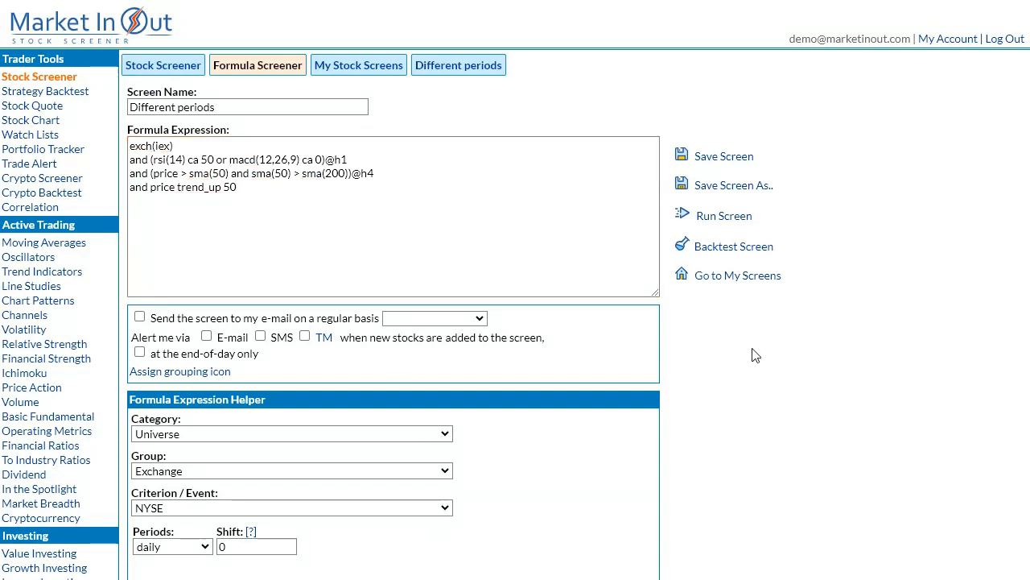
Run the edited screen and view its results as charts with their RSI and MACD plots.
{"action": "left_click", "coordinate": [720, 216]}
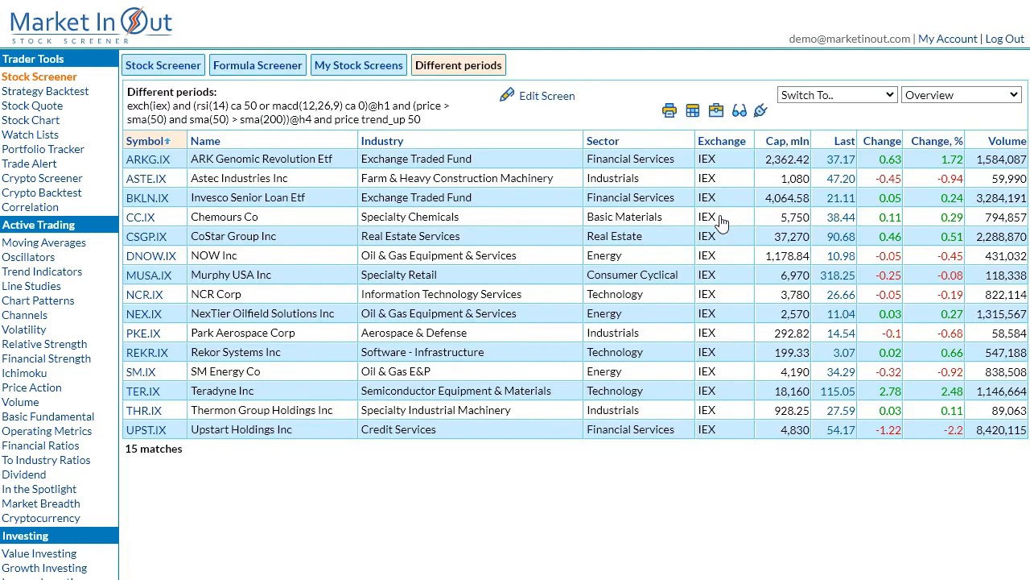
{"action": "left_click", "coordinate": [917, 98]}
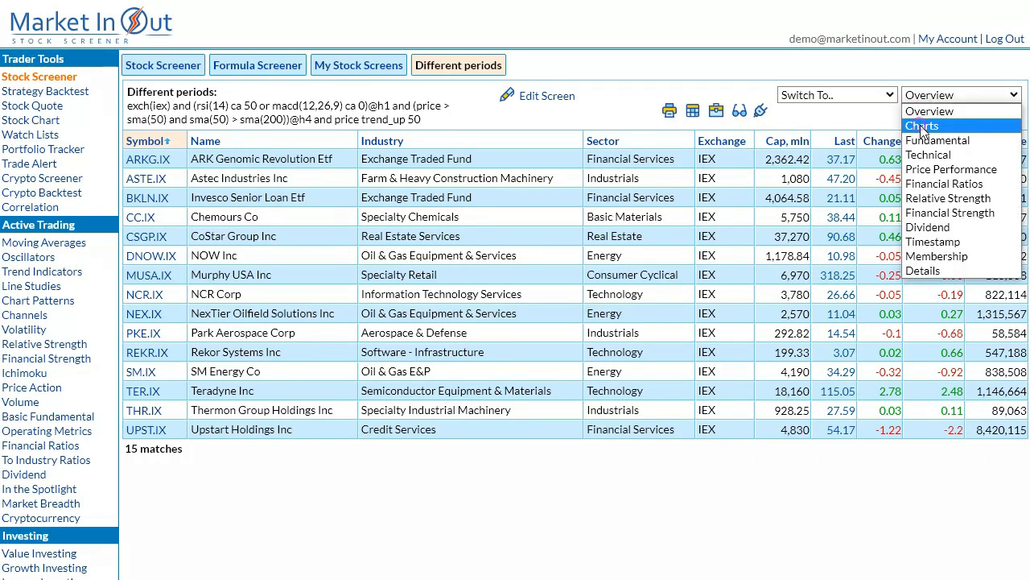
{"action": "left_click", "coordinate": [922, 126]}
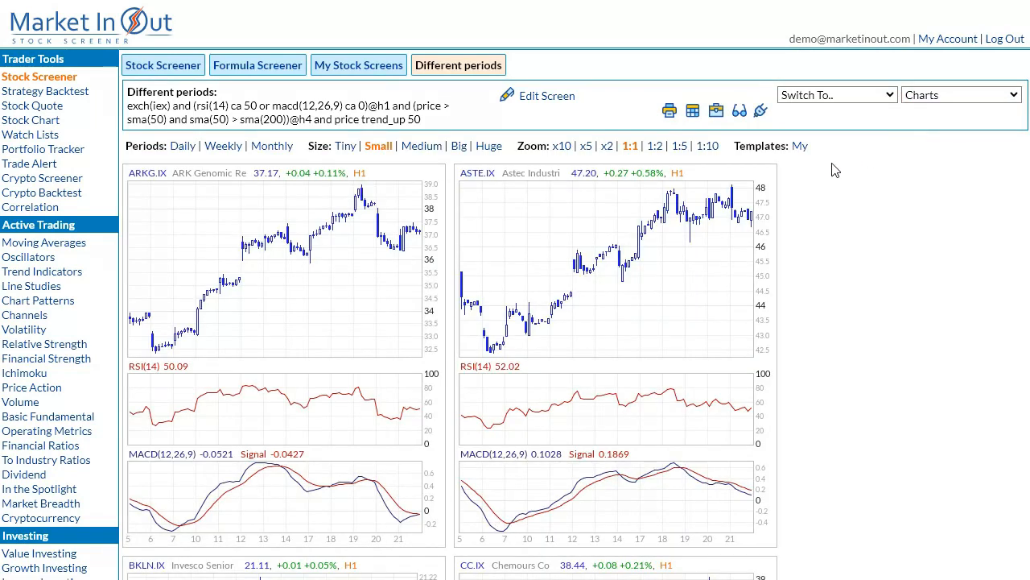
{"action": "scroll", "coordinate": [674, 310], "scroll_direction": "down", "scroll_amount": 5}
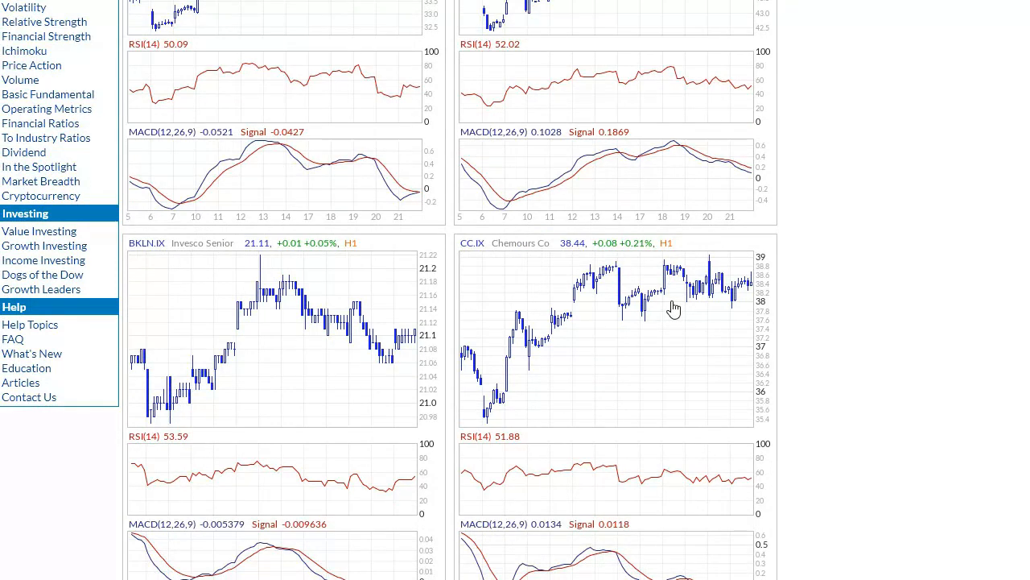
{"action": "scroll", "coordinate": [674, 310], "scroll_direction": "up", "scroll_amount": 5}
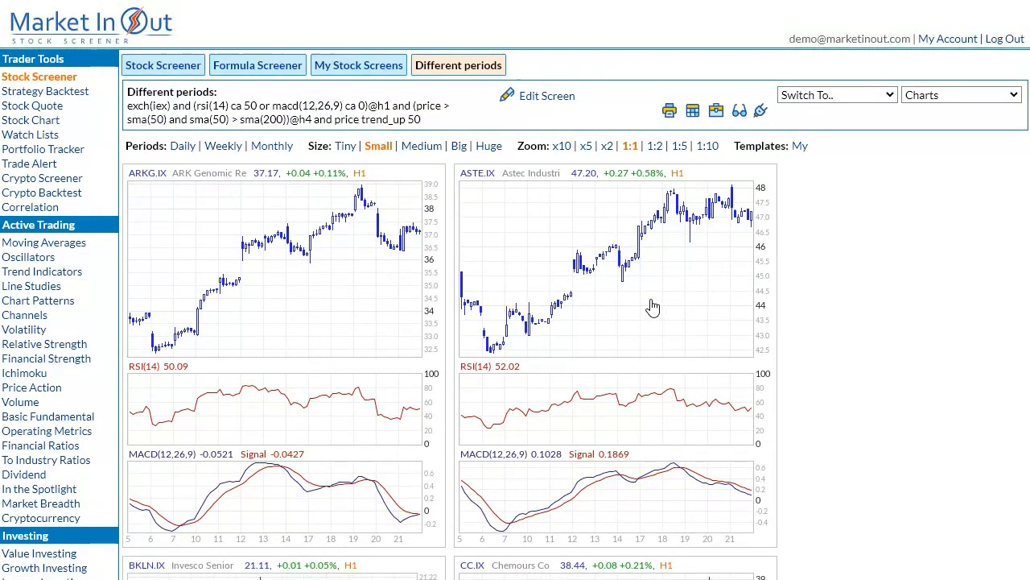
Enlarge the ARKG.IX chart, compare its H4 moving averages with its H1 RSI and MACD, and close it.
{"action": "left_click", "coordinate": [343, 267]}
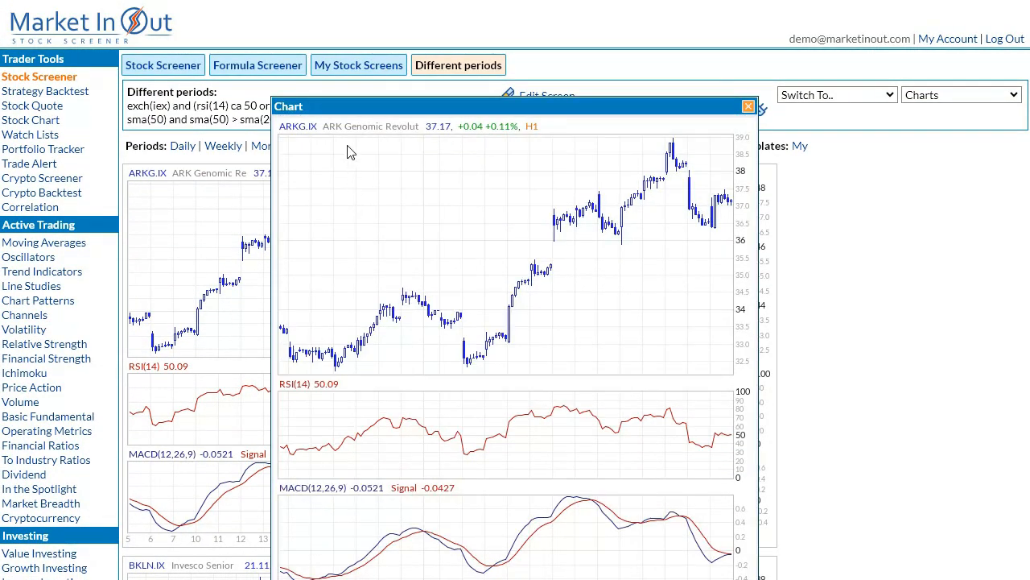
{"action": "left_click_drag", "start_coordinate": [329, 104], "coordinate": [241, 24]}
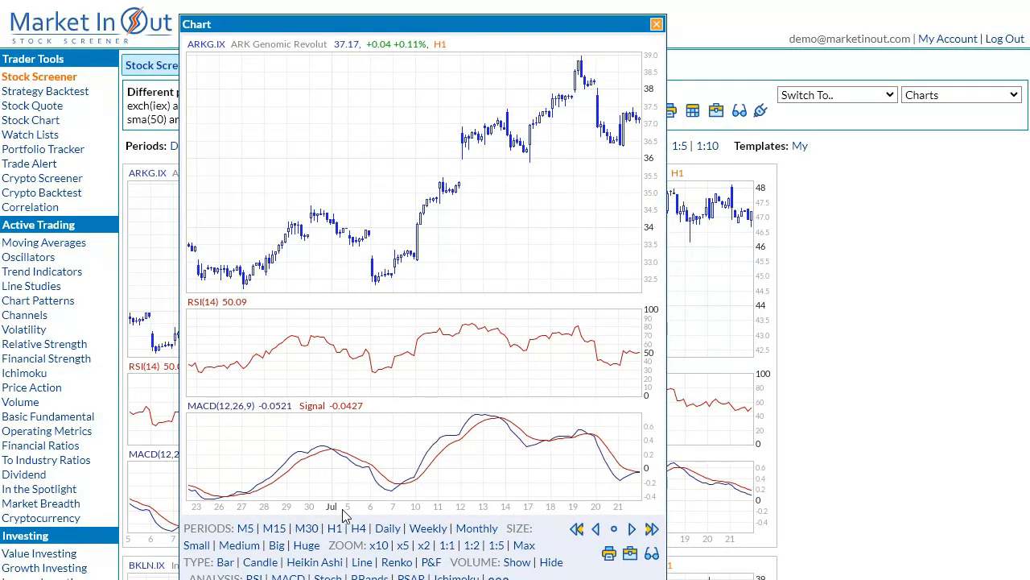
{"action": "left_click", "coordinate": [359, 528]}
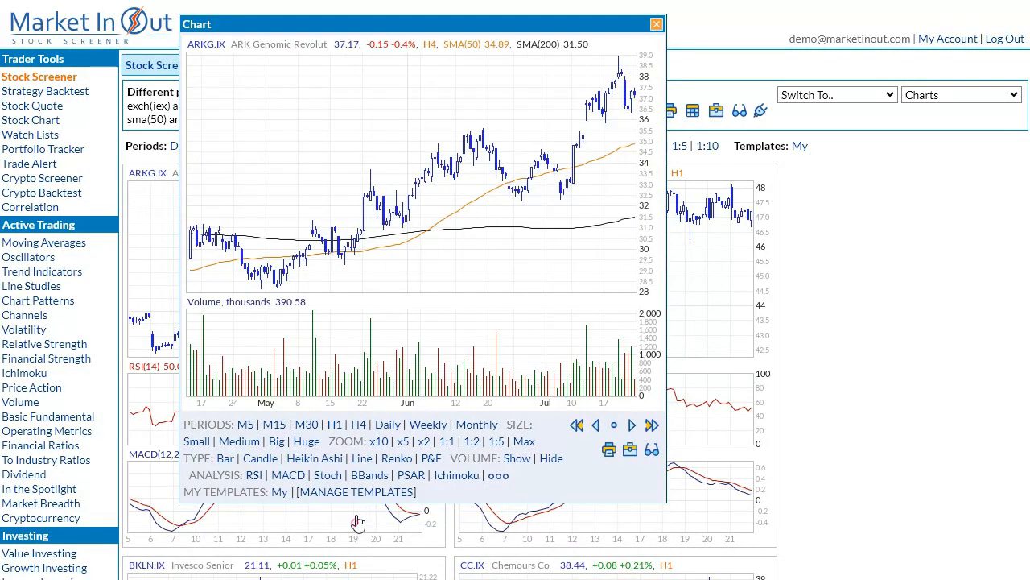
{"action": "left_click", "coordinate": [336, 425]}
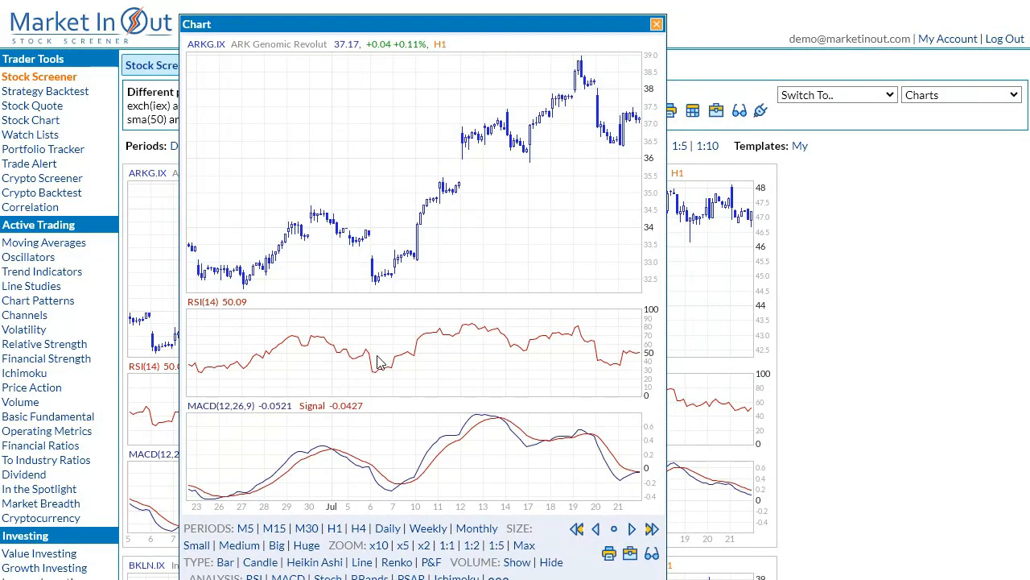
{"action": "left_click", "coordinate": [380, 347]}
Enlarge the ASTE.IX chart, examine its H1 RSI and MACD plots, and close it.
{"action": "left_click", "coordinate": [499, 278]}
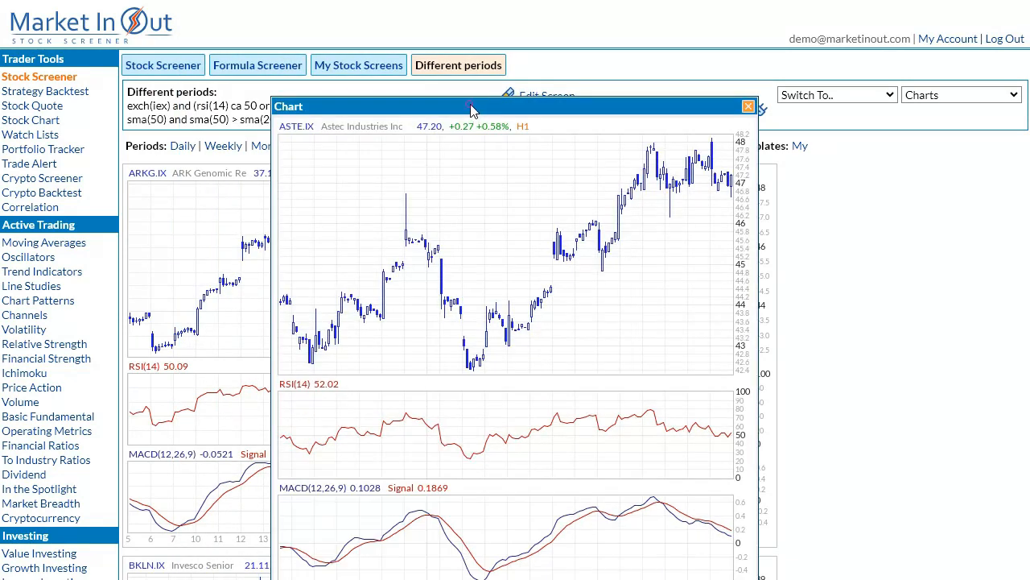
{"action": "left_click_drag", "start_coordinate": [472, 111], "coordinate": [356, 32]}
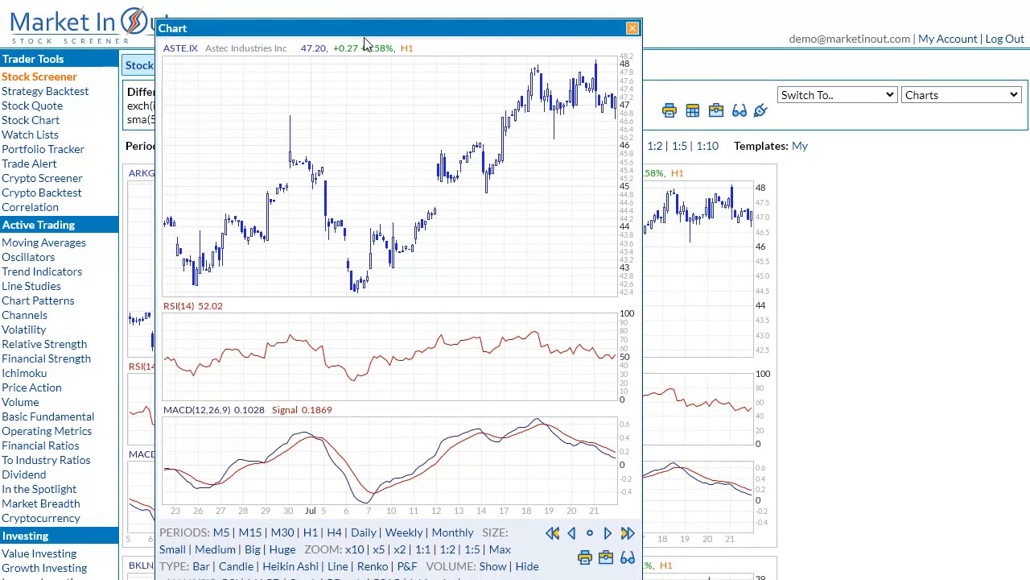
{"action": "left_click", "coordinate": [316, 535]}
{"action": "left_click", "coordinate": [312, 428]}
{"action": "left_click", "coordinate": [451, 288]}
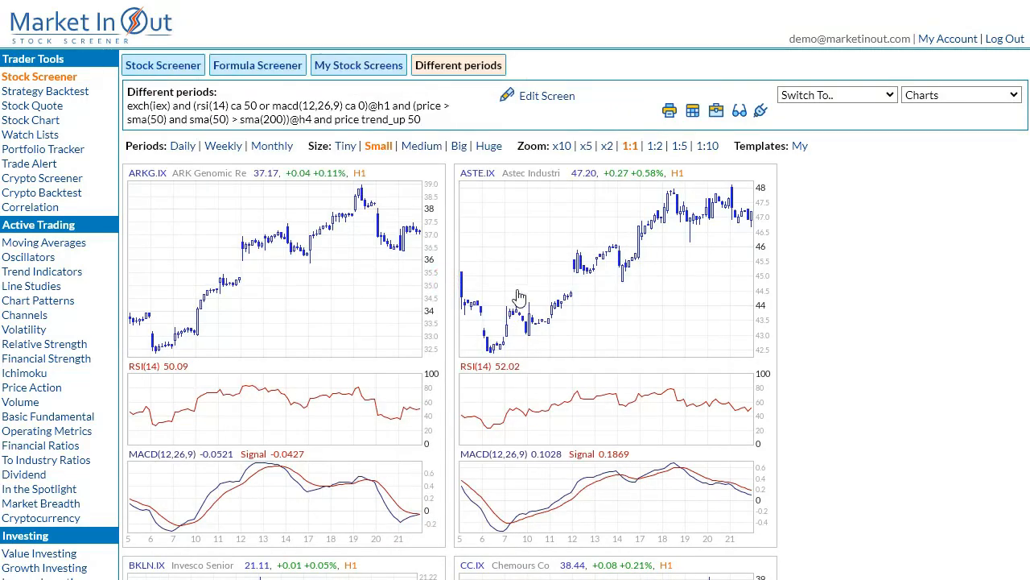
{"action": "left_click", "coordinate": [556, 97]}
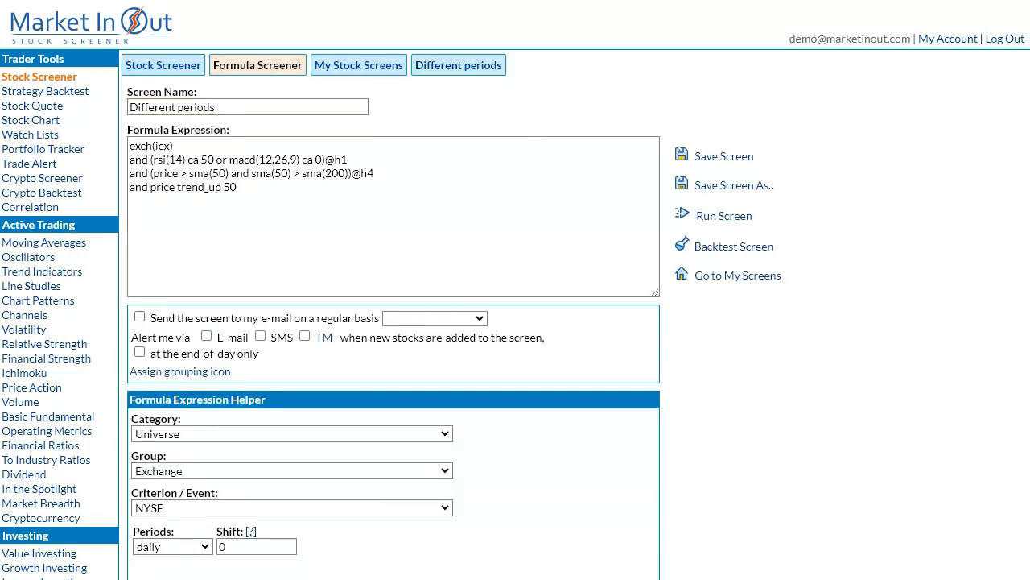
{"action": "left_click", "coordinate": [446, 159]}
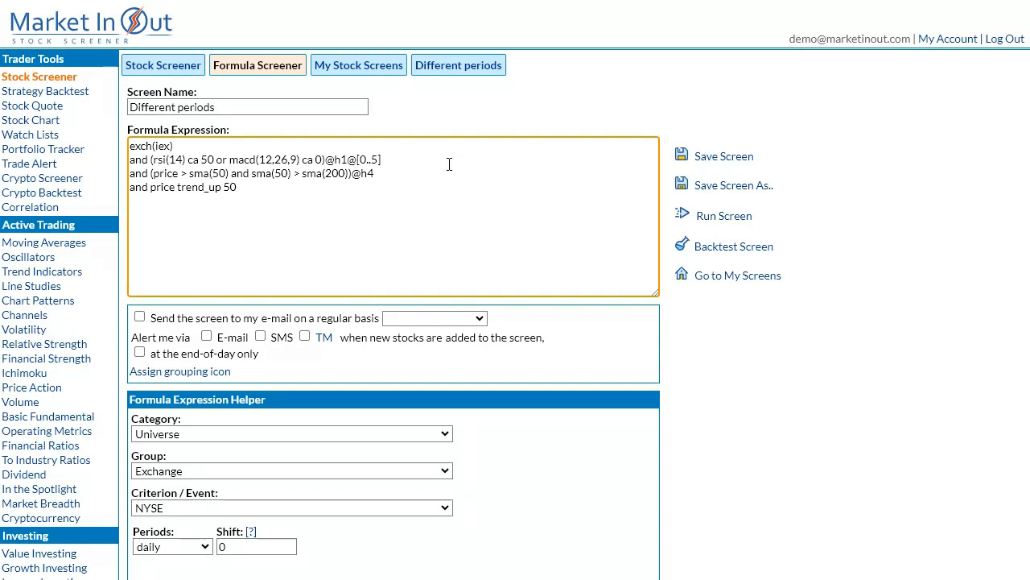
{"action": "type", "text": "@[0..5]"}
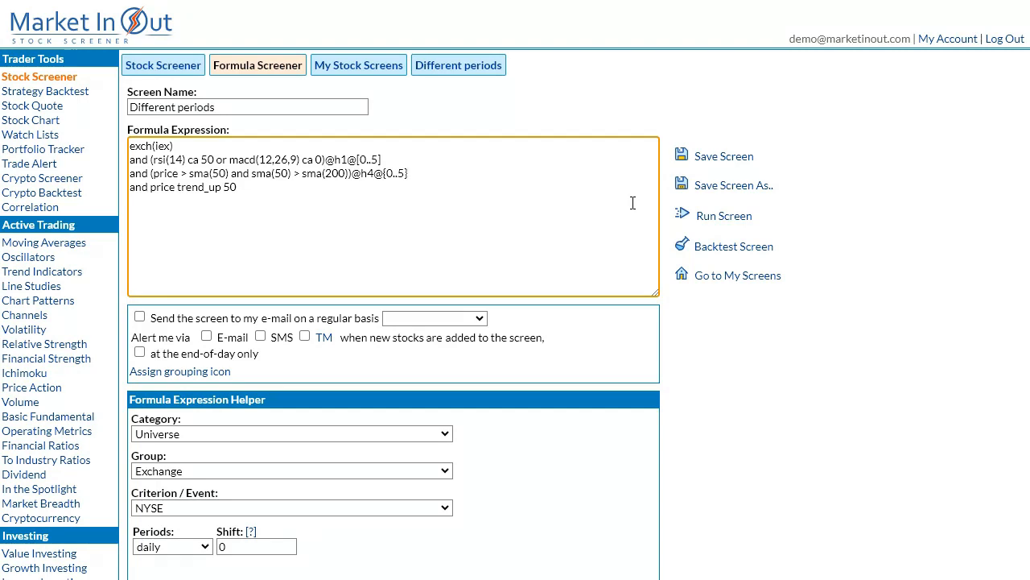
Run the screen with the bar-range conditions and show its results as charts.
{"action": "left_click", "coordinate": [735, 217]}
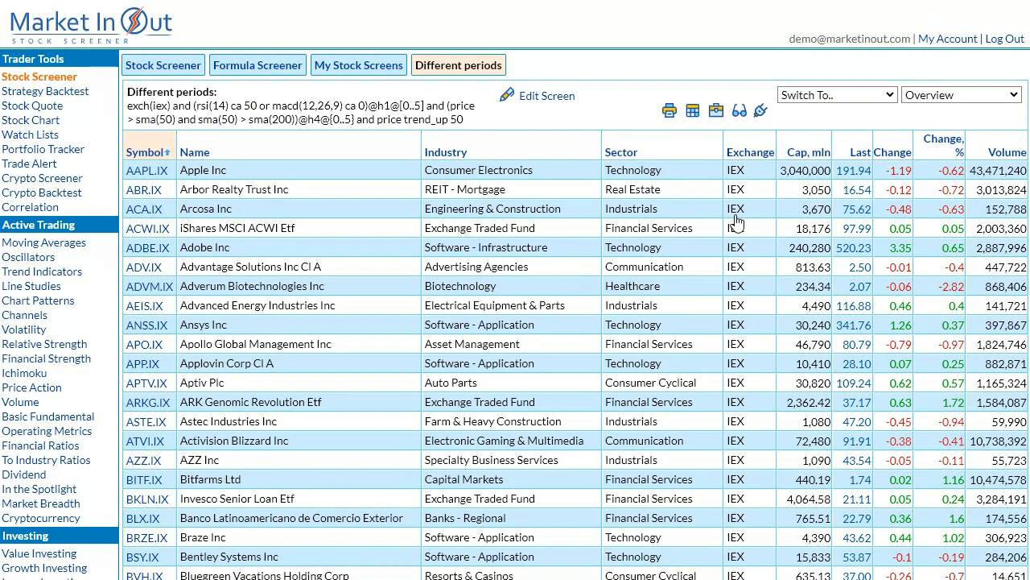
{"action": "left_click", "coordinate": [932, 98]}
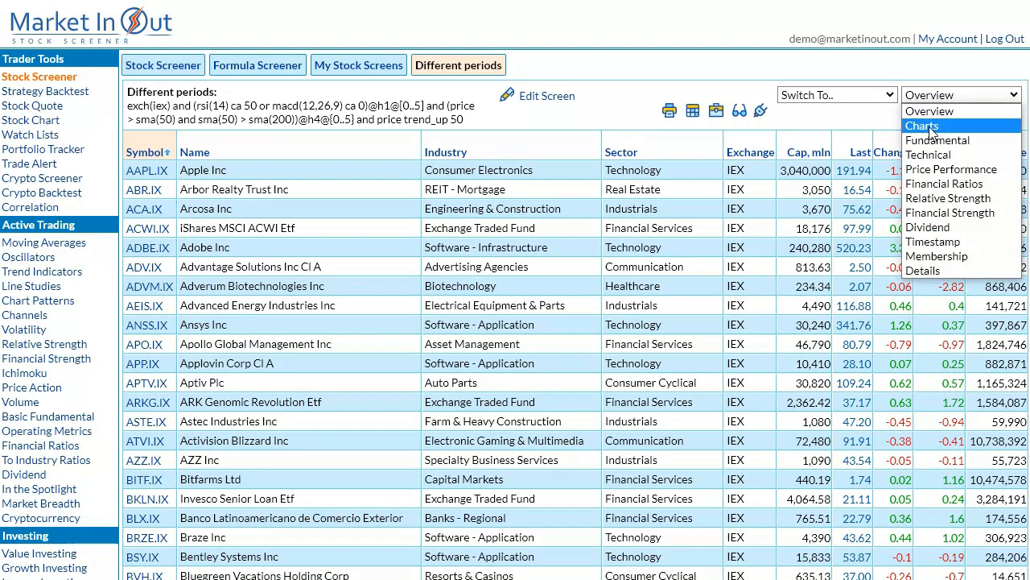
{"action": "left_click", "coordinate": [929, 127]}
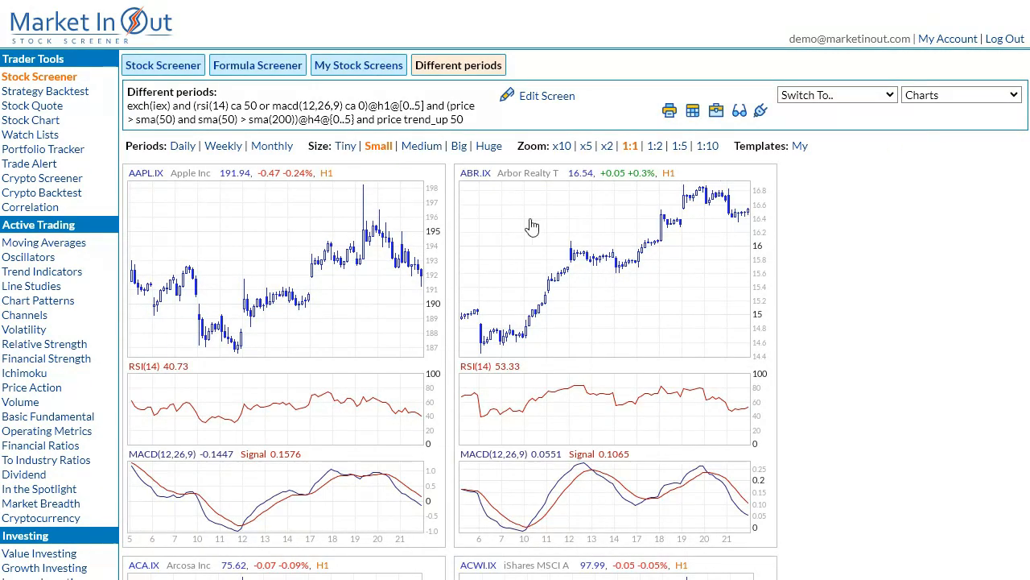
Enlarge the AAPL.IX chart, compare its H4 SMA(50) and SMA(200) with its H1 view, and close it.
{"action": "left_click", "coordinate": [362, 273]}
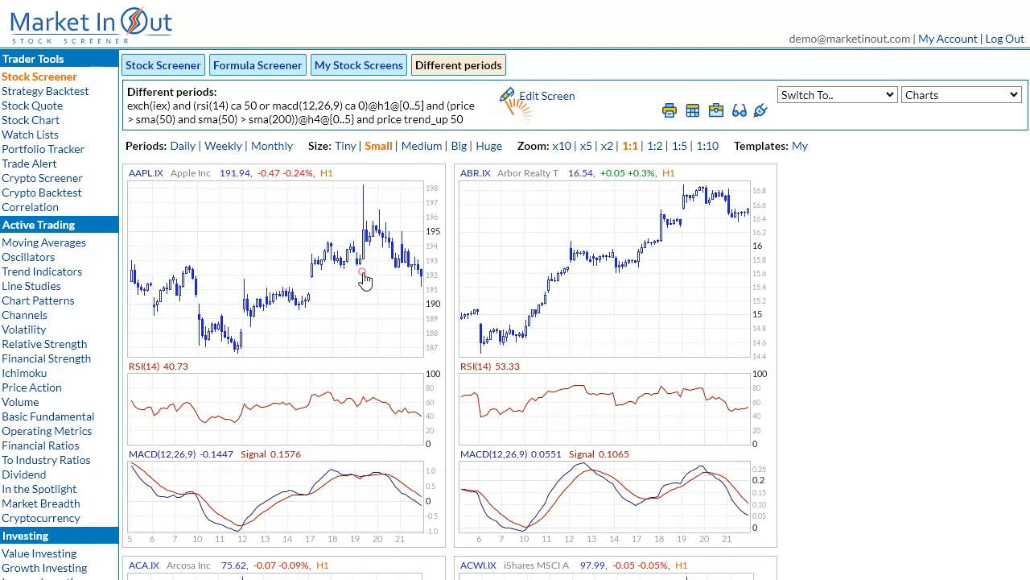
{"action": "left_click_drag", "start_coordinate": [427, 103], "coordinate": [329, 14]}
{"action": "left_click", "coordinate": [352, 522]}
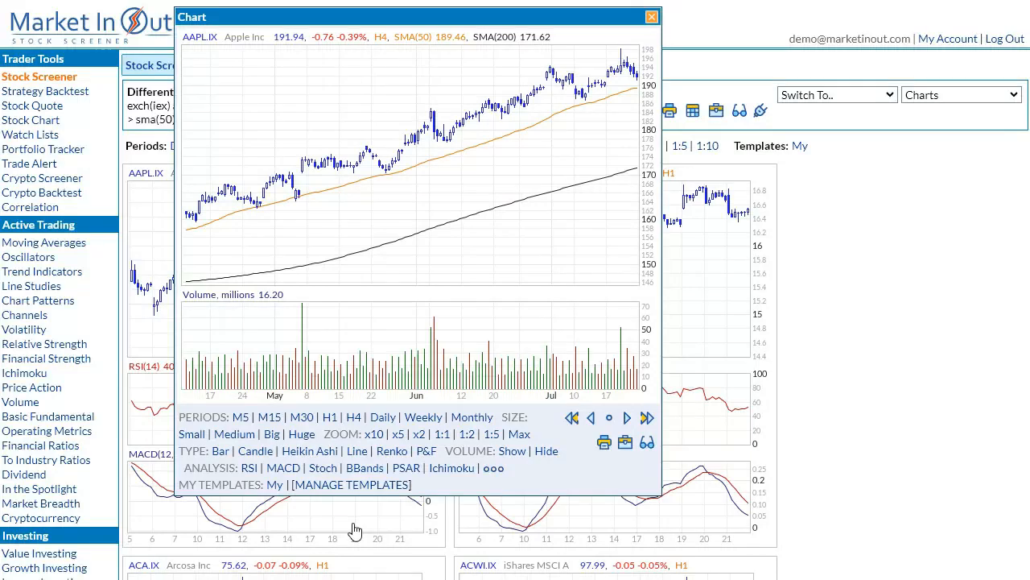
{"action": "left_click", "coordinate": [330, 417]}
{"action": "key", "text": "Escape"}
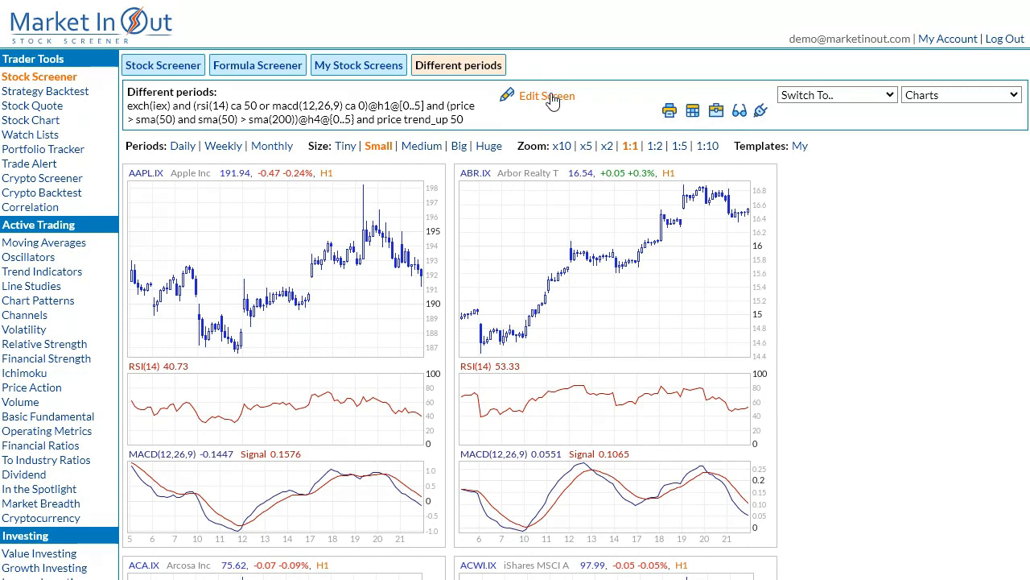
{"action": "left_click", "coordinate": [552, 100]}
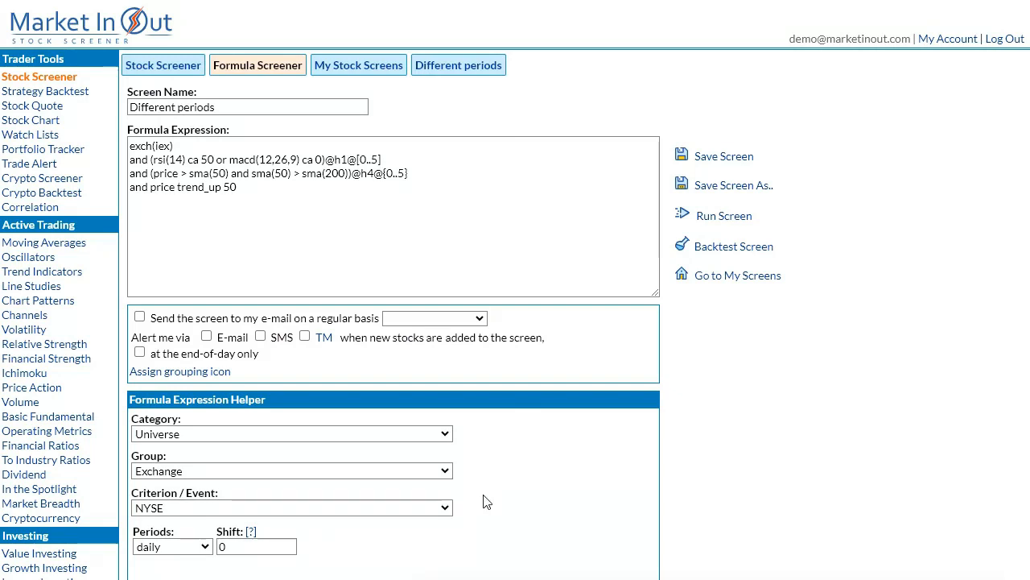
{"action": "left_click", "coordinate": [344, 249]}
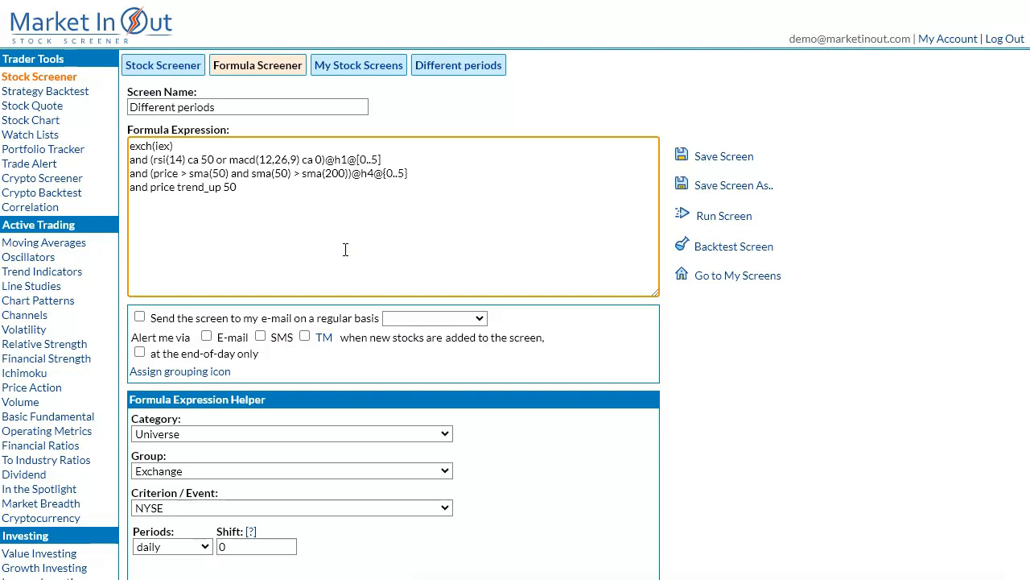
{"action": "type", "text": "and (c > 1.02 * (o[1]"}
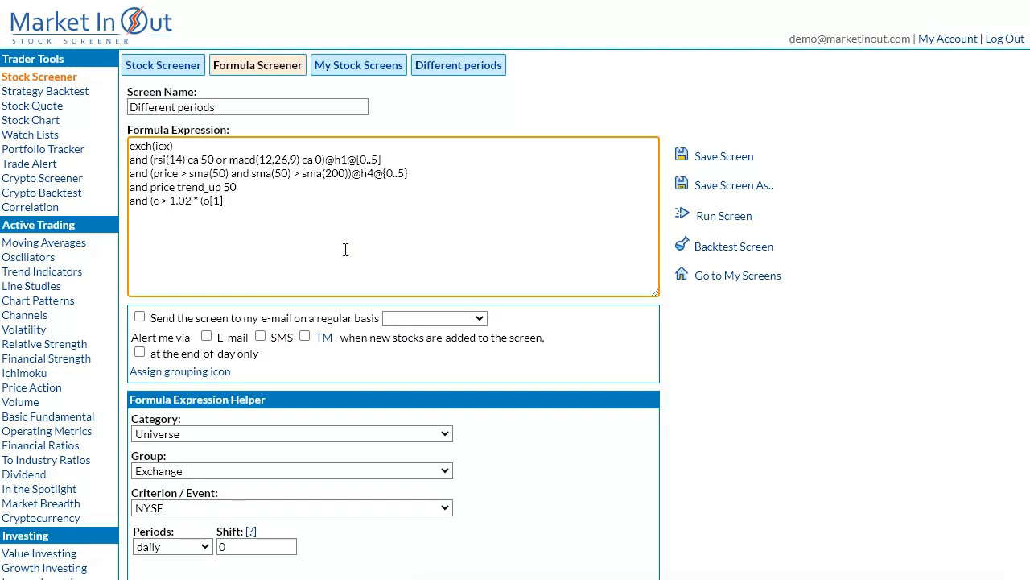
{"action": "type", "text": " + c[1]) / 2)@m15"}
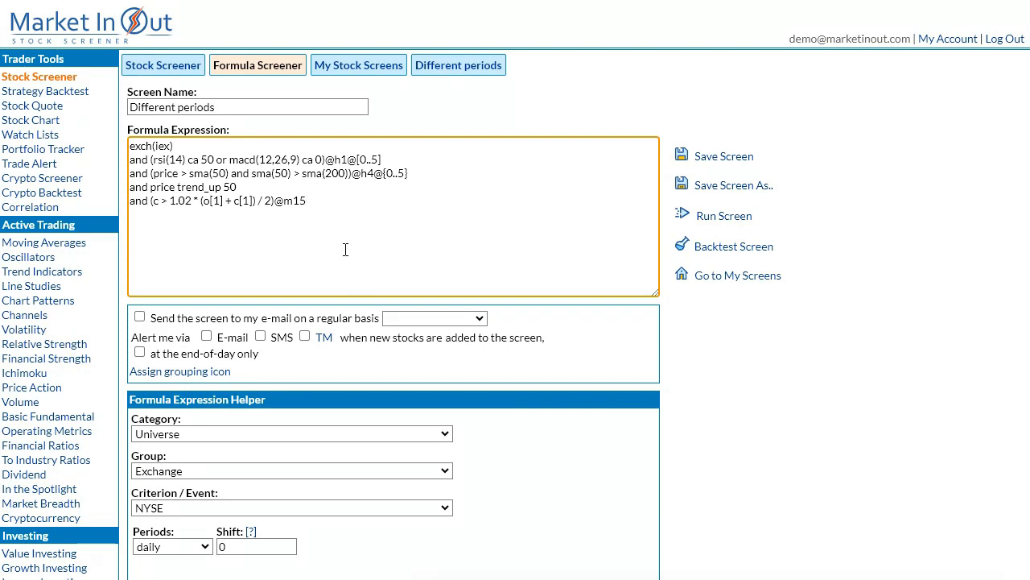
{"action": "key", "text": "Return"}
{"action": "type", "text": "and (h > h[1])"}
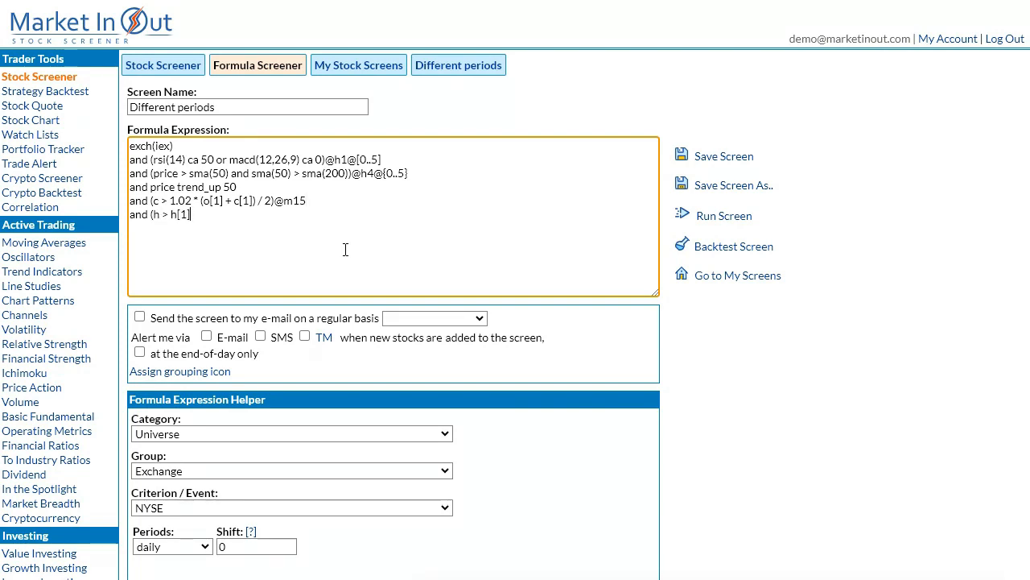
{"action": "type", "text": "@m15@{0..3"}
{"action": "left_click", "coordinate": [449, 553]}
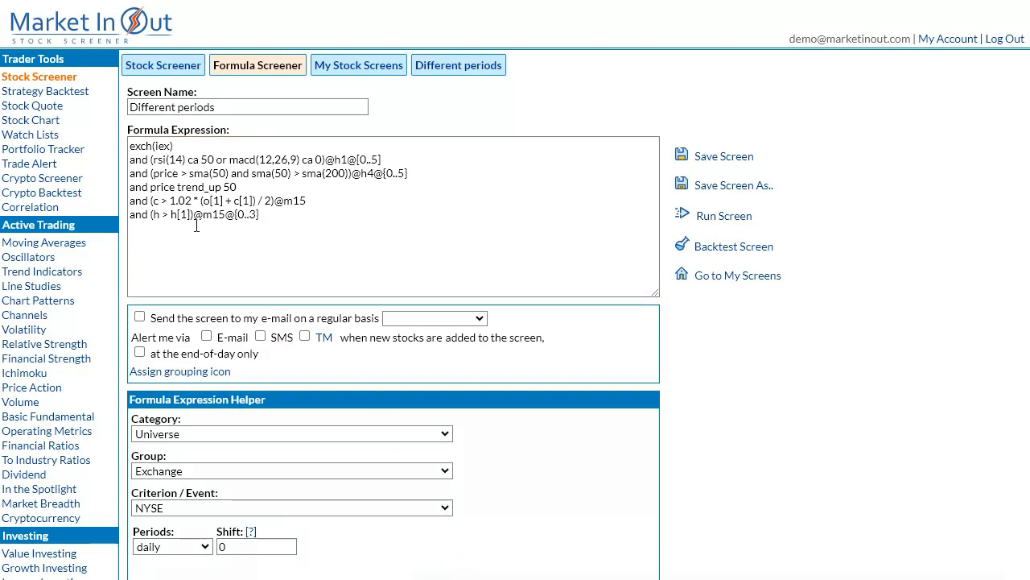
Open the Strategy Backtest builder, check the period options in the position-opening criteria builder, and close it without adding criteria.
{"action": "left_click", "coordinate": [73, 98]}
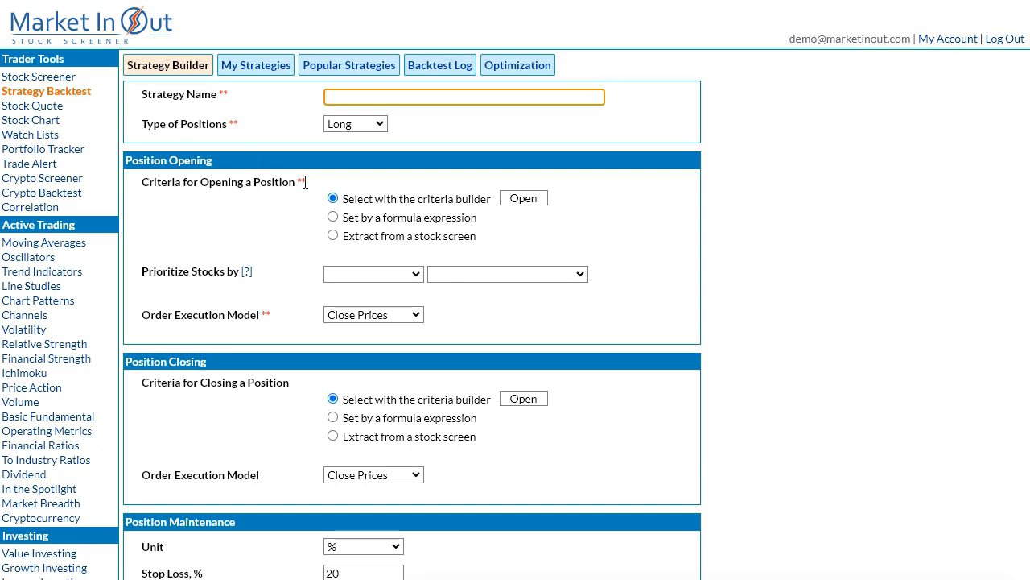
{"action": "left_click", "coordinate": [513, 201]}
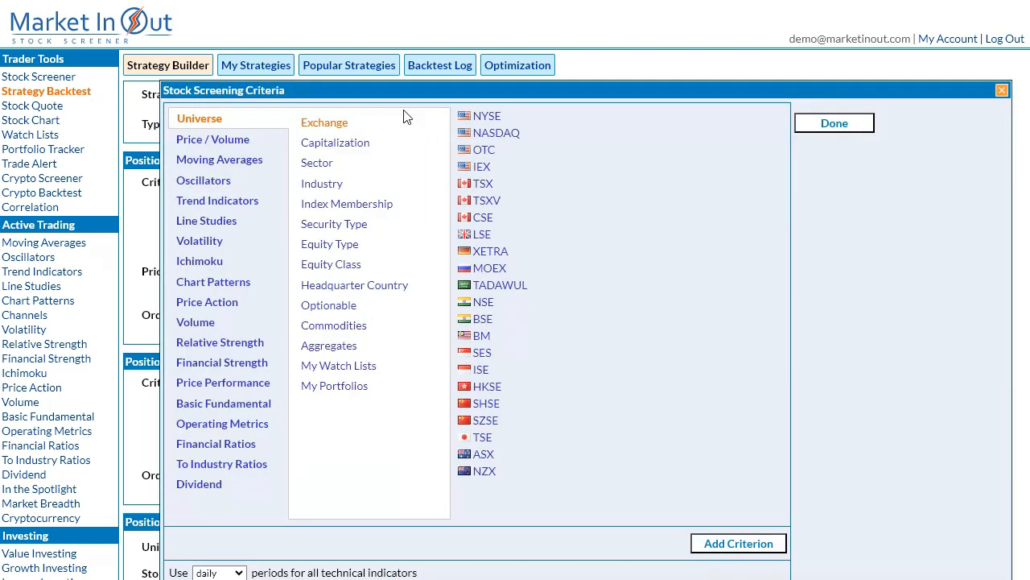
{"action": "left_click_drag", "start_coordinate": [386, 93], "coordinate": [257, 25]}
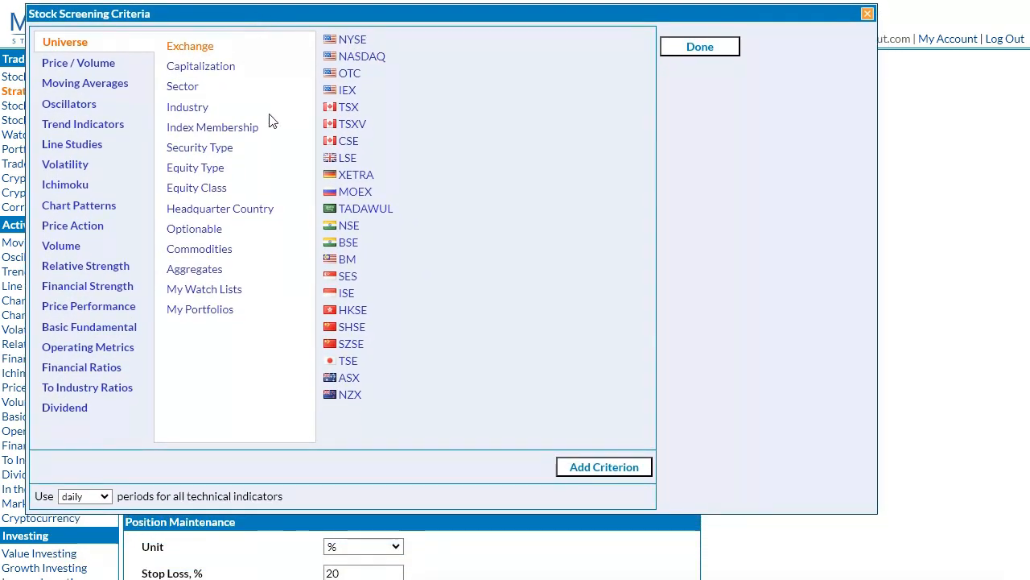
{"action": "left_click", "coordinate": [83, 501]}
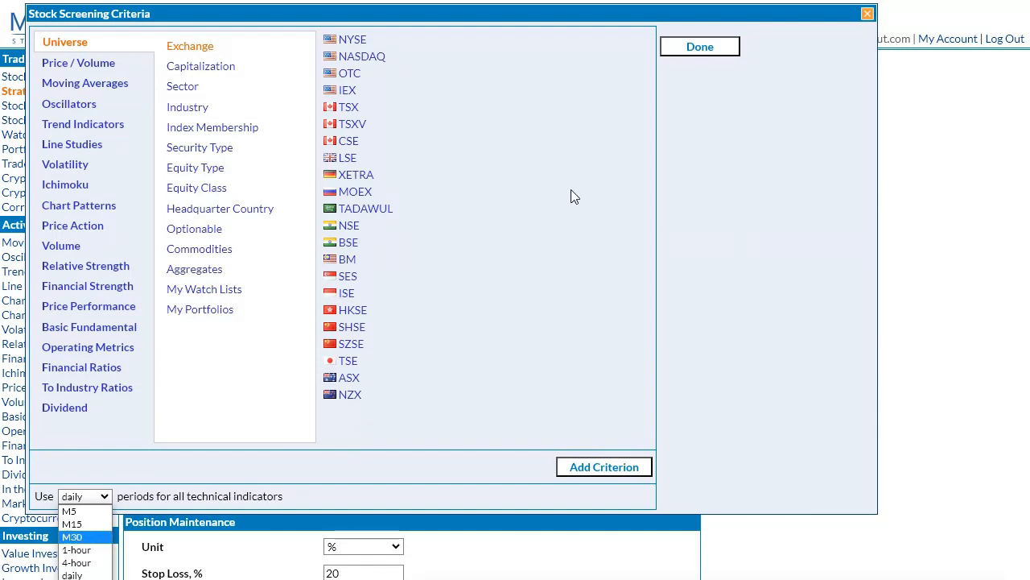
{"action": "left_click", "coordinate": [867, 16]}
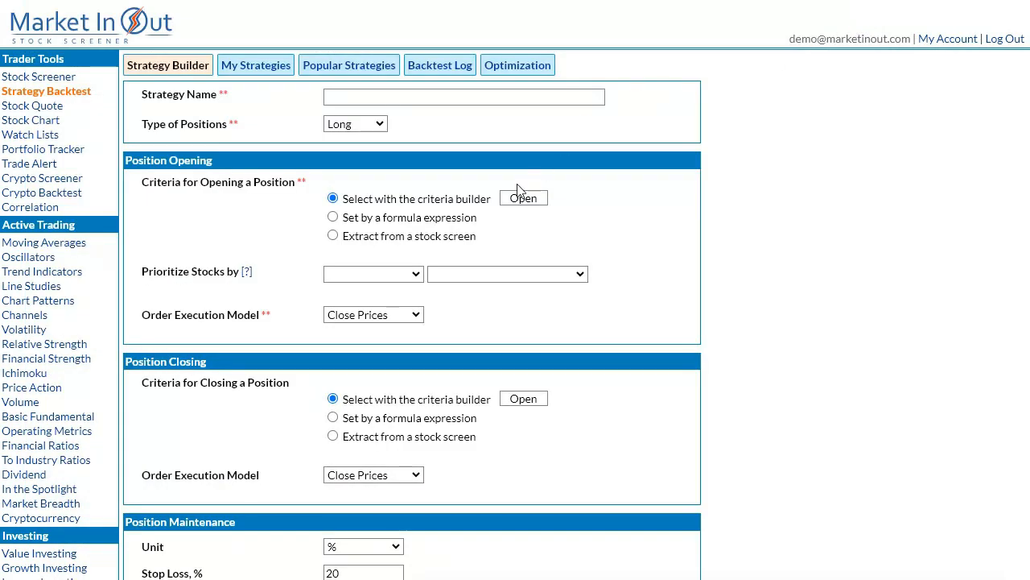
{"action": "left_click", "coordinate": [461, 218]}
{"action": "left_click", "coordinate": [512, 217]}
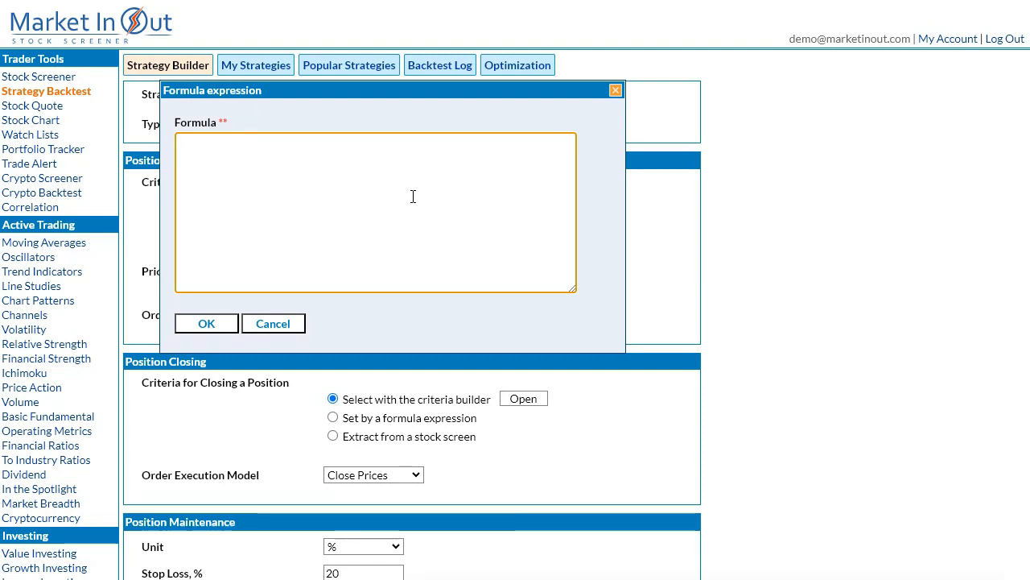
{"action": "type", "text": "exc"}
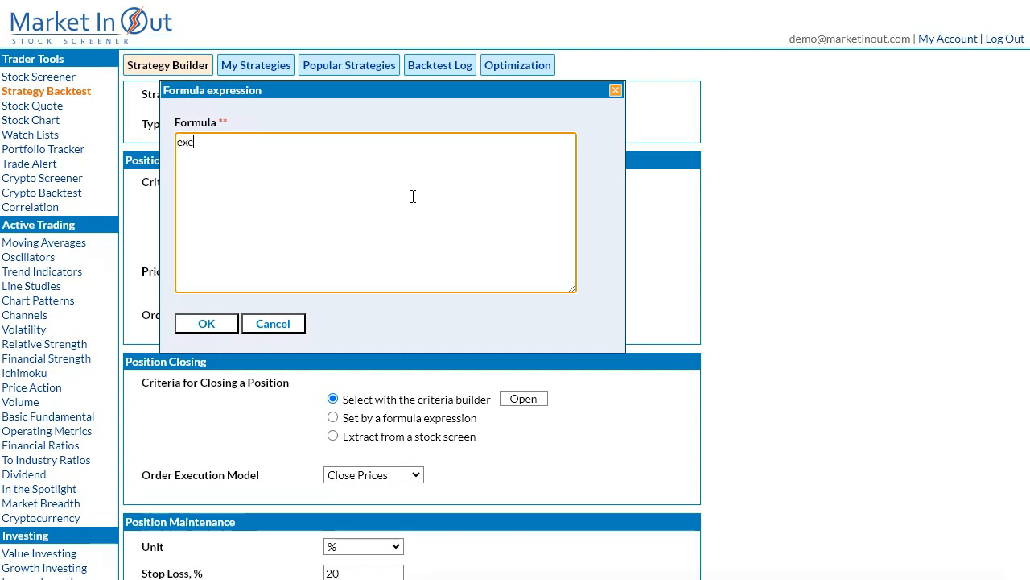
{"action": "type", "text": "h(iex)"}
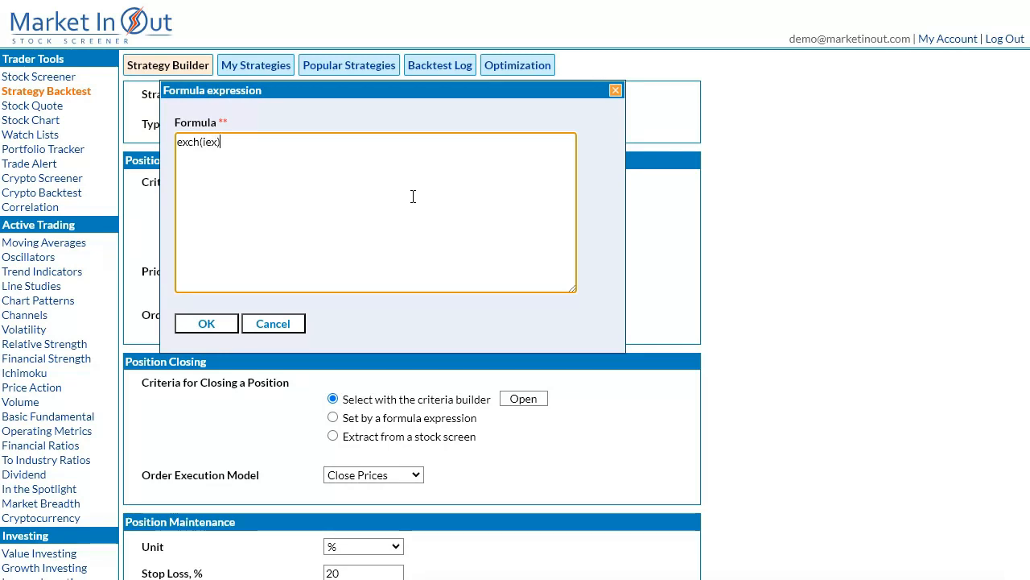
{"action": "type", "text": " and (price ca"}
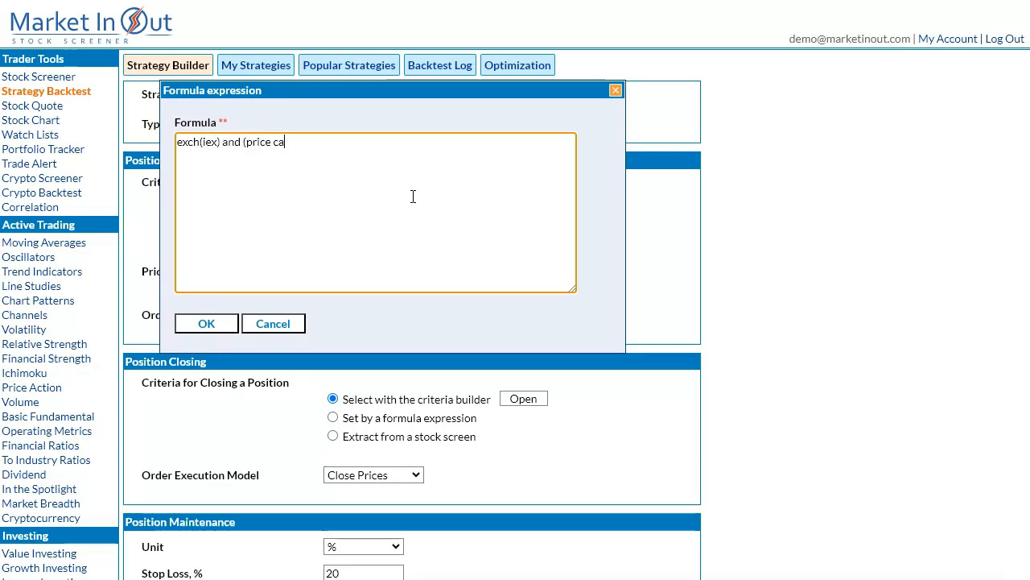
{"action": "type", "text": " sma(7))"}
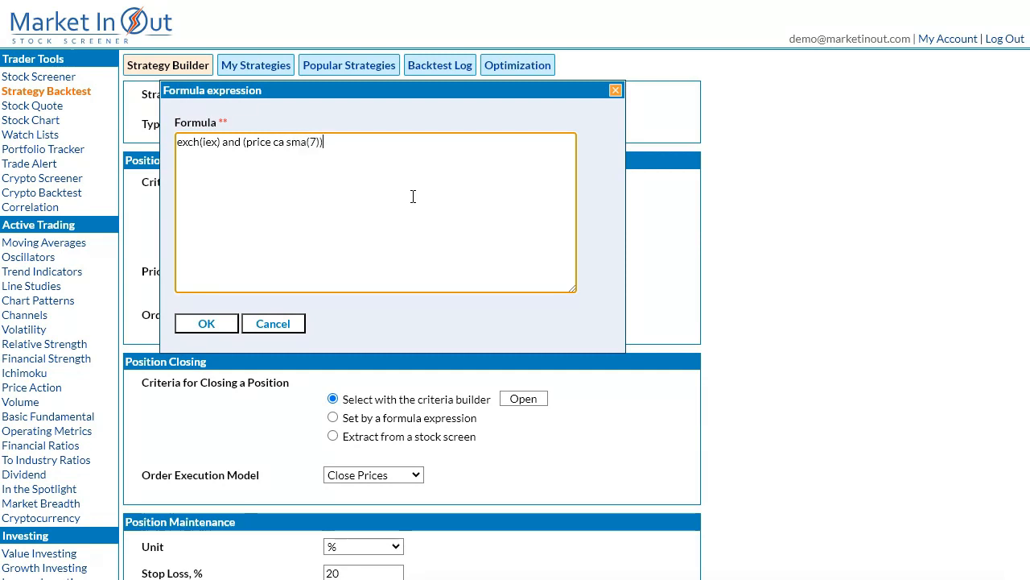
{"action": "type", "text": "@h1"}
{"action": "left_click", "coordinate": [211, 323]}
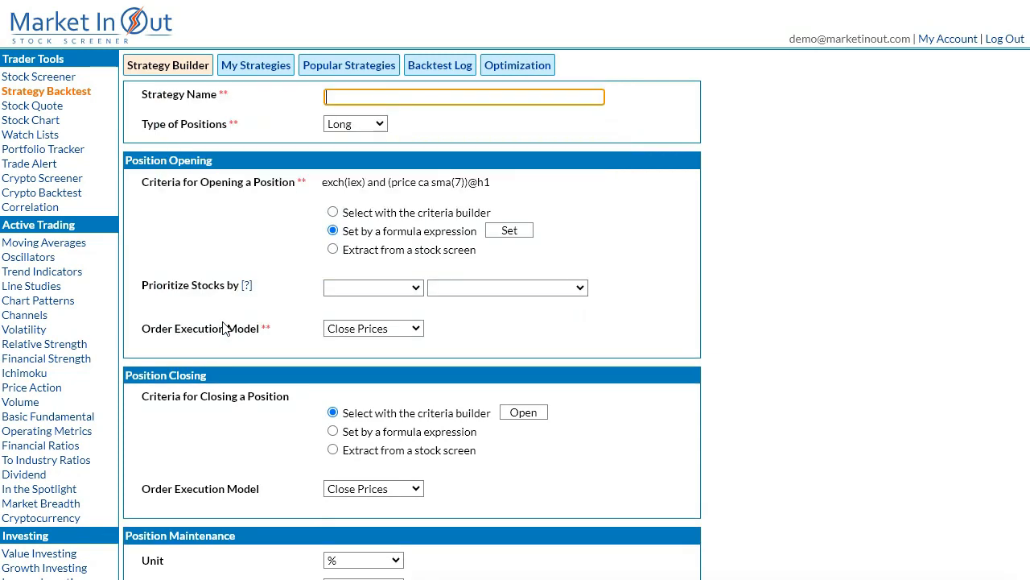
{"action": "left_click_drag", "start_coordinate": [430, 428], "coordinate": [434, 429]}
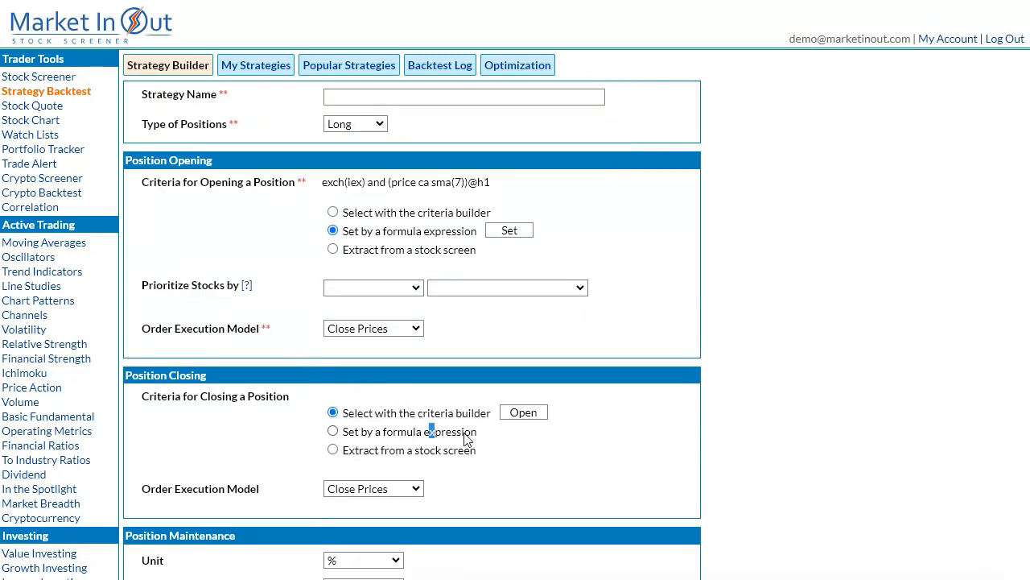
{"action": "left_click", "coordinate": [465, 434]}
{"action": "left_click", "coordinate": [503, 435]}
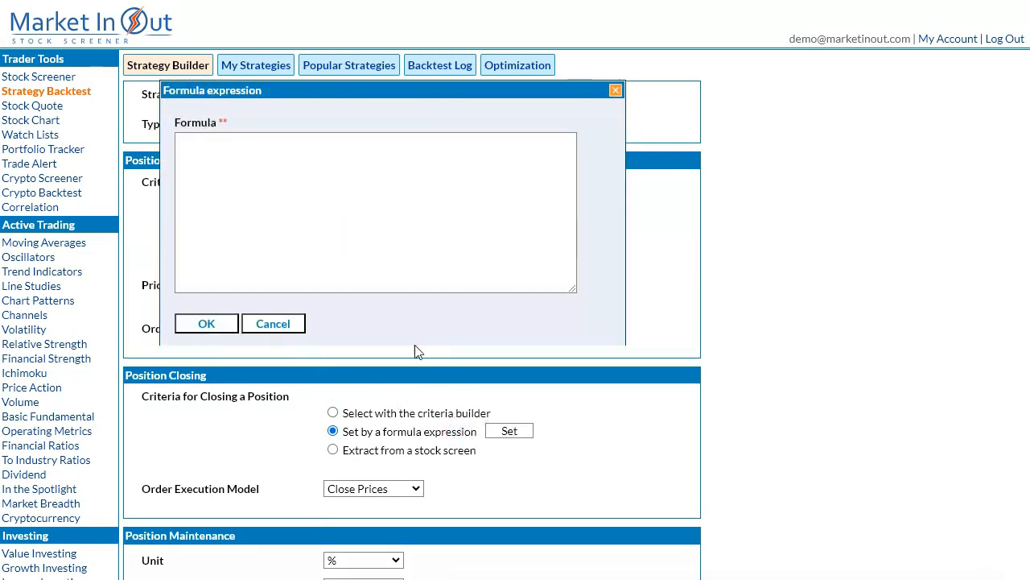
{"action": "left_click", "coordinate": [297, 220]}
{"action": "type", "text": "("}
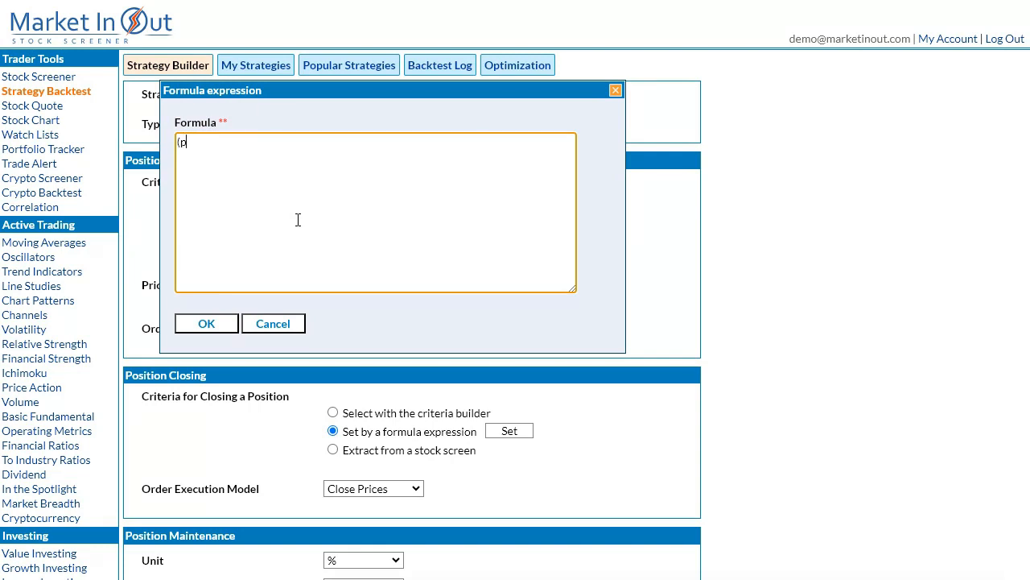
{"action": "type", "text": "price cb sma(7))@h1"}
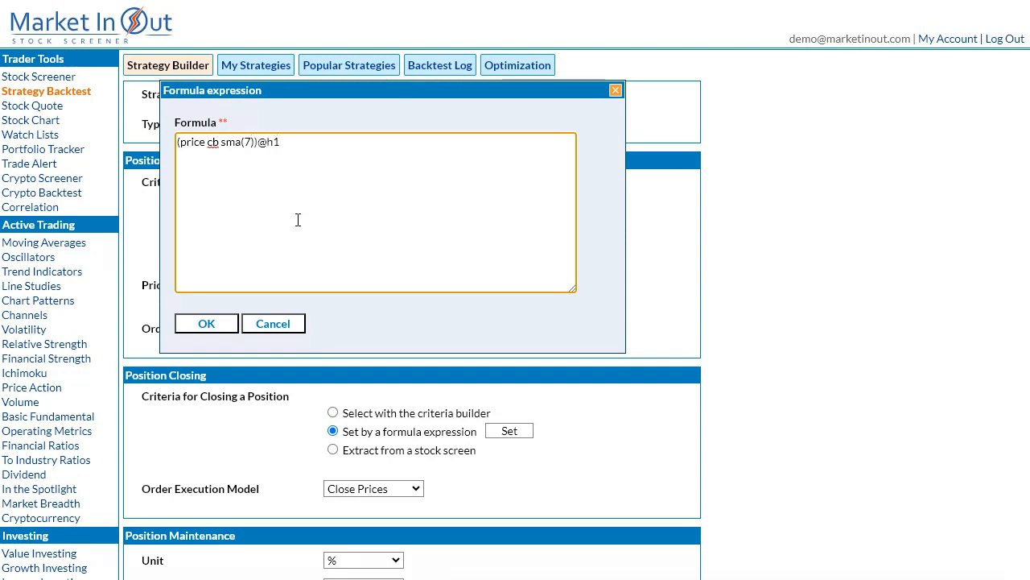
{"action": "left_click", "coordinate": [224, 322]}
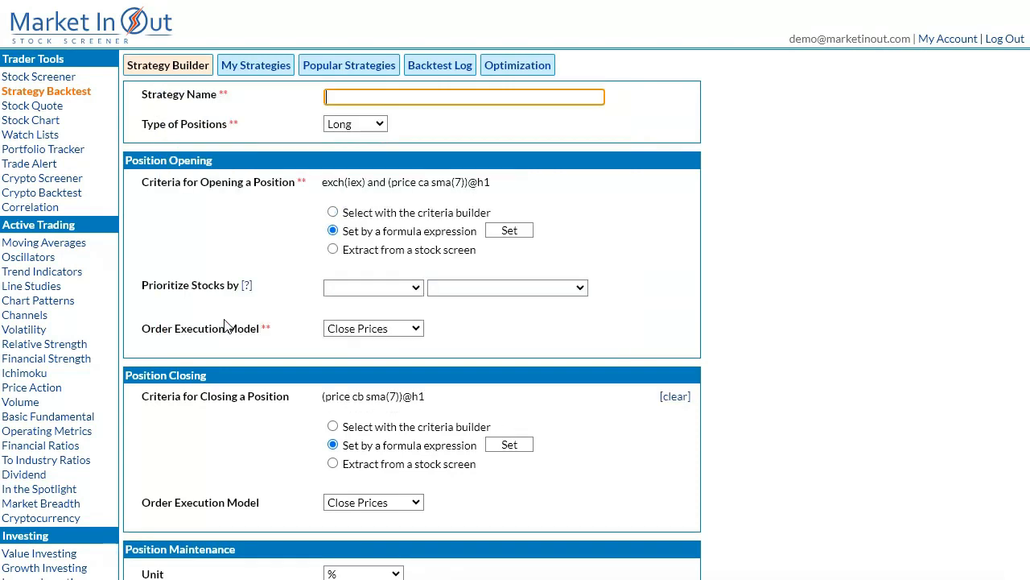
Name the backtest strategy "SMA Crossover".
{"action": "left_click", "coordinate": [465, 95]}
{"action": "type", "text": "SMA Crossover"}
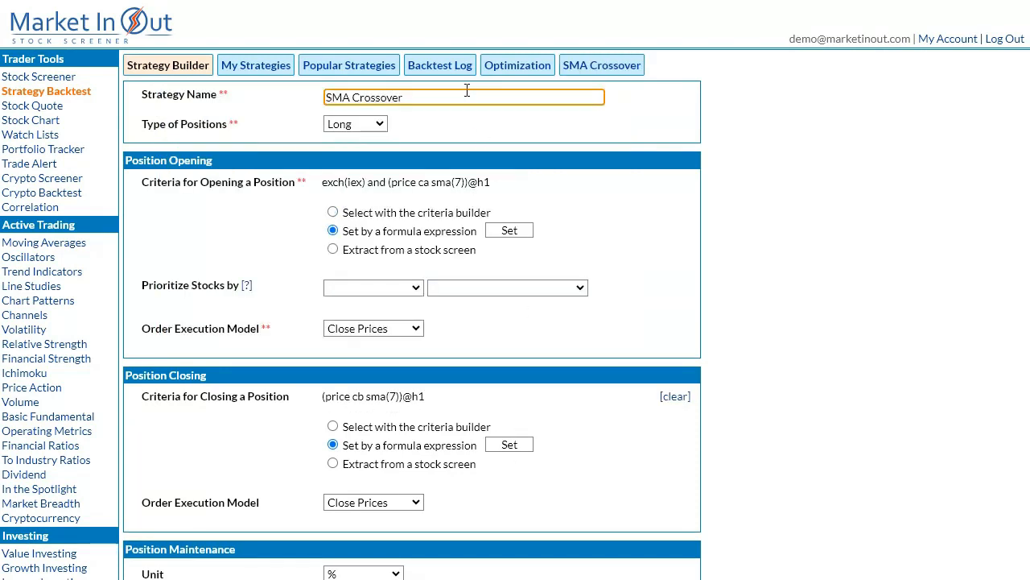
{"action": "scroll", "coordinate": [783, 314], "scroll_direction": "down", "scroll_amount": 1}
{"action": "scroll", "coordinate": [783, 314], "scroll_direction": "down", "scroll_amount": 6}
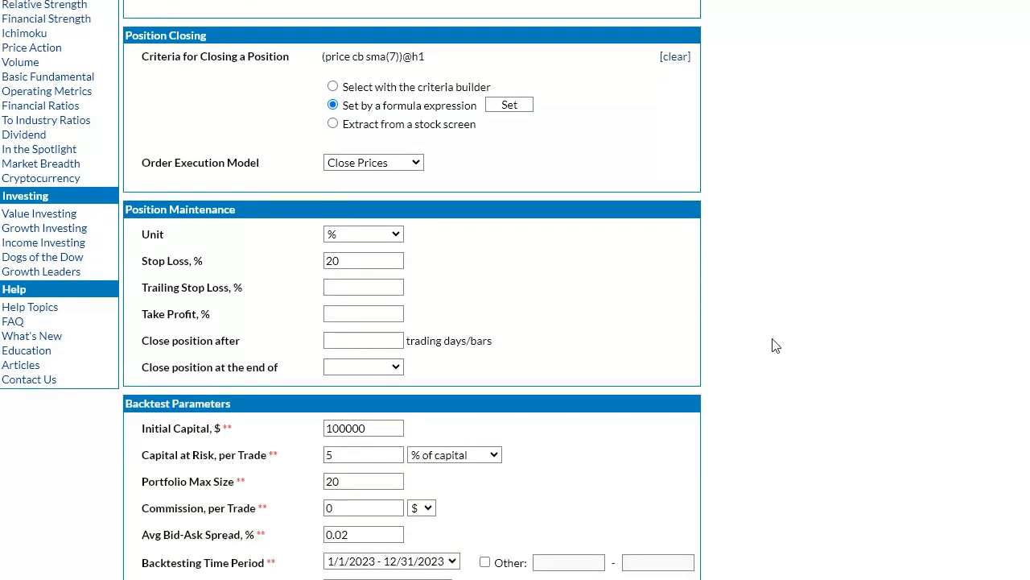
Run the SMA Crossover backtest and review its results, equity graph and performed trades.
{"action": "left_click", "coordinate": [658, 518]}
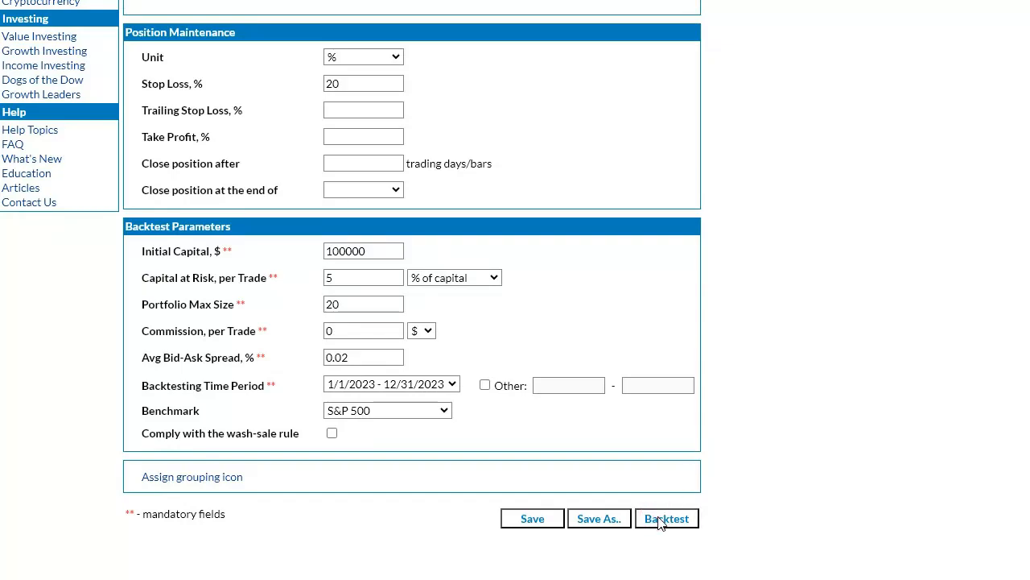
{"action": "scroll", "coordinate": [658, 506], "scroll_direction": "down", "scroll_amount": 5}
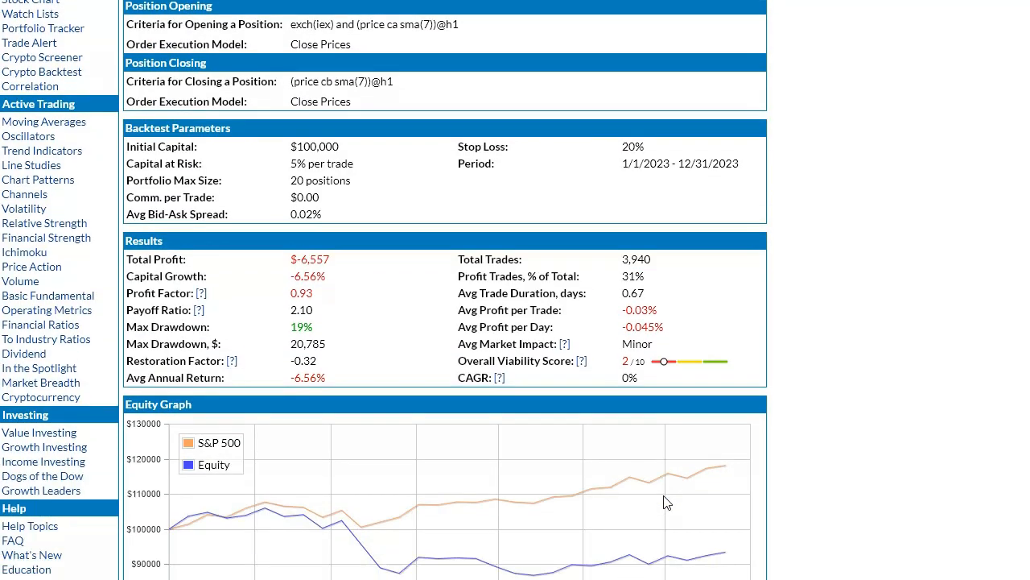
{"action": "scroll", "coordinate": [665, 501], "scroll_direction": "down", "scroll_amount": 5}
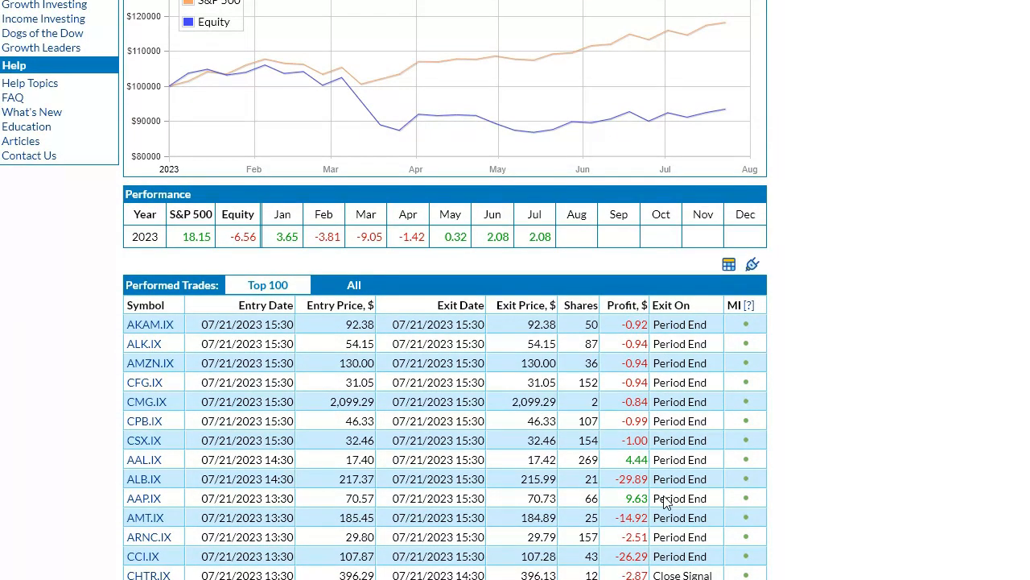
{"action": "scroll", "coordinate": [656, 492], "scroll_direction": "down", "scroll_amount": 8}
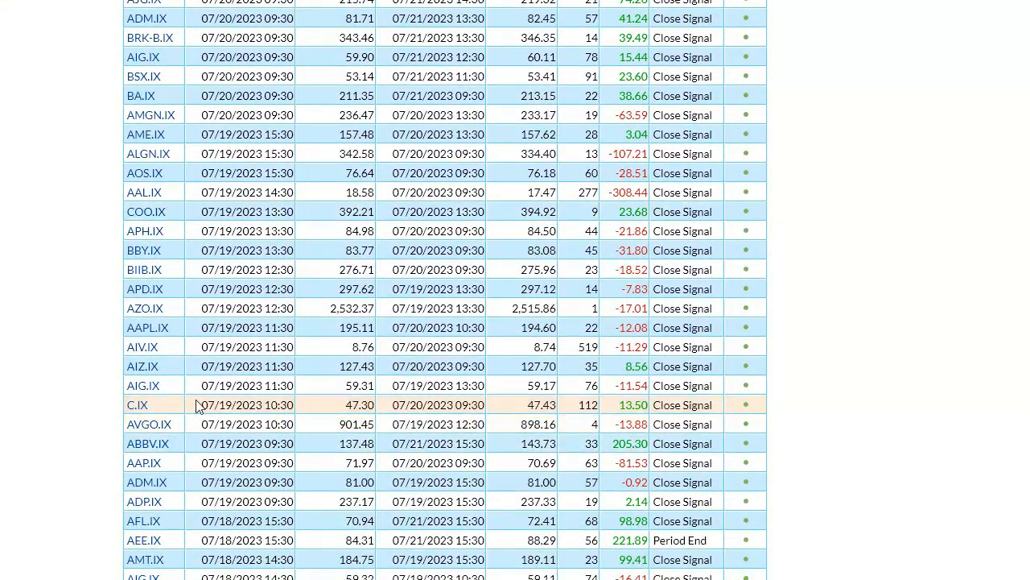
View the chart of the C.IX trade entered on 07/19/2023 at 10:30, move it aside and close it.
{"action": "left_click", "coordinate": [137, 407]}
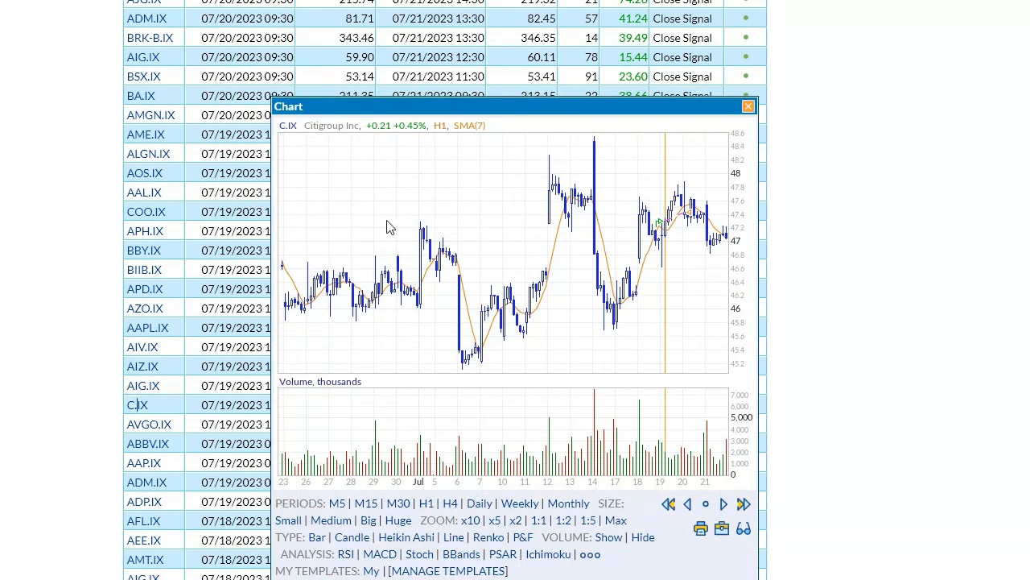
{"action": "left_click_drag", "start_coordinate": [396, 116], "coordinate": [271, 67]}
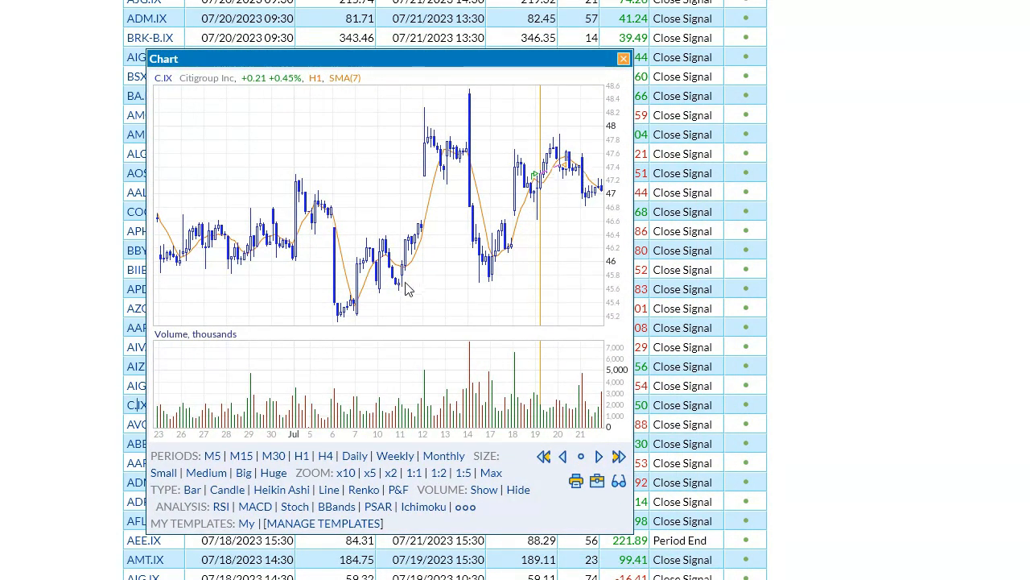
{"action": "left_click", "coordinate": [364, 295]}
Edit the strategy and add "and hour(9)" to the position-opening formula, with the conditions split over separate lines.
{"action": "scroll", "coordinate": [359, 290], "scroll_direction": "up", "scroll_amount": 8}
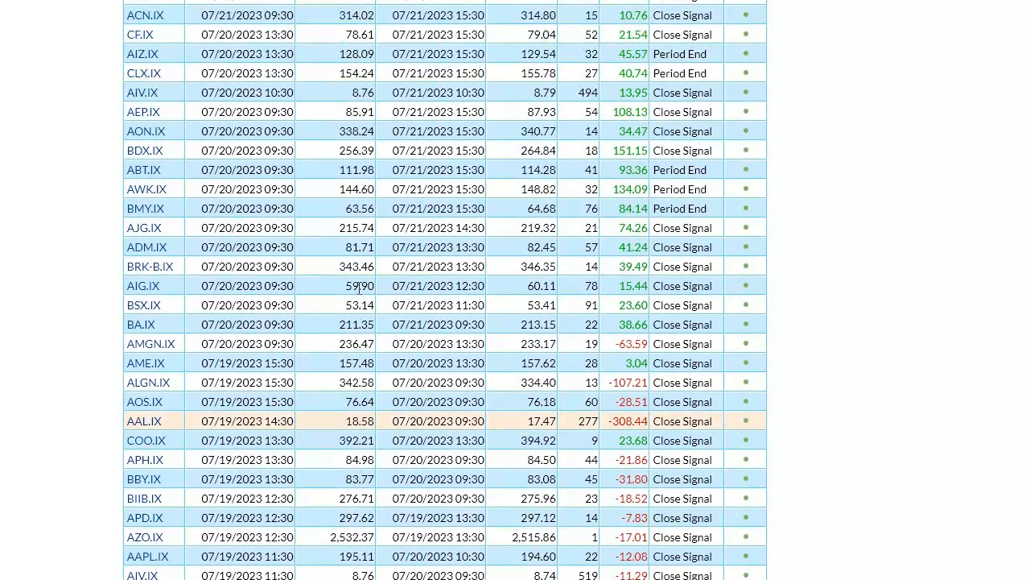
{"action": "scroll", "coordinate": [359, 290], "scroll_direction": "up", "scroll_amount": 10}
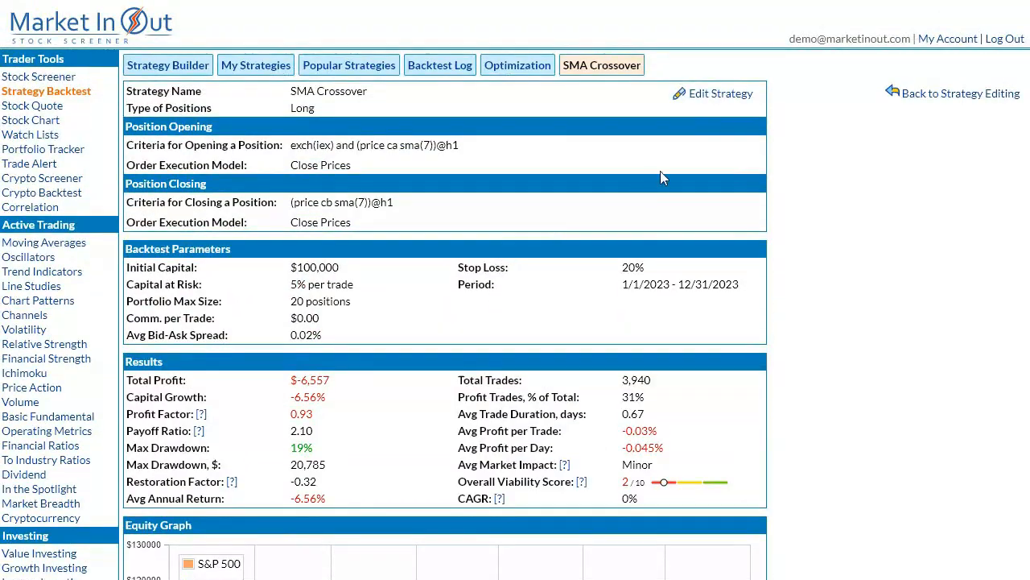
{"action": "left_click", "coordinate": [716, 95]}
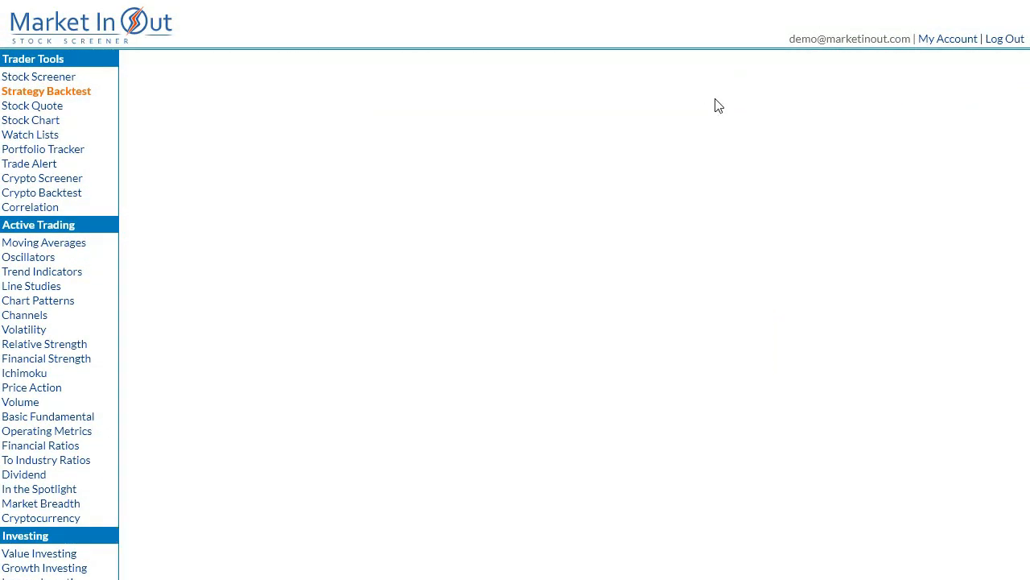
{"action": "left_click", "coordinate": [519, 232]}
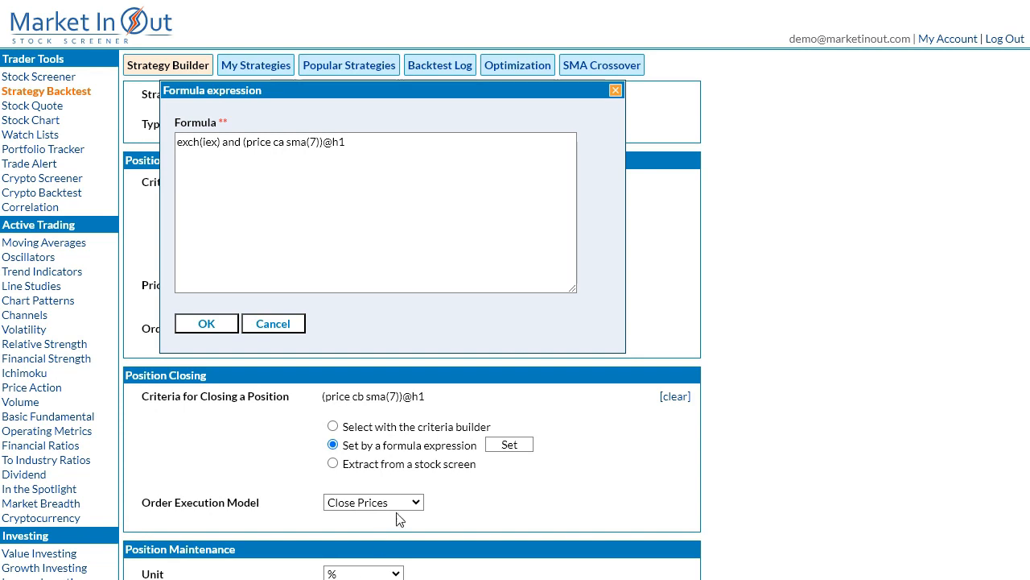
{"action": "left_click", "coordinate": [515, 177]}
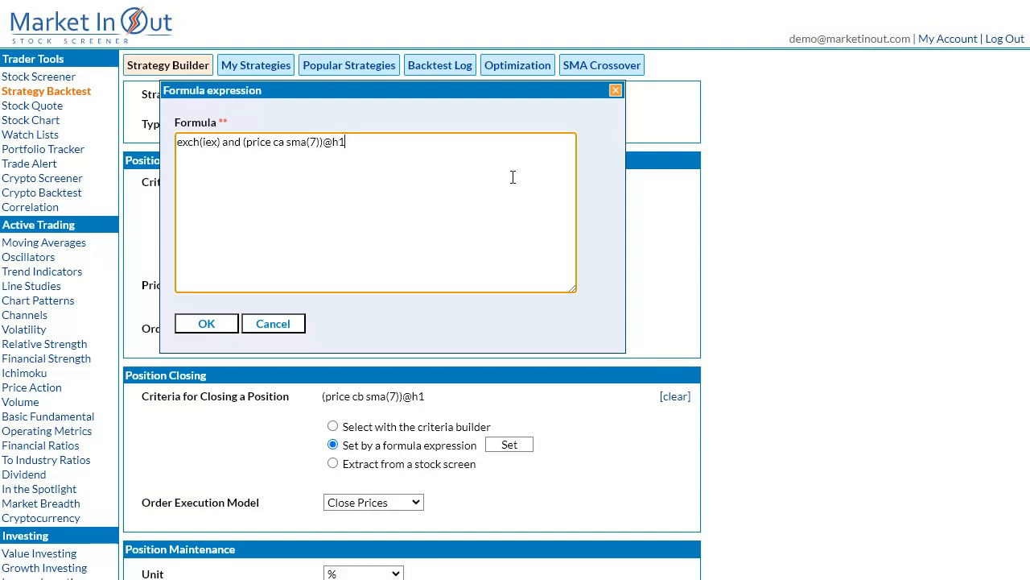
{"action": "left_click", "coordinate": [221, 143]}
{"action": "key", "text": "Return"}
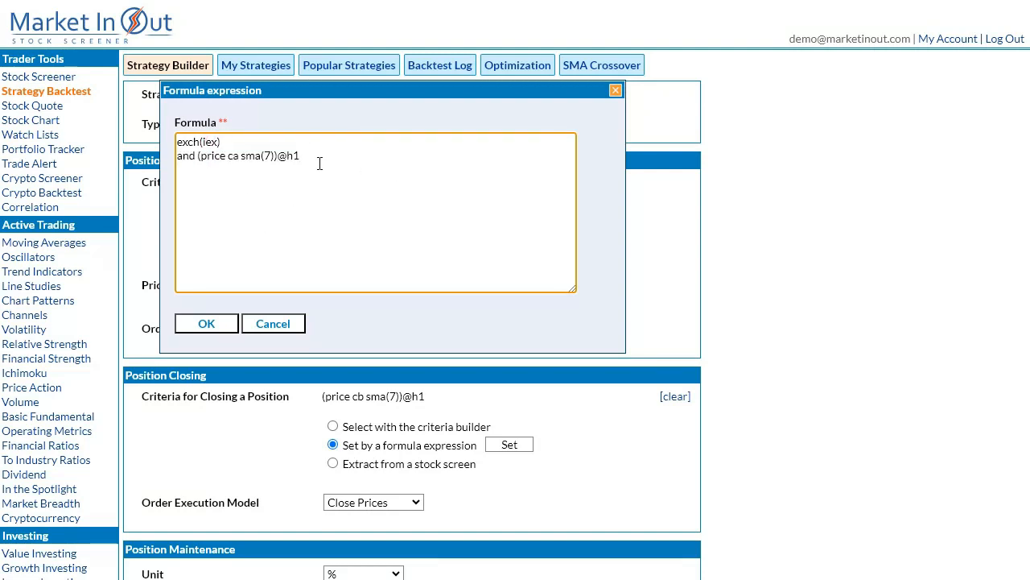
{"action": "left_click", "coordinate": [317, 160]}
{"action": "type", "text": "and hour(9)"}
{"action": "left_click", "coordinate": [218, 327]}
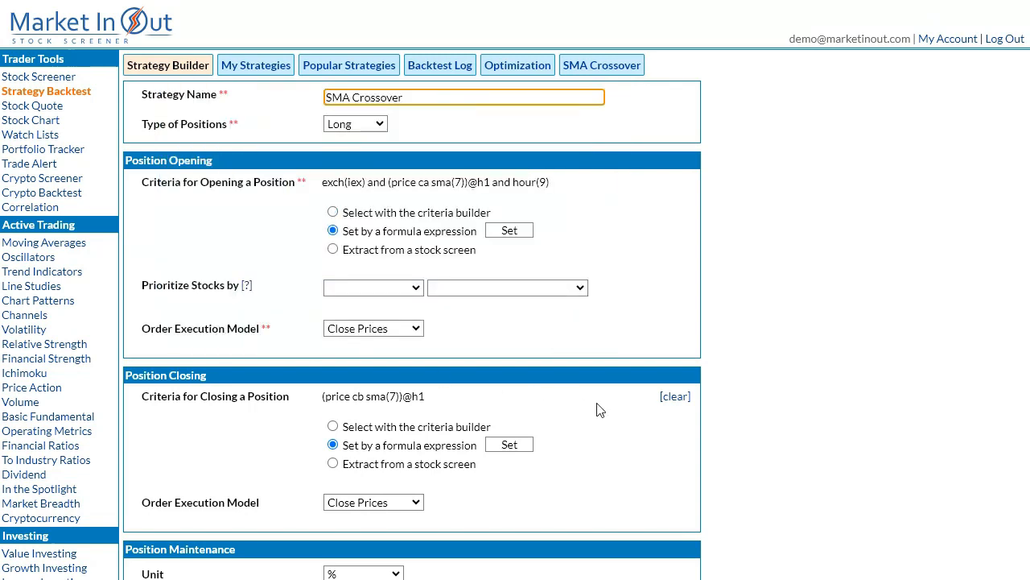
Run the backtest with the single-hour entry filter and check the results and the trades' entry times.
{"action": "scroll", "coordinate": [652, 412], "scroll_direction": "down", "scroll_amount": 5}
{"action": "scroll", "coordinate": [656, 421], "scroll_direction": "down", "scroll_amount": 2}
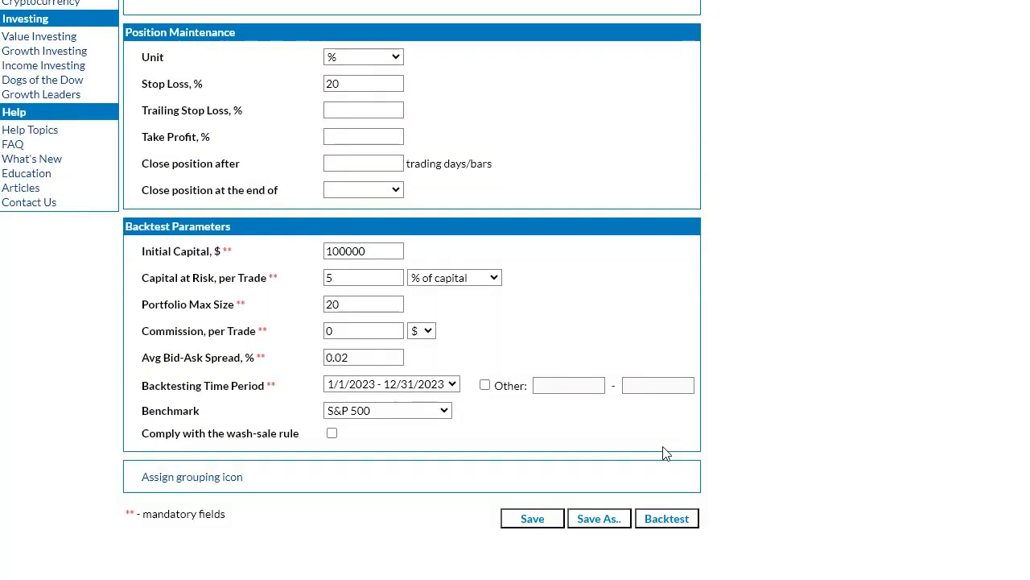
{"action": "left_click", "coordinate": [668, 519]}
{"action": "scroll", "coordinate": [659, 504], "scroll_direction": "down", "scroll_amount": 8}
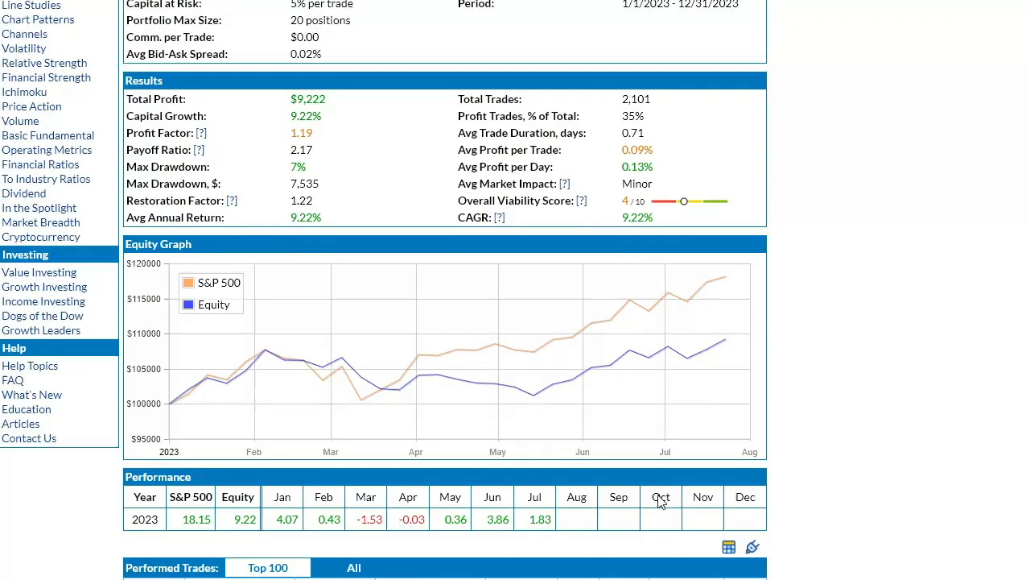
{"action": "scroll", "coordinate": [345, 437], "scroll_direction": "down", "scroll_amount": 2}
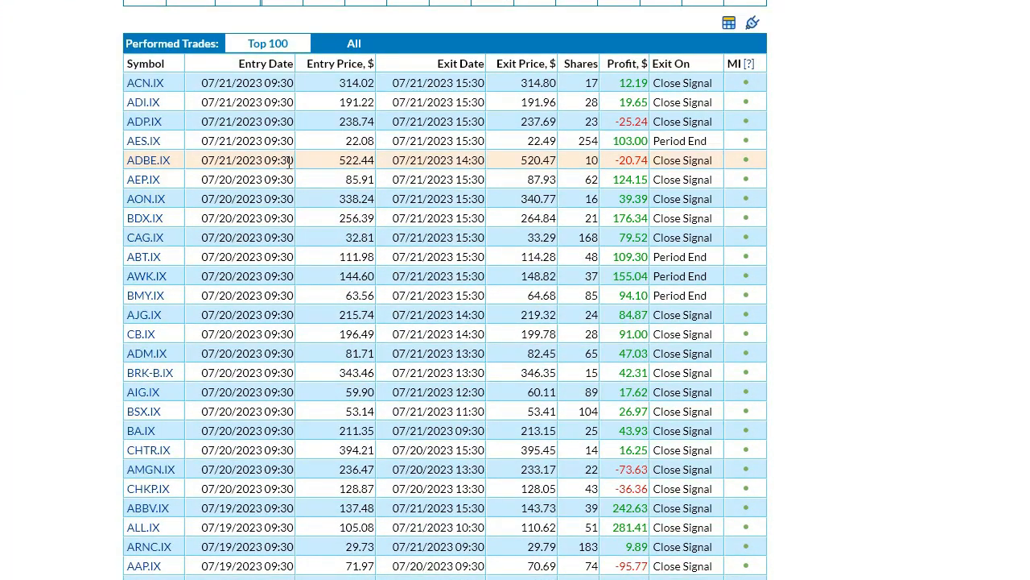
Edit the strategy and extend the hour condition in the position-opening formula to "hour(9,10,11)".
{"action": "scroll", "coordinate": [411, 95], "scroll_direction": "up", "scroll_amount": 10}
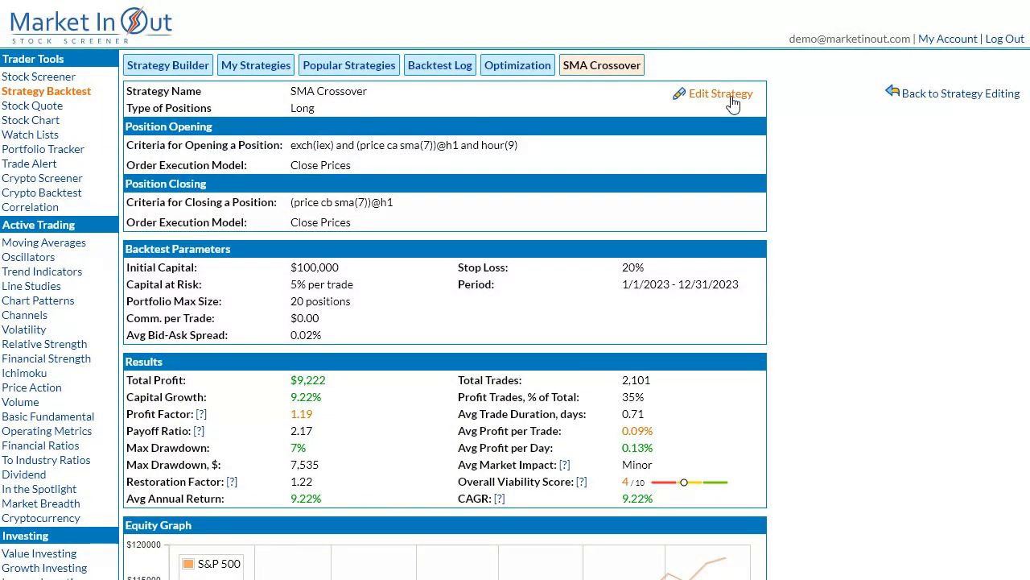
{"action": "left_click", "coordinate": [731, 103]}
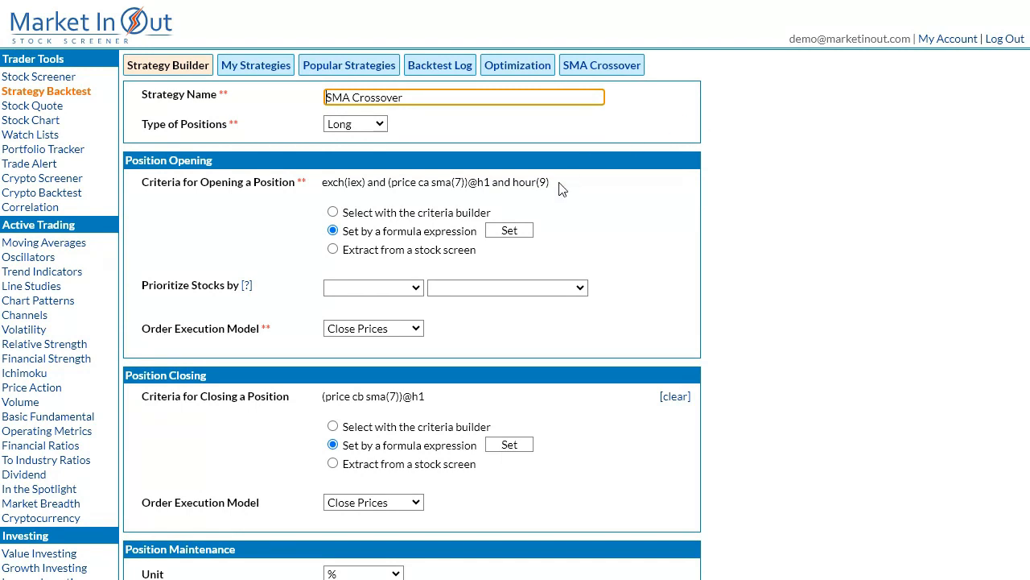
{"action": "left_click", "coordinate": [510, 231]}
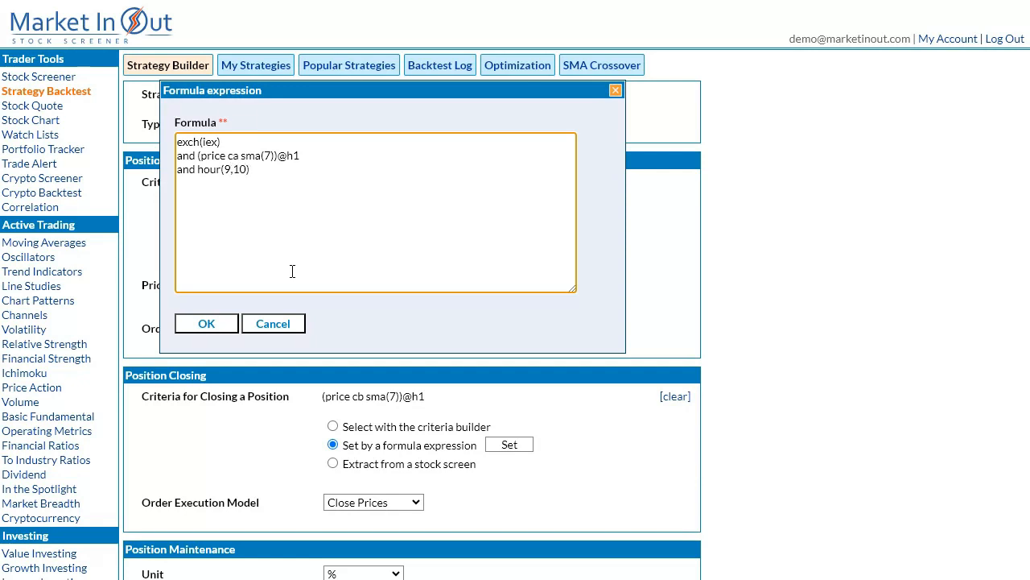
{"action": "type", "text": "11"}
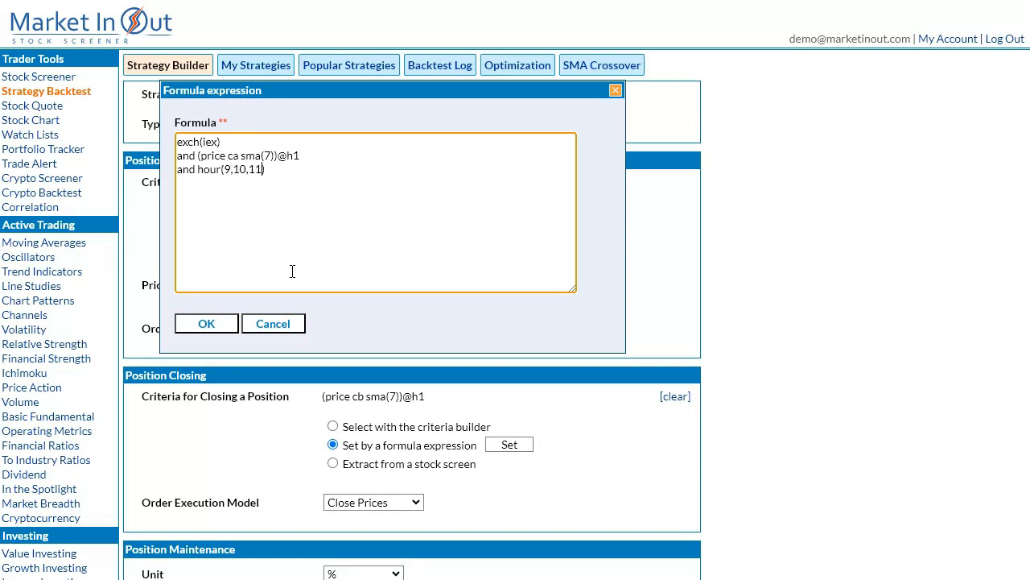
{"action": "left_click", "coordinate": [206, 323]}
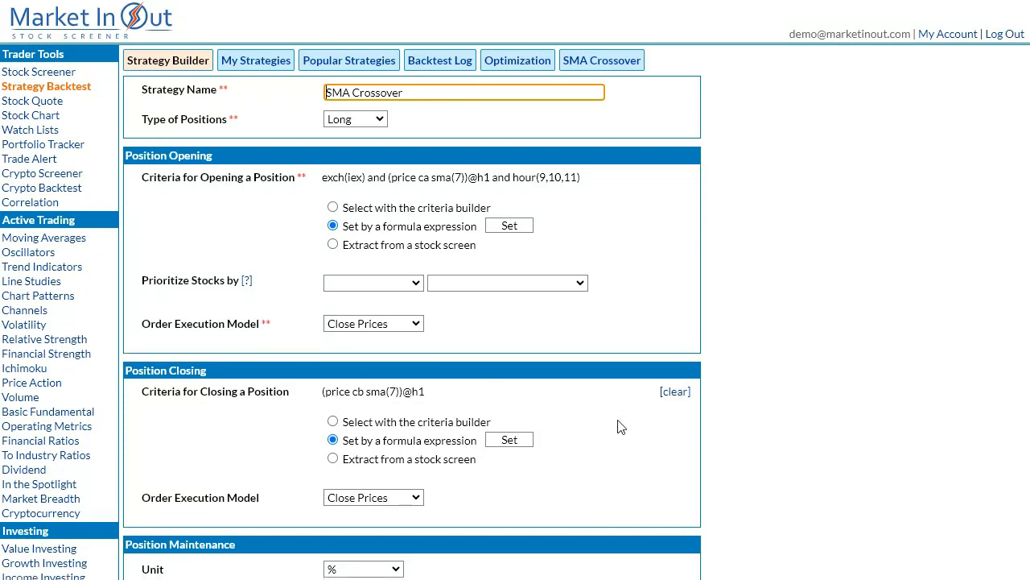
Run the backtest with the three-hour entry filter and examine the entry times in the performed trades list.
{"action": "scroll", "coordinate": [616, 426], "scroll_direction": "down", "scroll_amount": 5}
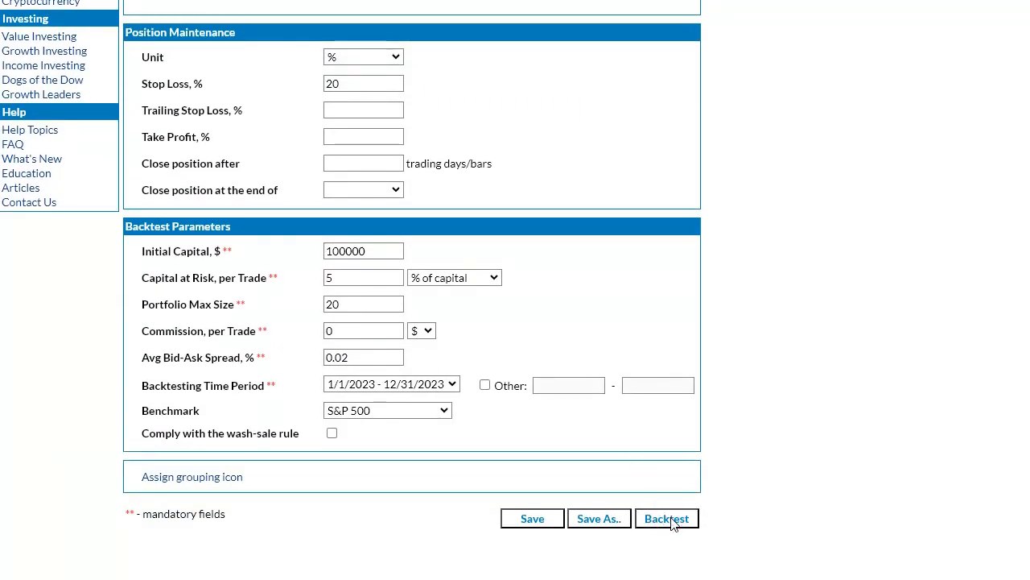
{"action": "left_click", "coordinate": [670, 519]}
{"action": "scroll", "coordinate": [567, 471], "scroll_direction": "down", "scroll_amount": 7}
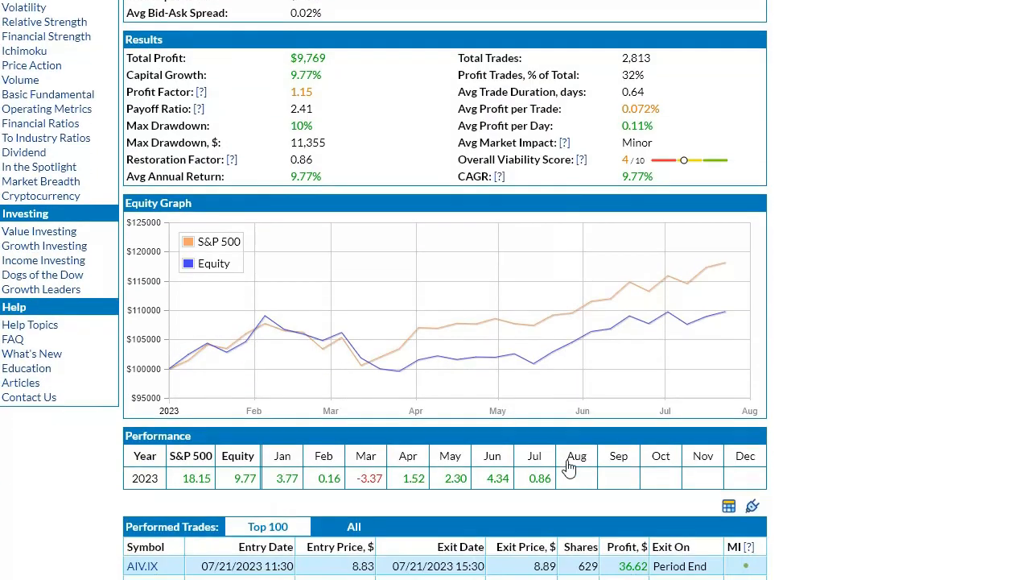
{"action": "scroll", "coordinate": [566, 471], "scroll_direction": "down", "scroll_amount": 2}
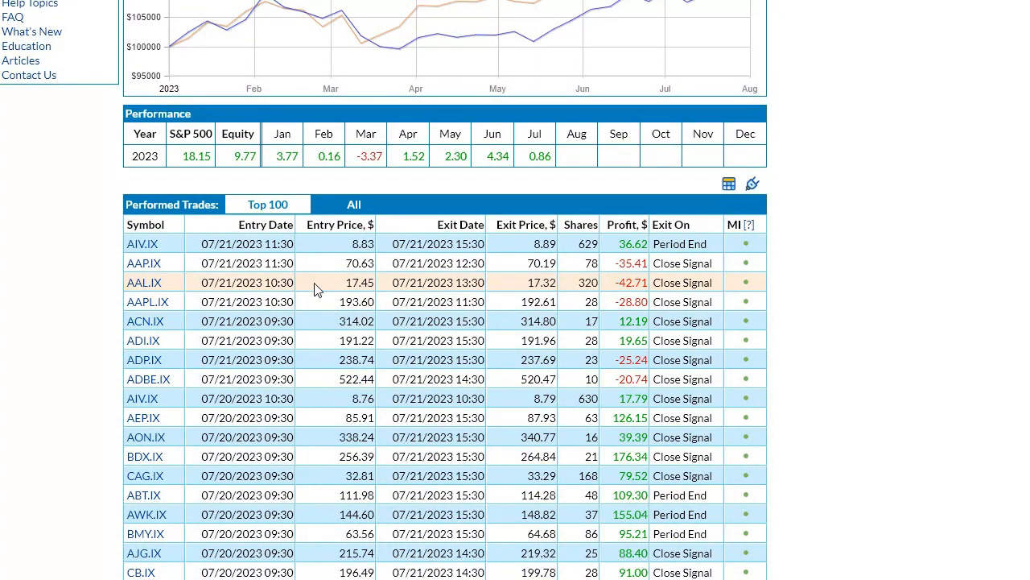
{"action": "scroll", "coordinate": [289, 306], "scroll_direction": "down", "scroll_amount": 3}
{"action": "scroll", "coordinate": [285, 314], "scroll_direction": "down", "scroll_amount": 2}
{"action": "scroll", "coordinate": [281, 366], "scroll_direction": "down", "scroll_amount": 3}
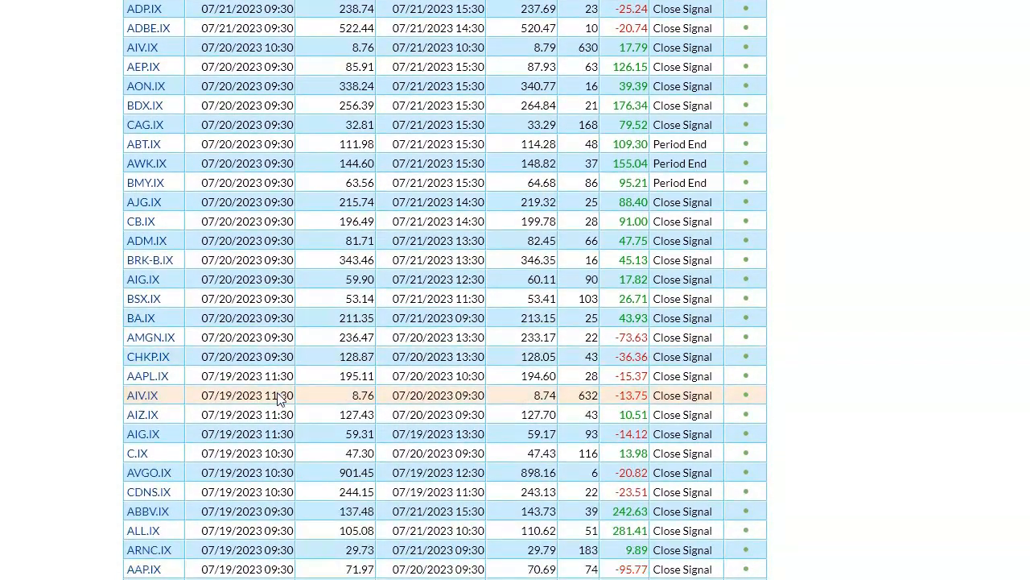
{"action": "scroll", "coordinate": [269, 428], "scroll_direction": "down", "scroll_amount": 8}
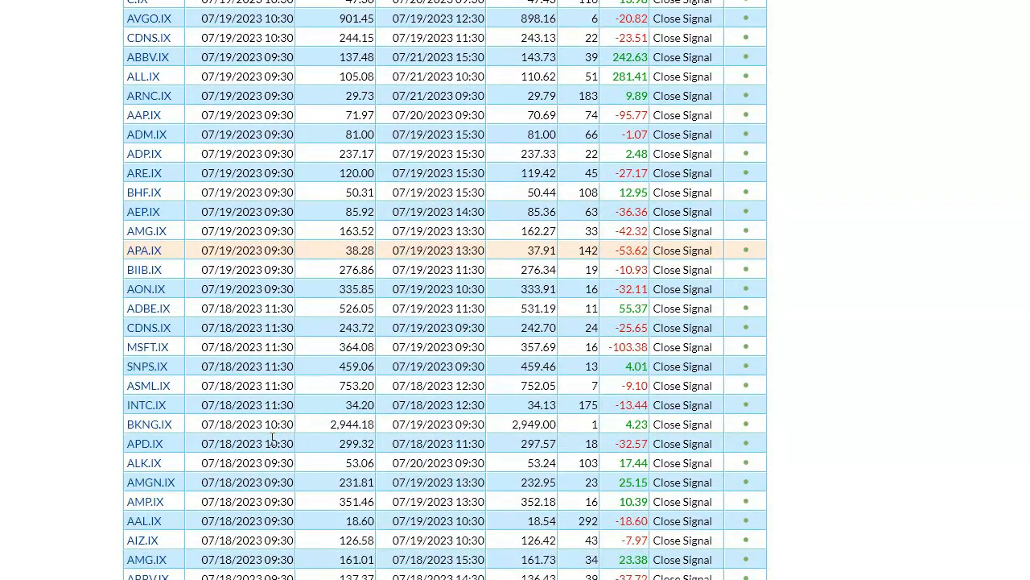
{"action": "scroll", "coordinate": [274, 438], "scroll_direction": "down", "scroll_amount": 2}
{"action": "scroll", "coordinate": [278, 436], "scroll_direction": "up", "scroll_amount": 20}
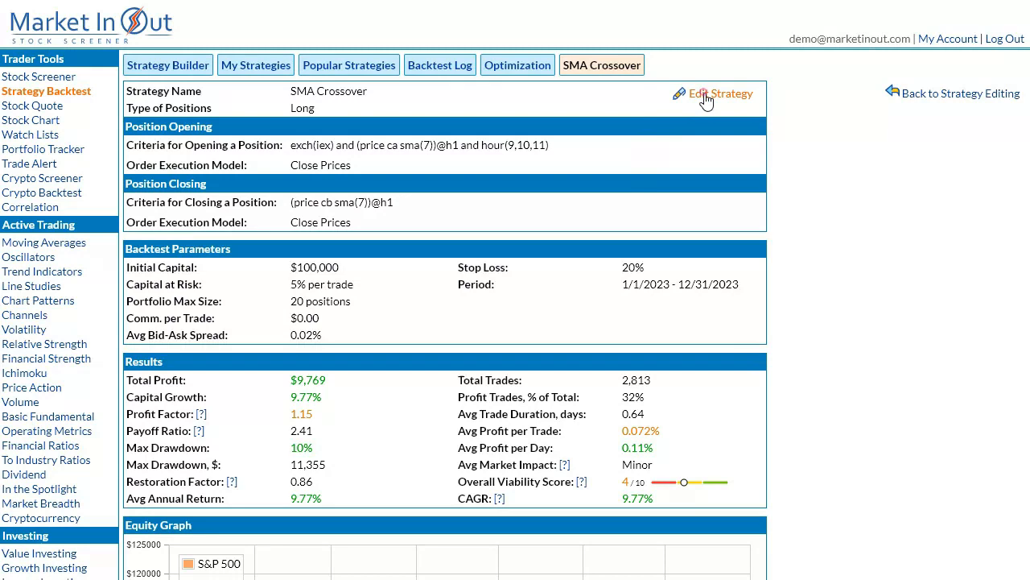
{"action": "left_click", "coordinate": [701, 90]}
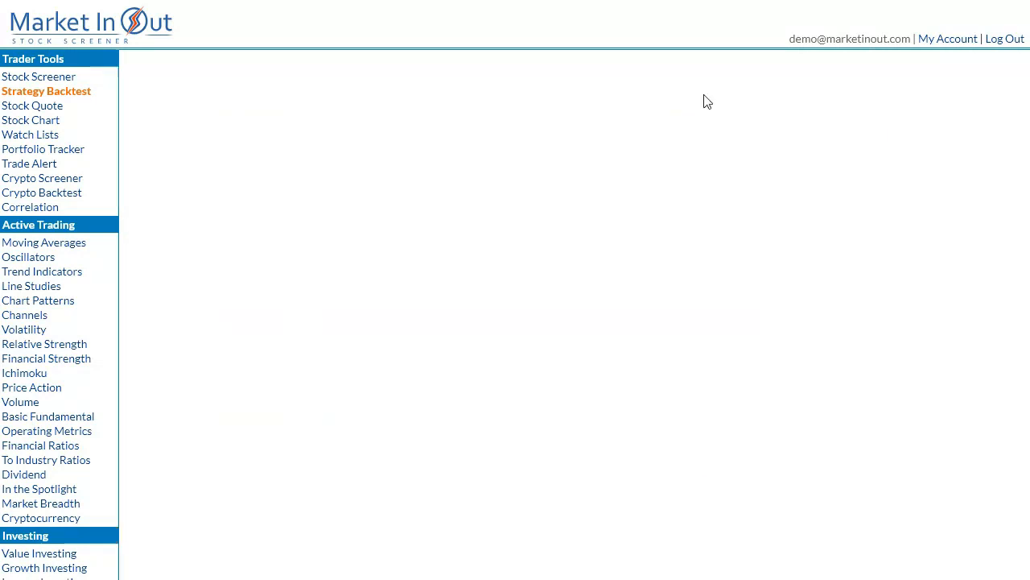
{"action": "left_click", "coordinate": [509, 231]}
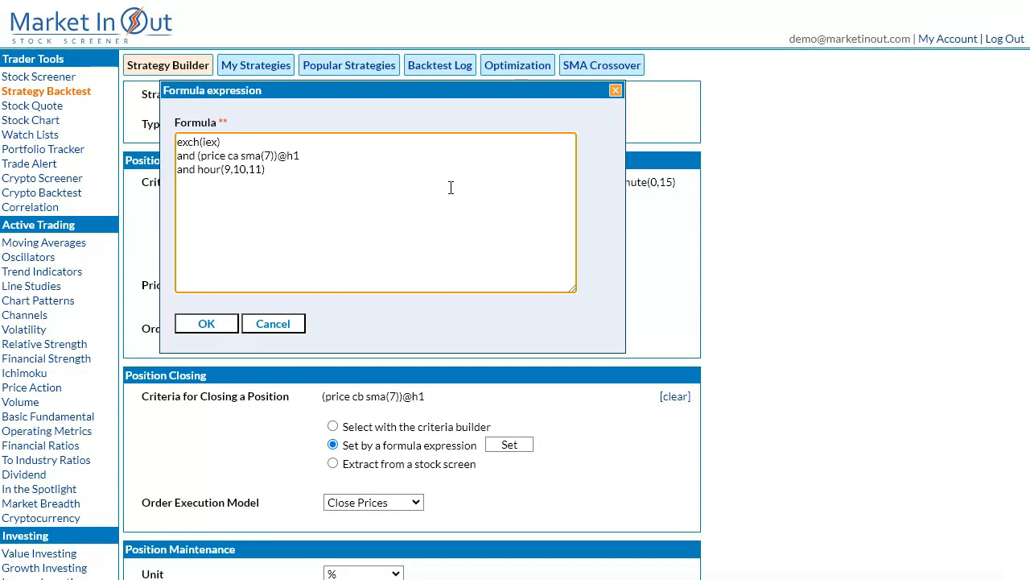
{"action": "left_click", "coordinate": [377, 159]}
{"action": "type", "text": "m15"}
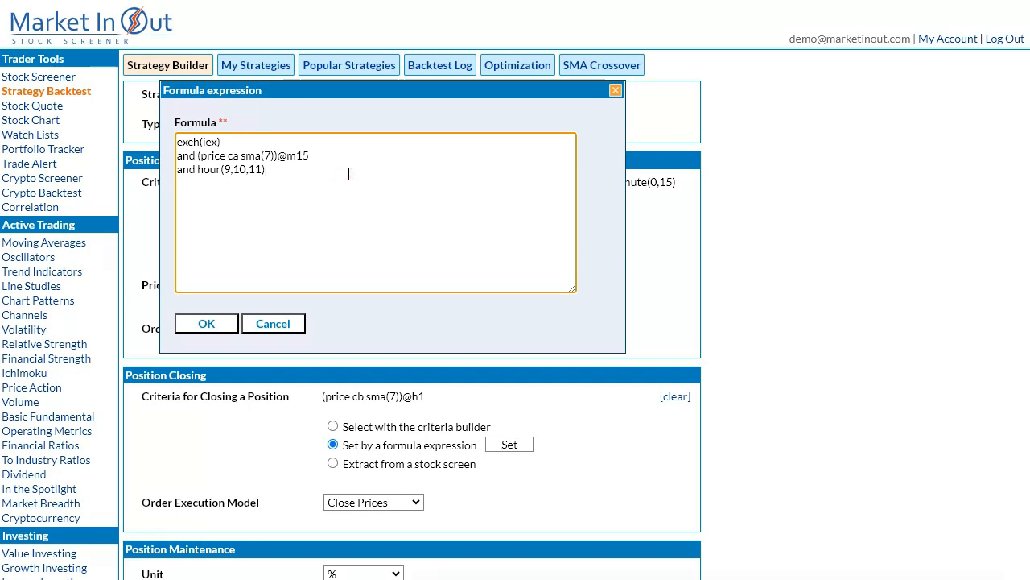
{"action": "type", "text": "inu"}
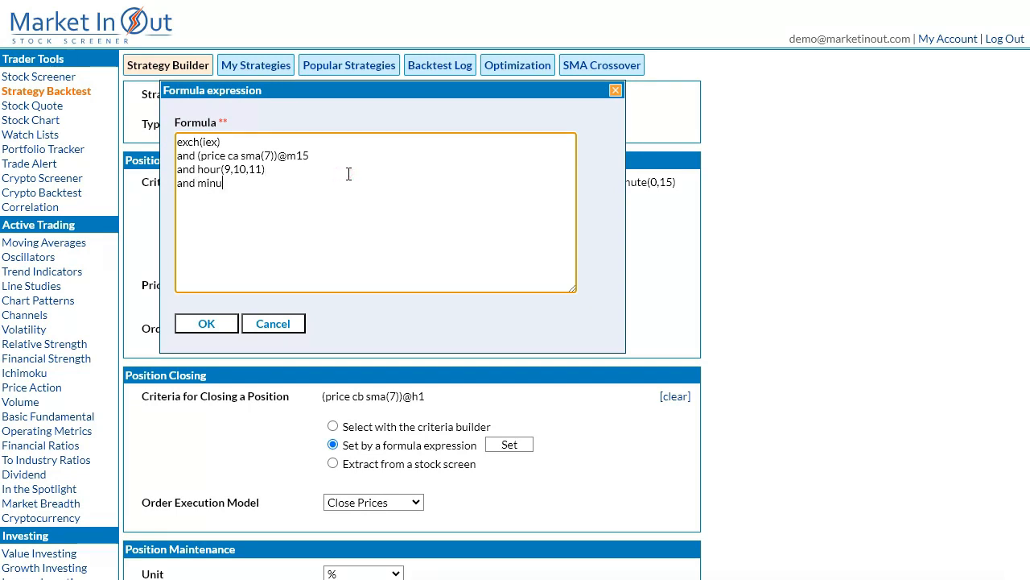
{"action": "type", "text": "te(0,15"}
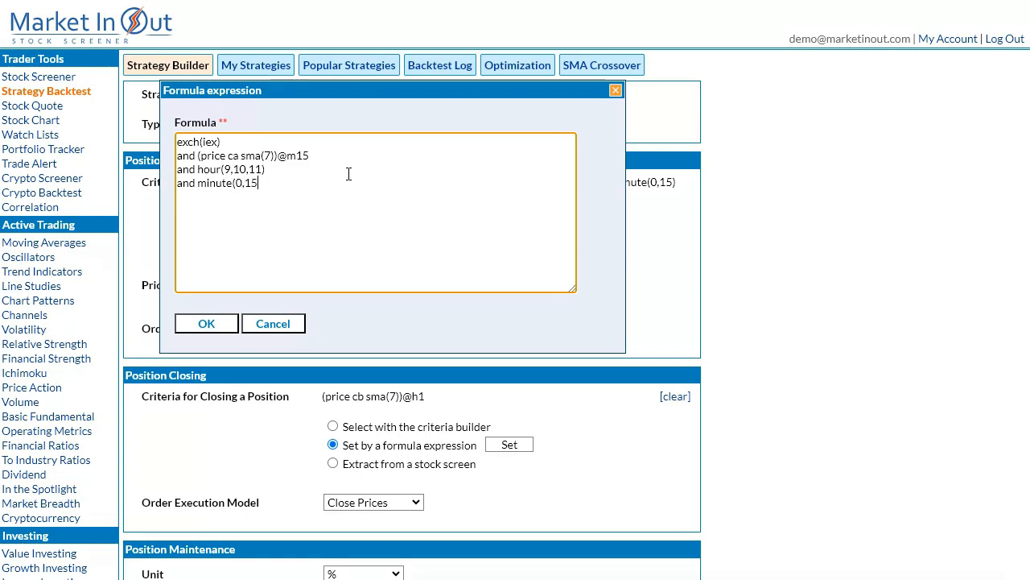
{"action": "left_click", "coordinate": [210, 323]}
Run the backtest with the 15-minute entry criteria and review the results and the trades' entry times.
{"action": "scroll", "coordinate": [674, 265], "scroll_direction": "down", "scroll_amount": 6}
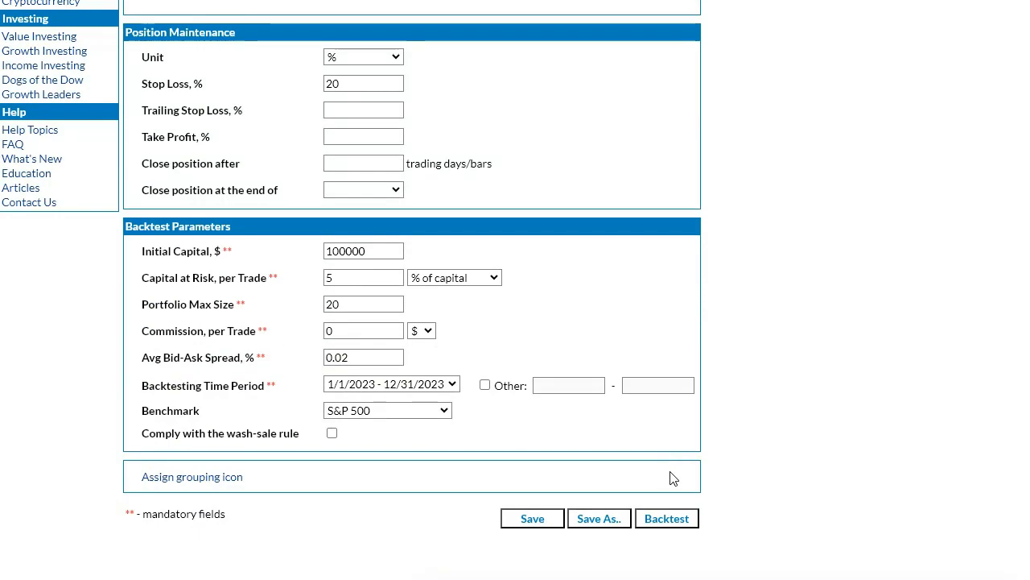
{"action": "left_click", "coordinate": [658, 521]}
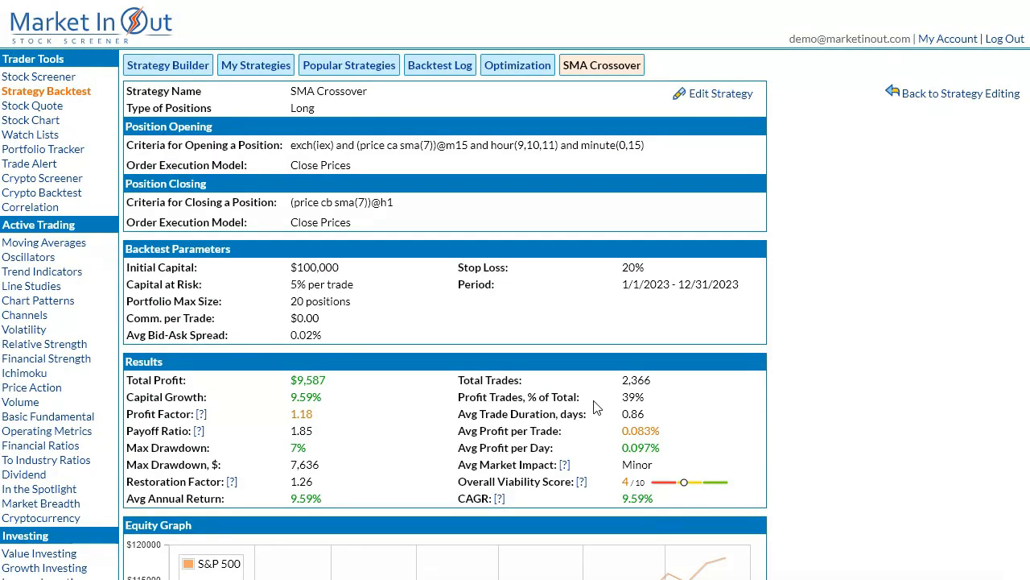
{"action": "scroll", "coordinate": [597, 408], "scroll_direction": "down", "scroll_amount": 10}
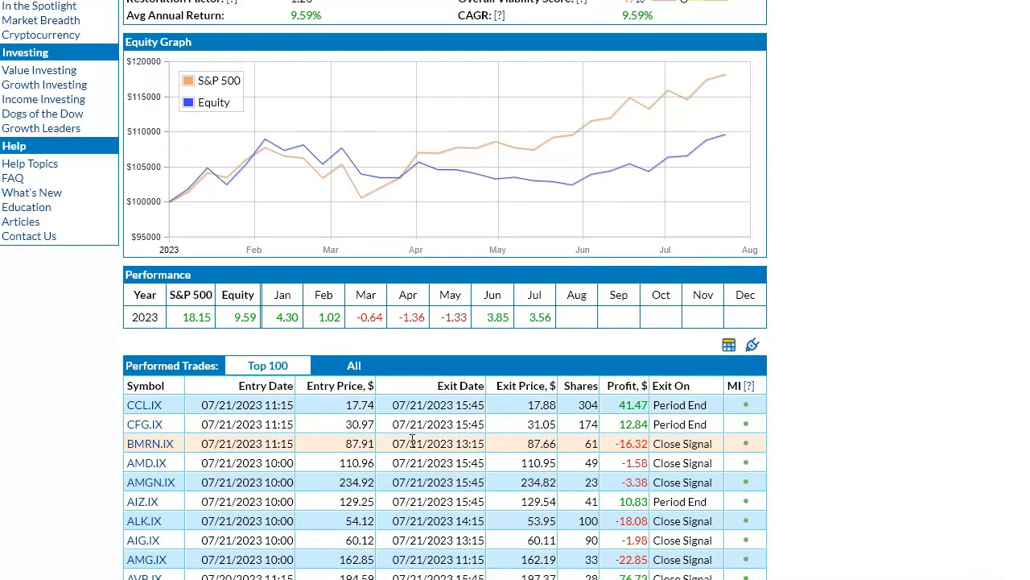
{"action": "scroll", "coordinate": [274, 459], "scroll_direction": "down", "scroll_amount": 2}
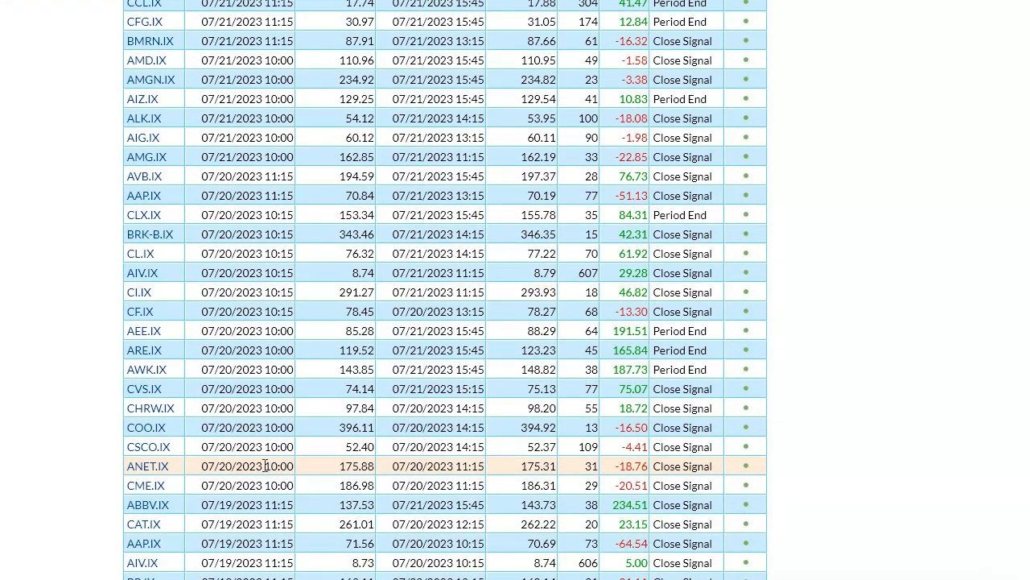
Examine the entry times further through the performed trades list and return to the strategy summary.
{"action": "scroll", "coordinate": [266, 465], "scroll_direction": "down", "scroll_amount": 8}
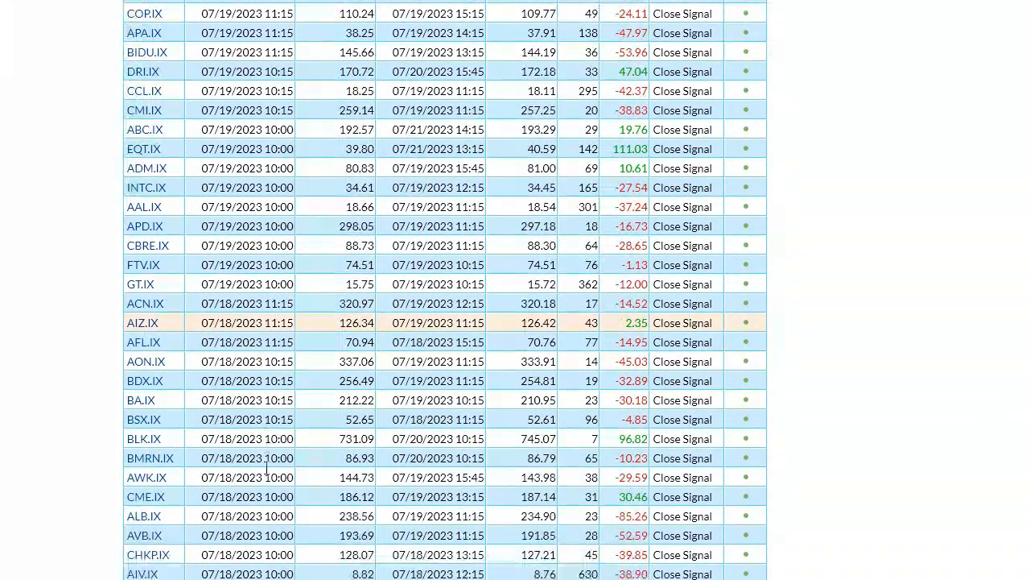
{"action": "scroll", "coordinate": [267, 467], "scroll_direction": "down", "scroll_amount": 1}
{"action": "scroll", "coordinate": [268, 475], "scroll_direction": "up", "scroll_amount": 9}
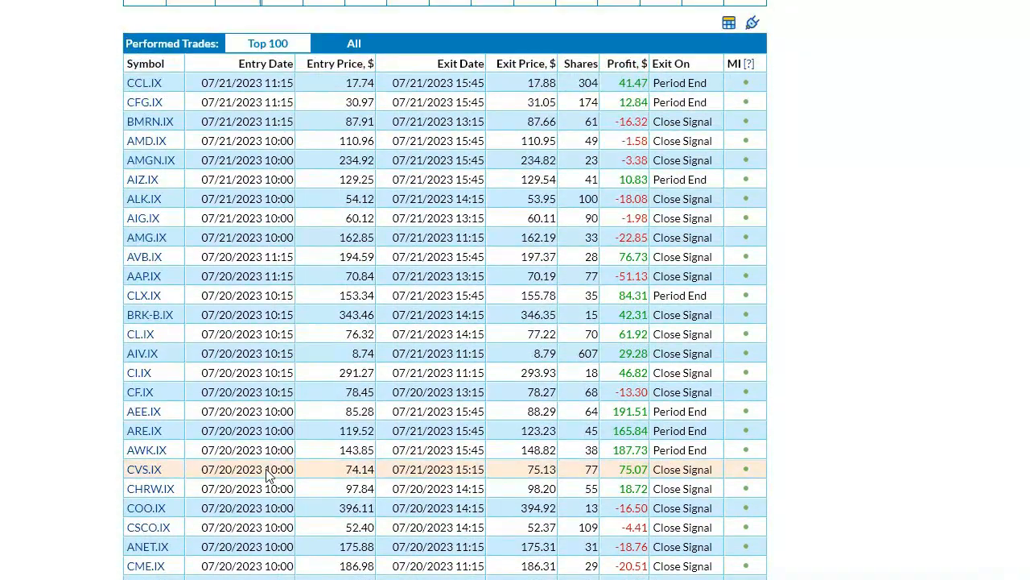
{"action": "scroll", "coordinate": [268, 469], "scroll_direction": "up", "scroll_amount": 10}
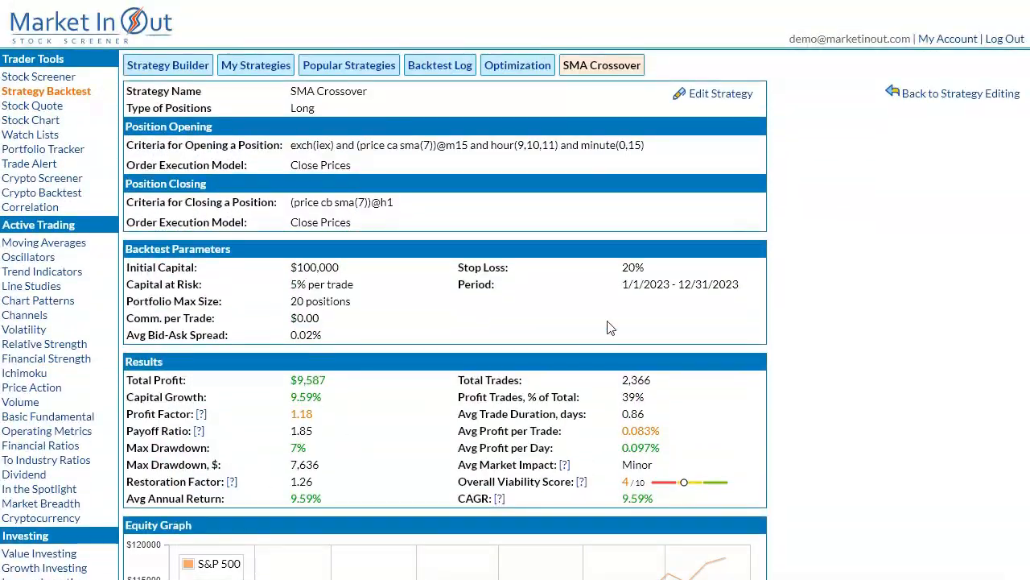
{"action": "left_click", "coordinate": [719, 93]}
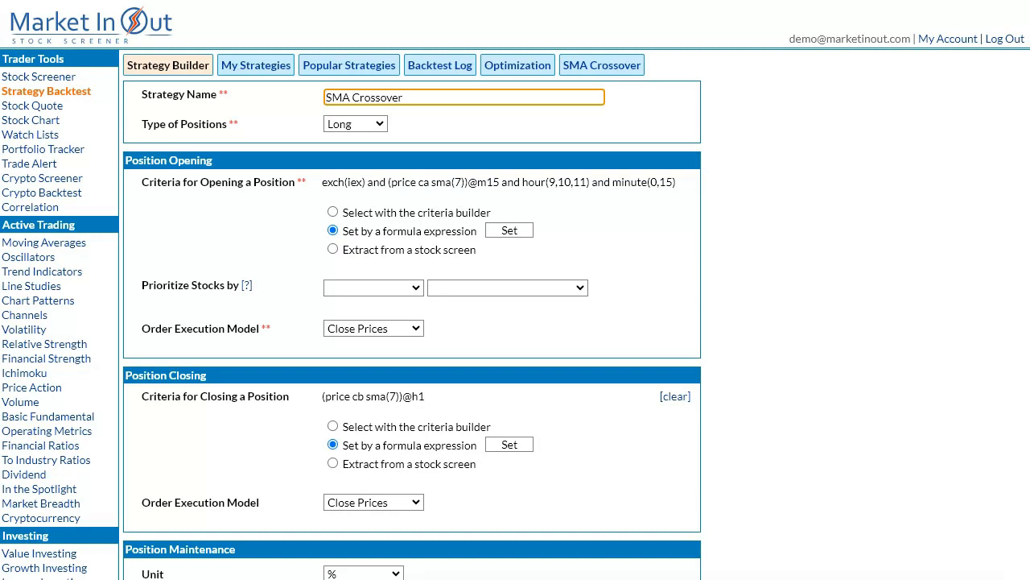
{"action": "left_click", "coordinate": [510, 232]}
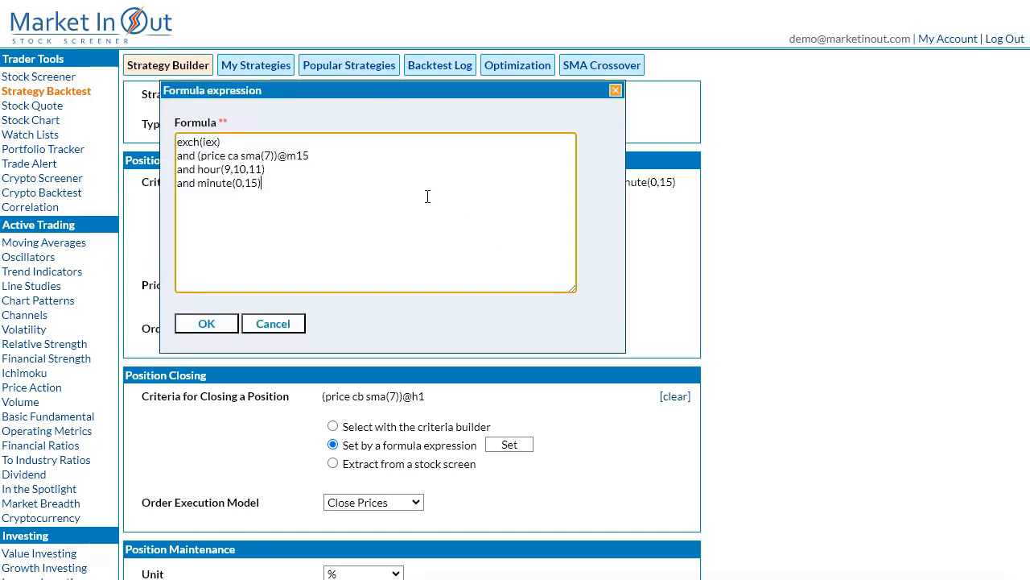
{"action": "left_click", "coordinate": [357, 155]}
{"action": "key", "text": "Return"}
{"action": "type", "text": "and (sma("}
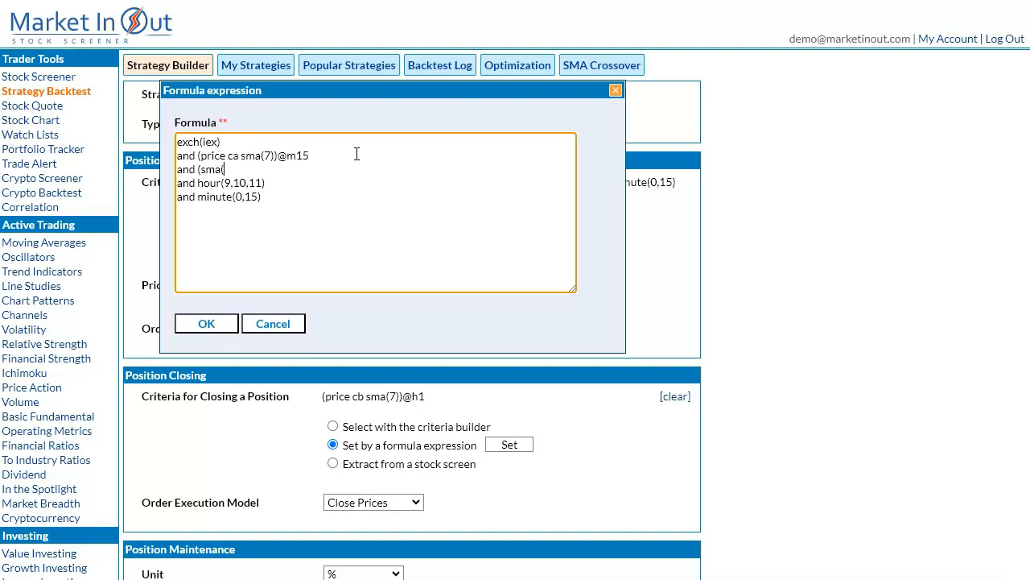
{"action": "type", "text": "7) > sma(50))@h1"}
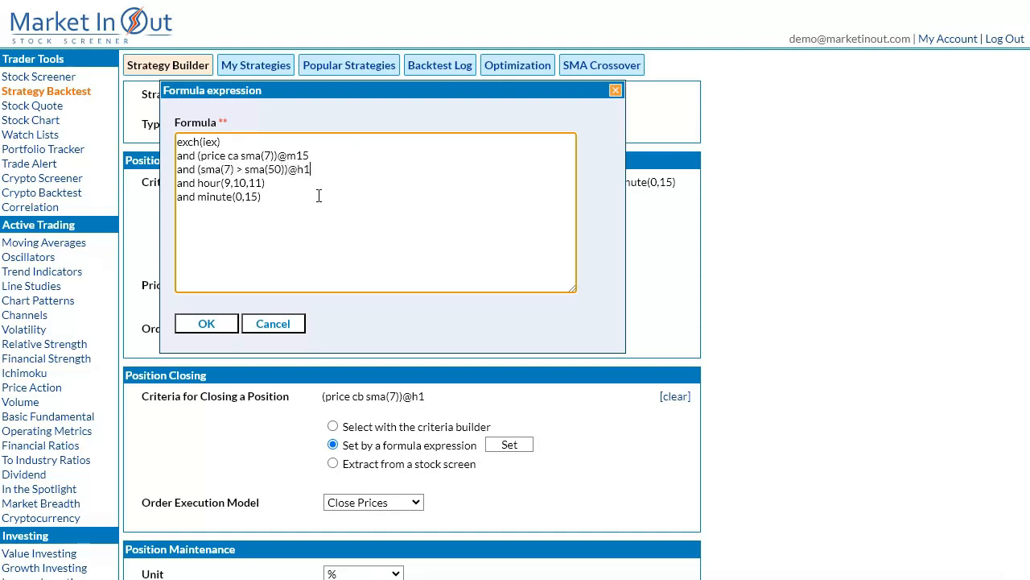
{"action": "left_click", "coordinate": [217, 322]}
Run the backtest with the combined 15-minute and hourly criteria and review the results and performed trades.
{"action": "scroll", "coordinate": [564, 375], "scroll_direction": "down", "scroll_amount": 7}
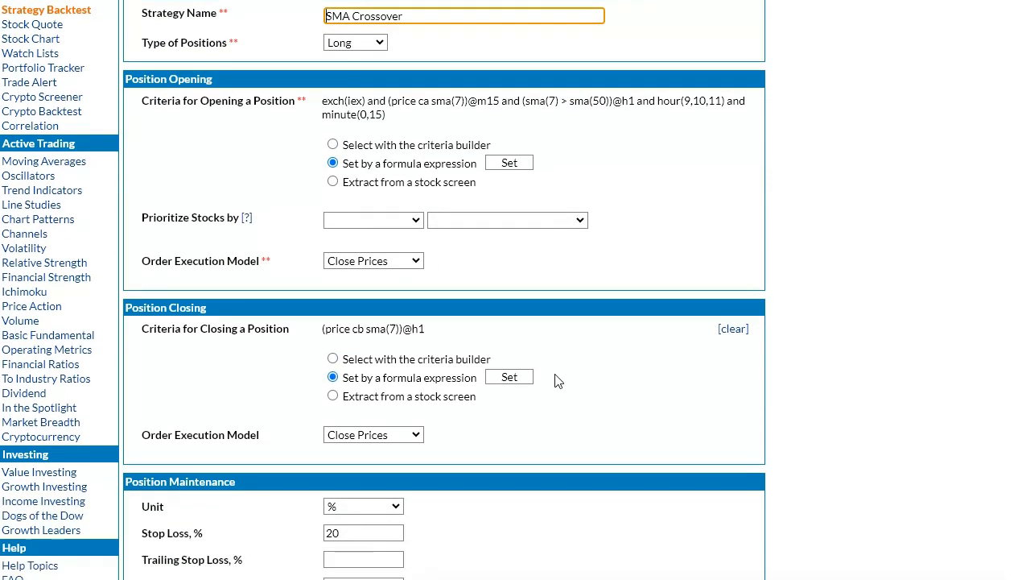
{"action": "left_click", "coordinate": [729, 518]}
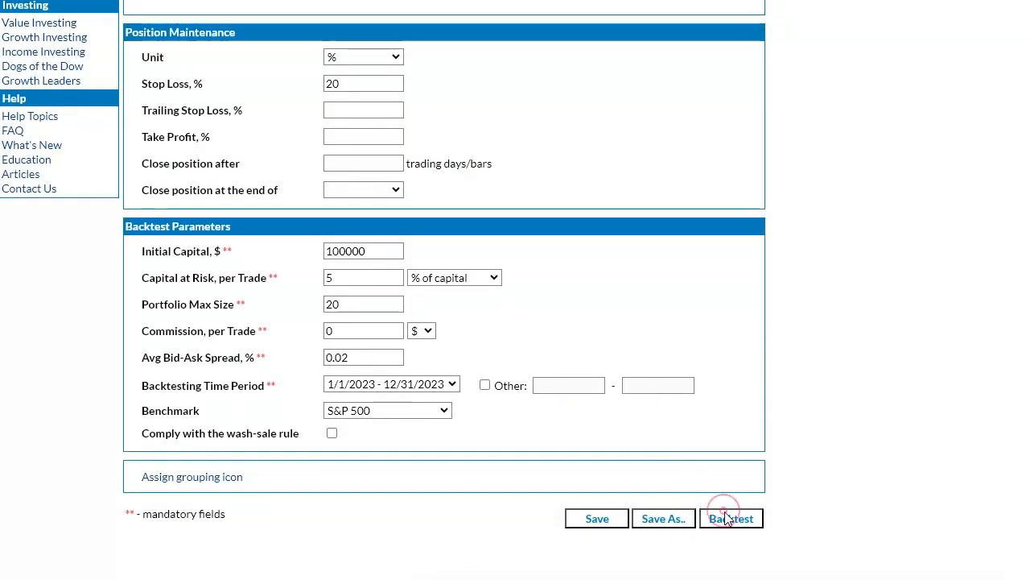
{"action": "scroll", "coordinate": [795, 346], "scroll_direction": "down", "scroll_amount": 10}
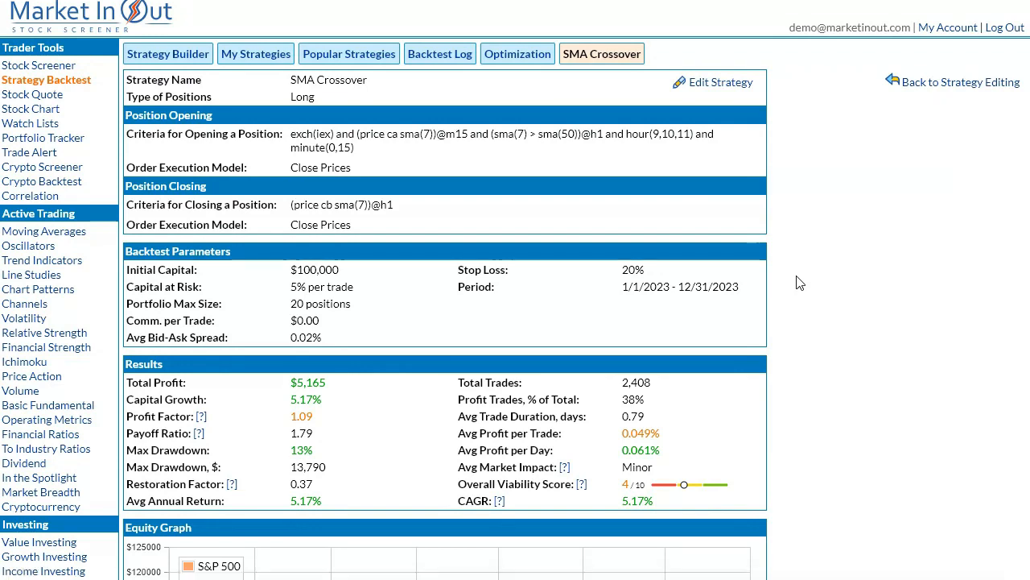
{"action": "scroll", "coordinate": [252, 320], "scroll_direction": "down", "scroll_amount": 3}
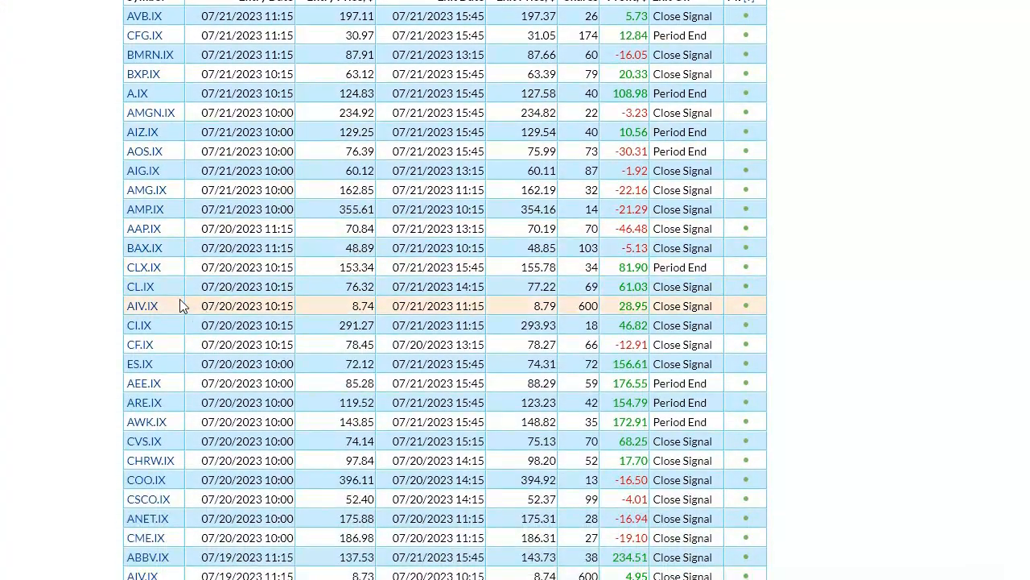
View the AIG.IX trade's chart in the H1 and M15 periods, then close it and return to the strategy summary.
{"action": "left_click", "coordinate": [142, 172]}
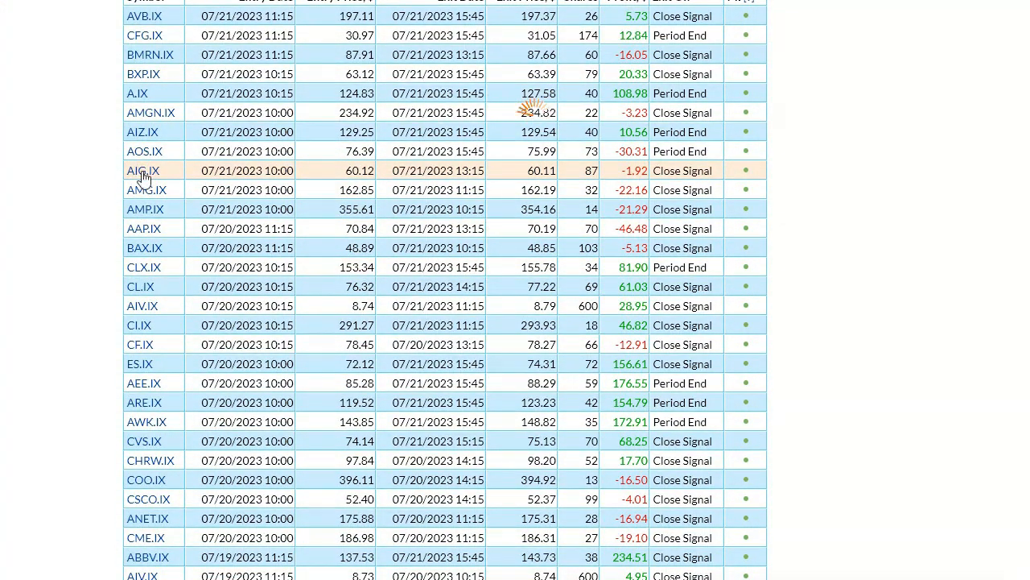
{"action": "left_click_drag", "start_coordinate": [314, 108], "coordinate": [197, 28]}
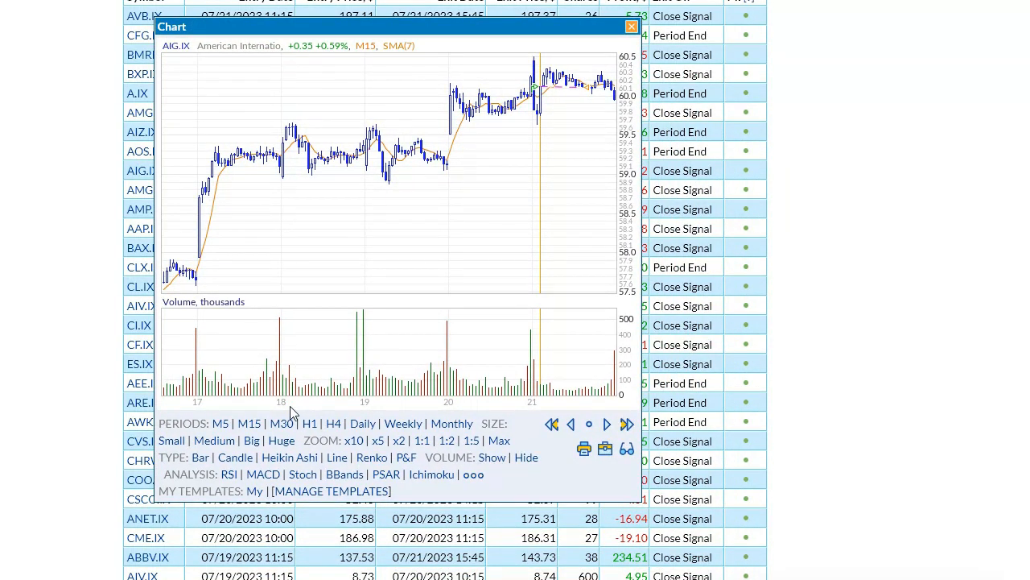
{"action": "left_click", "coordinate": [308, 425]}
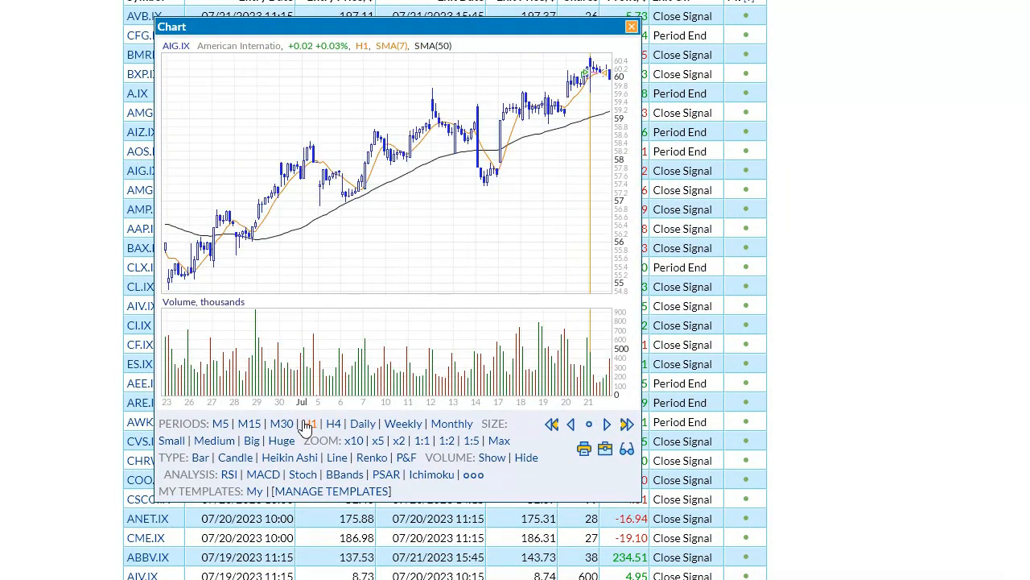
{"action": "left_click", "coordinate": [250, 425]}
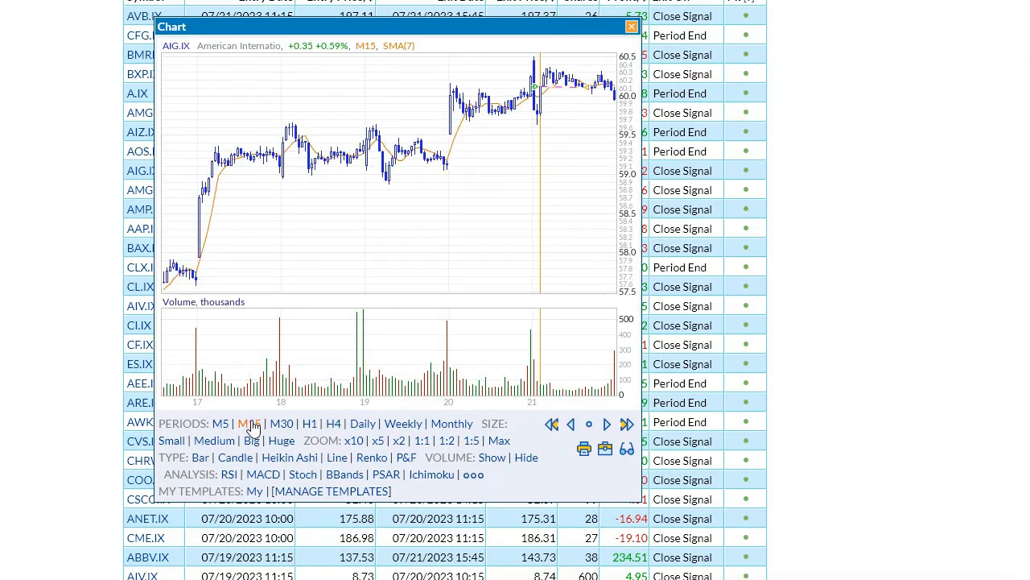
{"action": "left_click", "coordinate": [381, 235]}
{"action": "scroll", "coordinate": [610, 187], "scroll_direction": "up", "scroll_amount": 5}
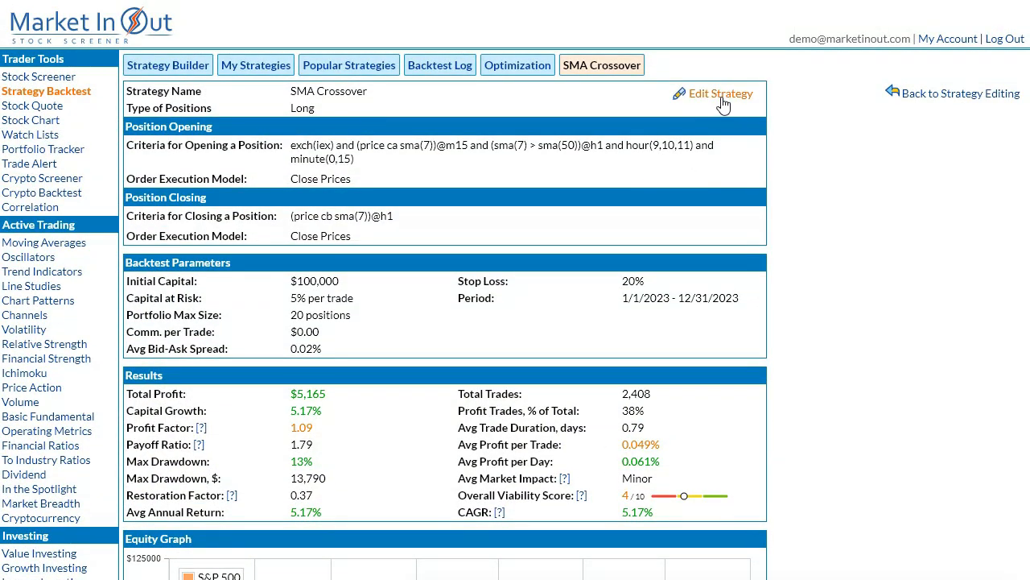
{"action": "left_click", "coordinate": [720, 95]}
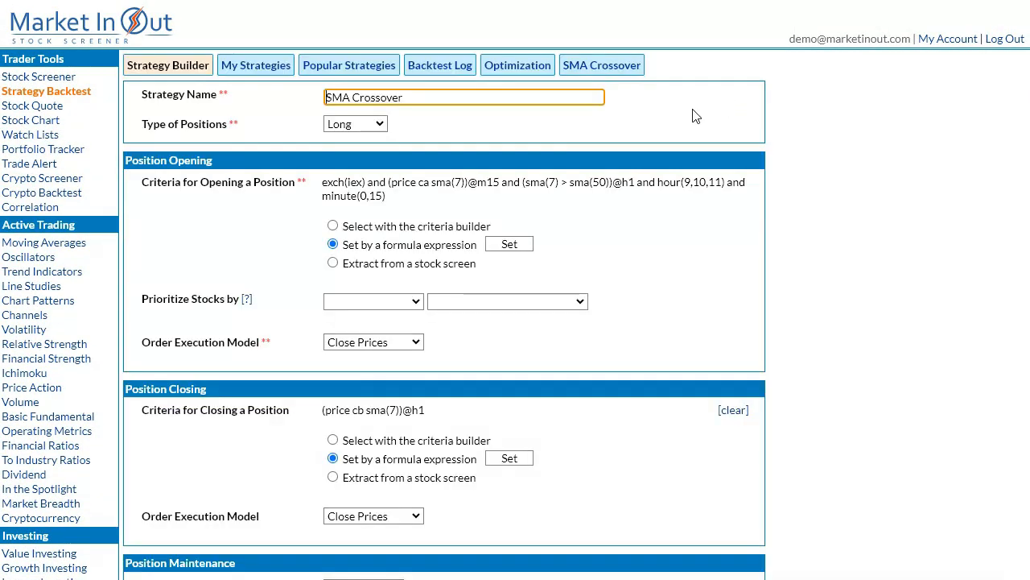
{"action": "left_click", "coordinate": [512, 245]}
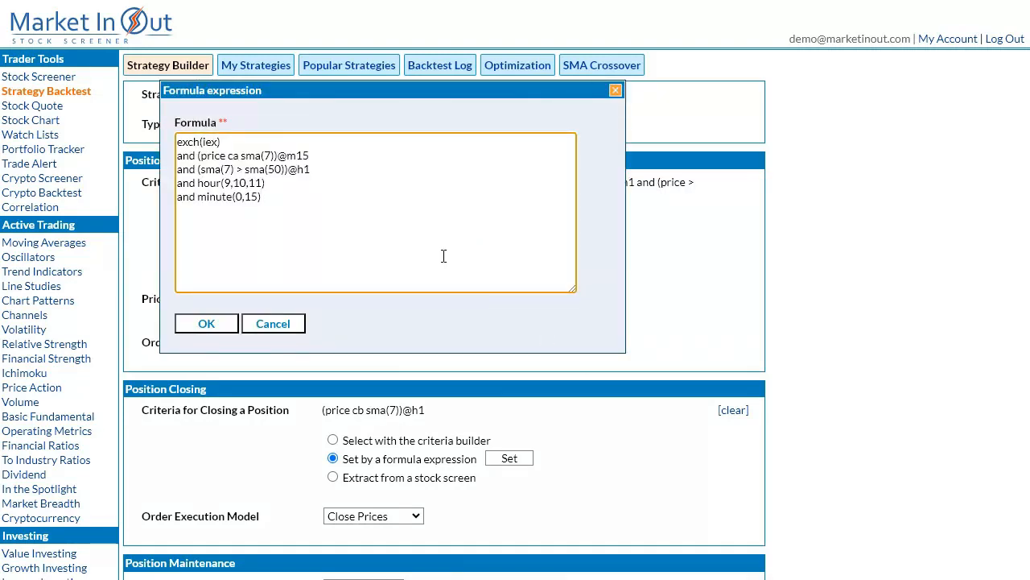
{"action": "left_click", "coordinate": [338, 154]}
{"action": "key", "text": "BackSpace"}
{"action": "key", "text": "BackSpace"}
{"action": "type", "text": "h"}
{"action": "left_click", "coordinate": [315, 195]}
{"action": "key", "text": "shift+Home"}
{"action": "key", "text": "shift+Up"}
{"action": "key", "text": "BackSpace"}
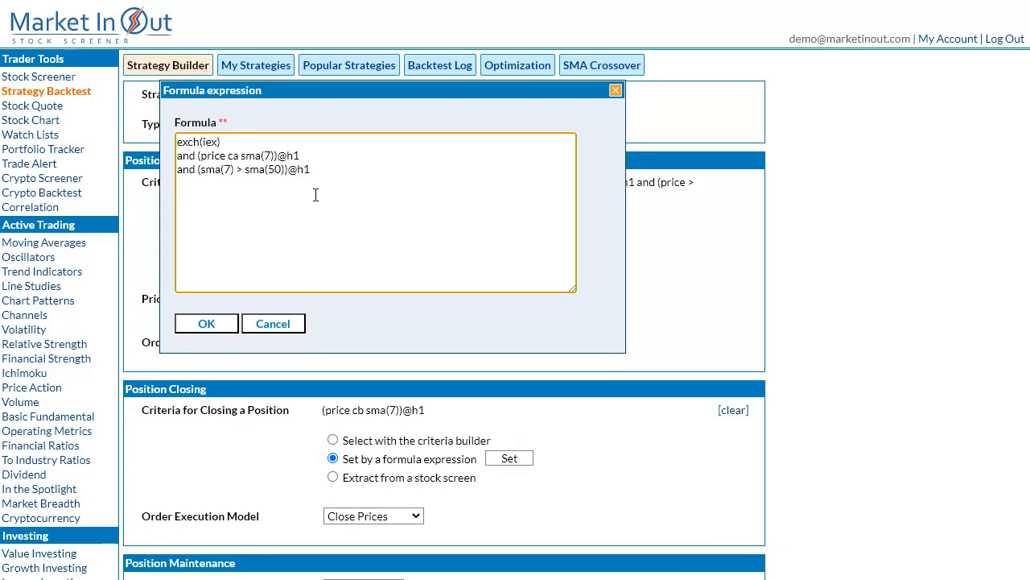
{"action": "type", "text": "nd"}
{"action": "type", "text": "(price > sma(50))@spy.ix"}
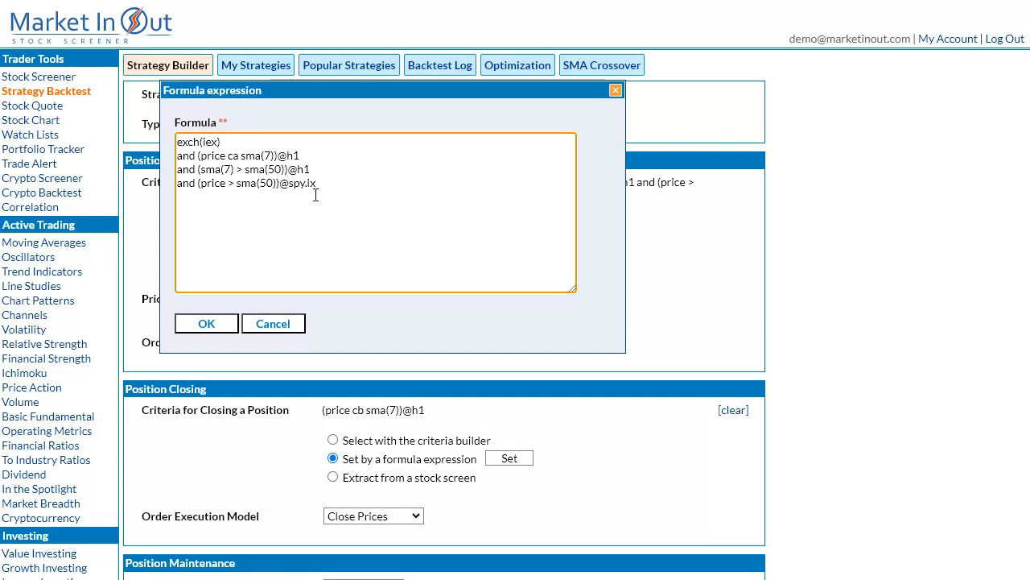
{"action": "type", "text": "@h1"}
{"action": "left_click", "coordinate": [214, 329]}
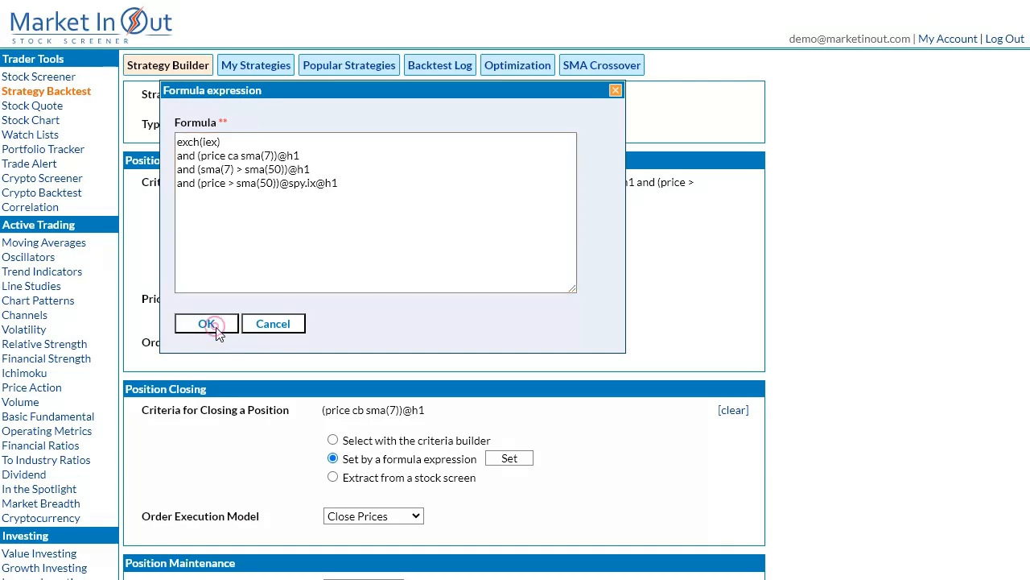
Run the backtest with the hourly SPY.IX market filter and review the results and performed trades.
{"action": "scroll", "coordinate": [621, 453], "scroll_direction": "down", "scroll_amount": 7}
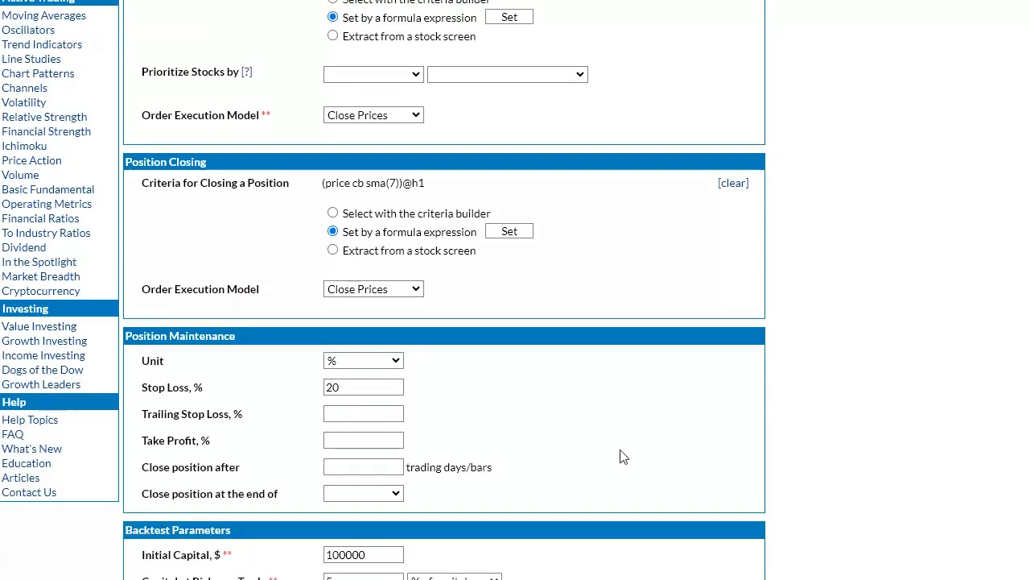
{"action": "left_click", "coordinate": [742, 519]}
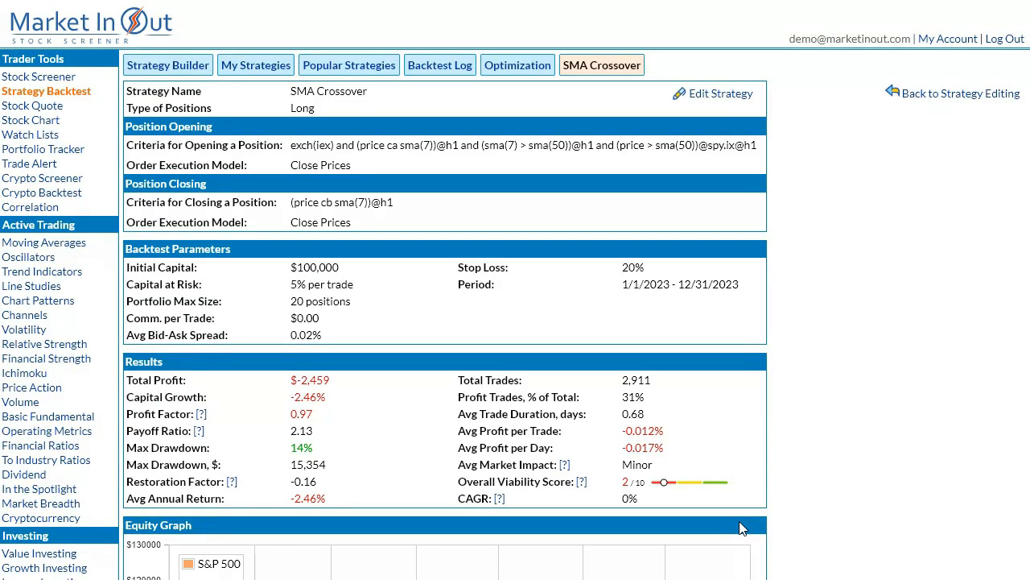
{"action": "scroll", "coordinate": [766, 453], "scroll_direction": "down", "scroll_amount": 8}
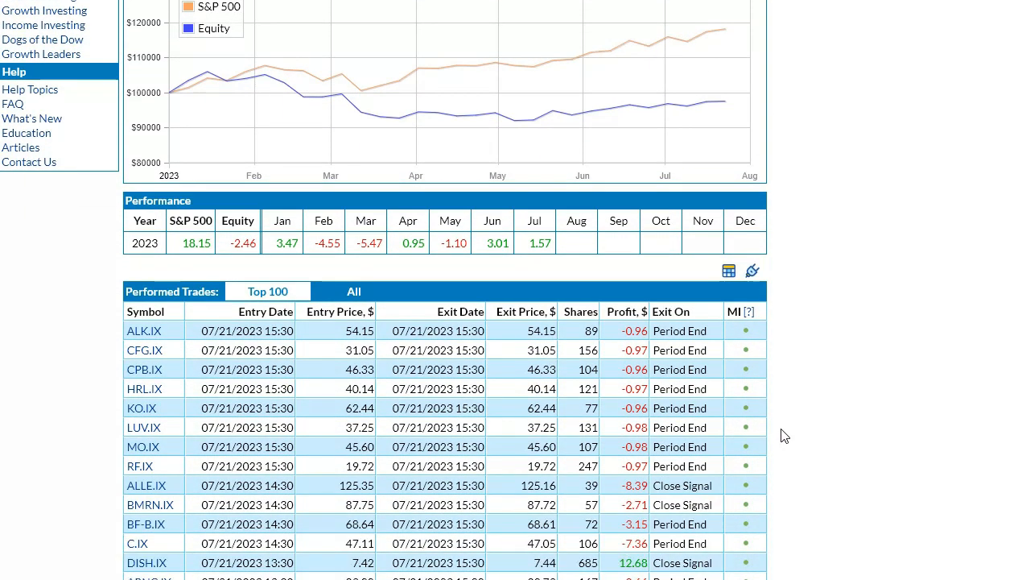
{"action": "scroll", "coordinate": [785, 436], "scroll_direction": "down", "scroll_amount": 3}
{"action": "scroll", "coordinate": [785, 435], "scroll_direction": "up", "scroll_amount": 6}
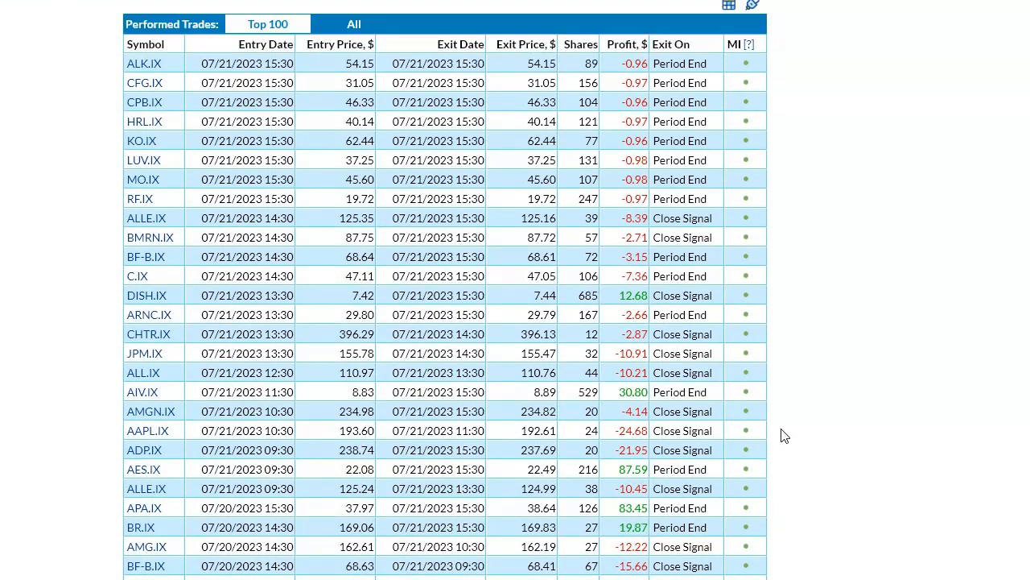
{"action": "scroll", "coordinate": [785, 436], "scroll_direction": "up", "scroll_amount": 5}
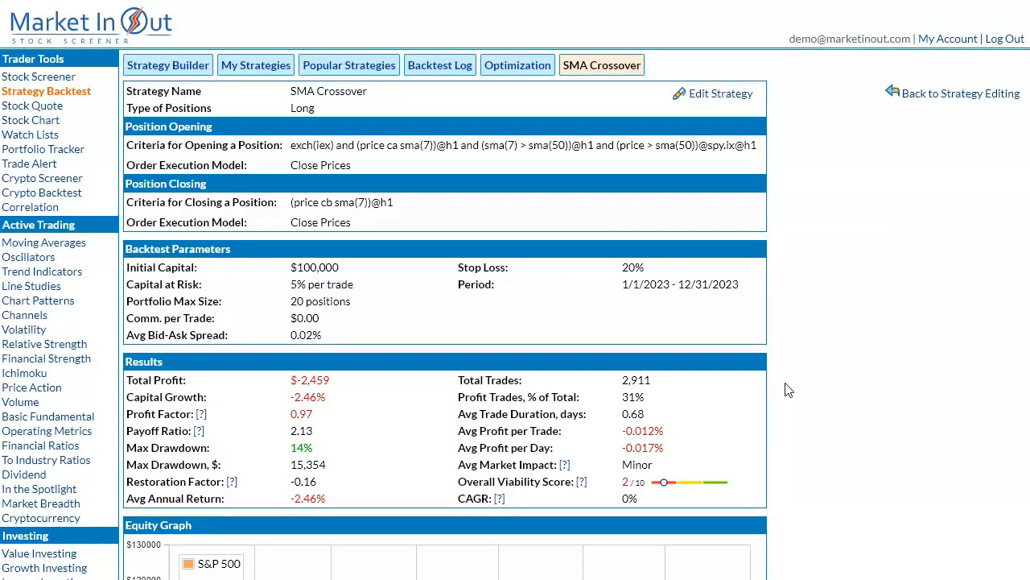
Edit the position-opening formula, replacing the exchange condition with "ticker(aapl.ix)".
{"action": "left_click", "coordinate": [736, 100]}
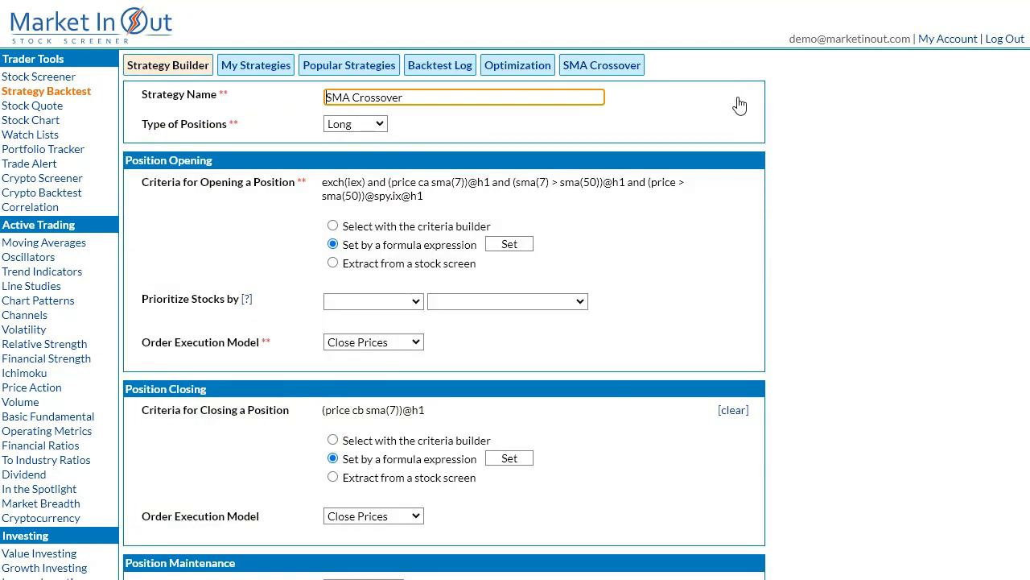
{"action": "left_click", "coordinate": [509, 244]}
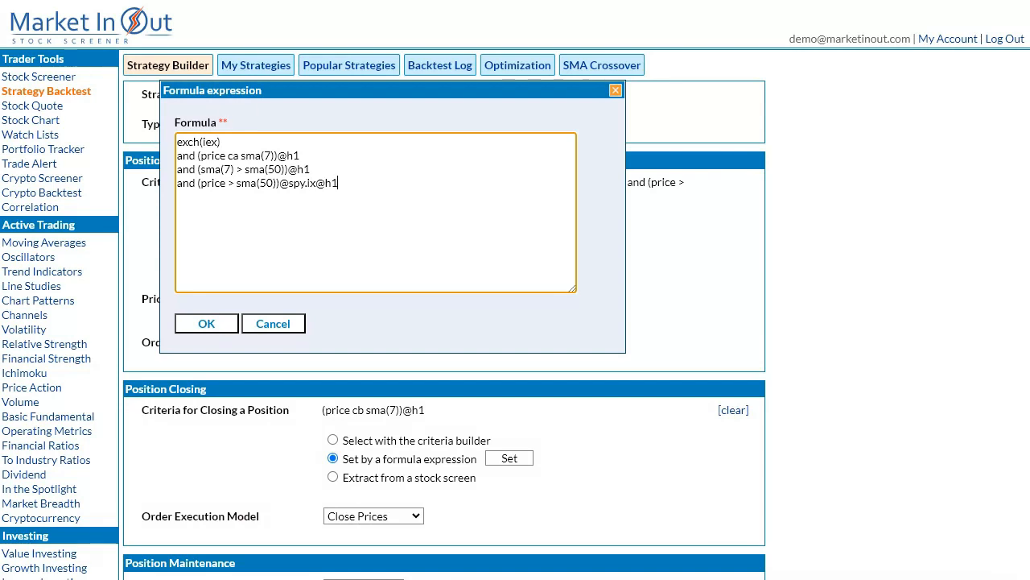
{"action": "triple_click", "coordinate": [281, 142]}
{"action": "type", "text": "ticker(aa"}
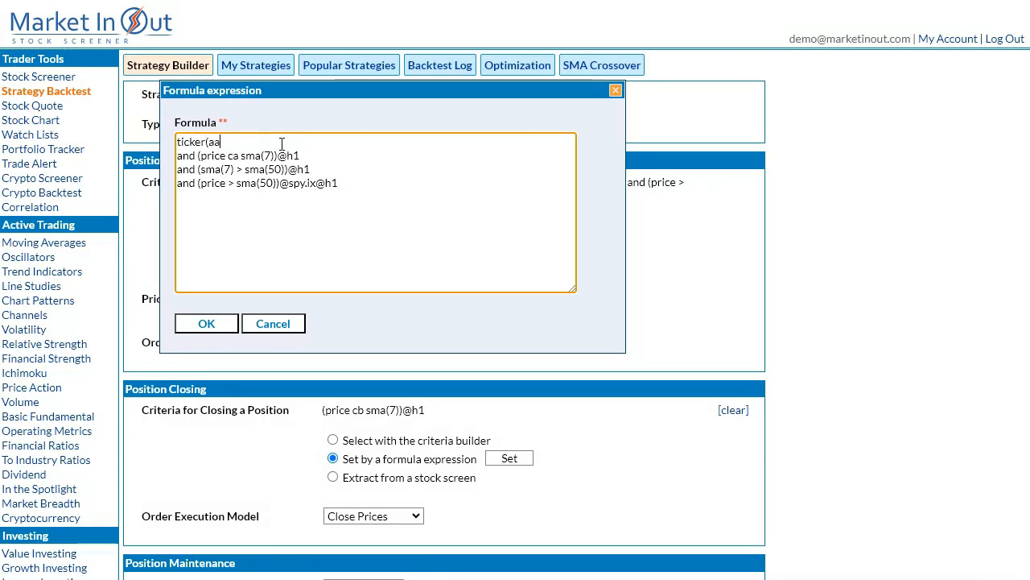
{"action": "type", "text": "pl.ix)"}
{"action": "left_click", "coordinate": [217, 321]}
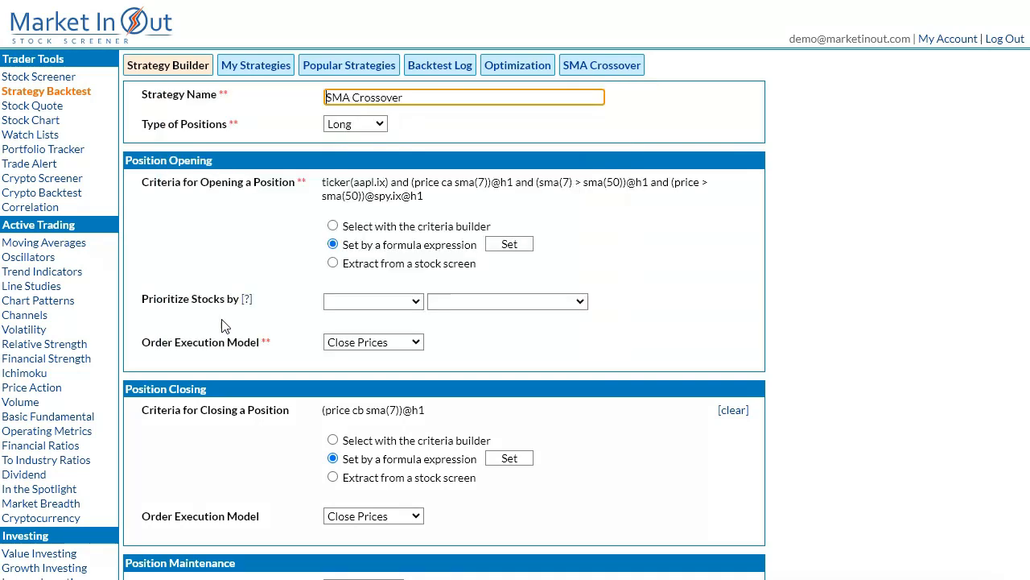
Run the backtest for the single AAPL.IX ticker and review its performed trades and results.
{"action": "scroll", "coordinate": [678, 456], "scroll_direction": "down", "scroll_amount": 6}
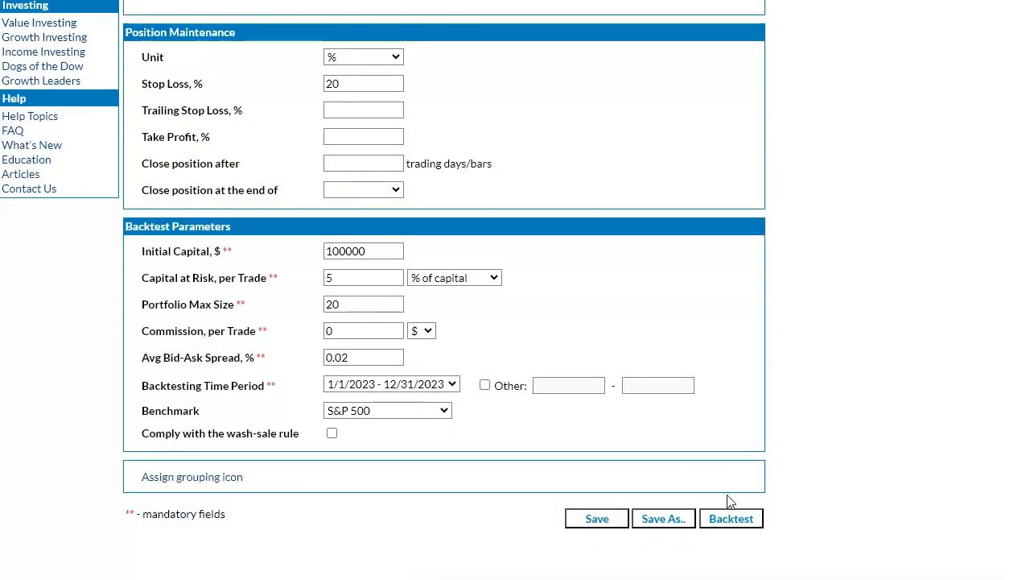
{"action": "left_click", "coordinate": [731, 519]}
{"action": "scroll", "coordinate": [734, 516], "scroll_direction": "down", "scroll_amount": 10}
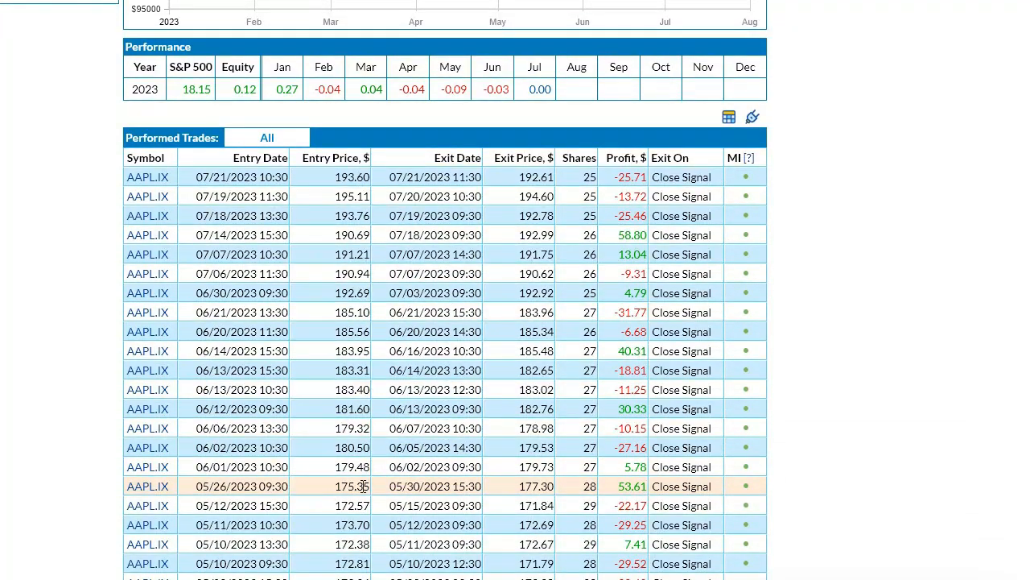
{"action": "scroll", "coordinate": [481, 330], "scroll_direction": "up", "scroll_amount": 10}
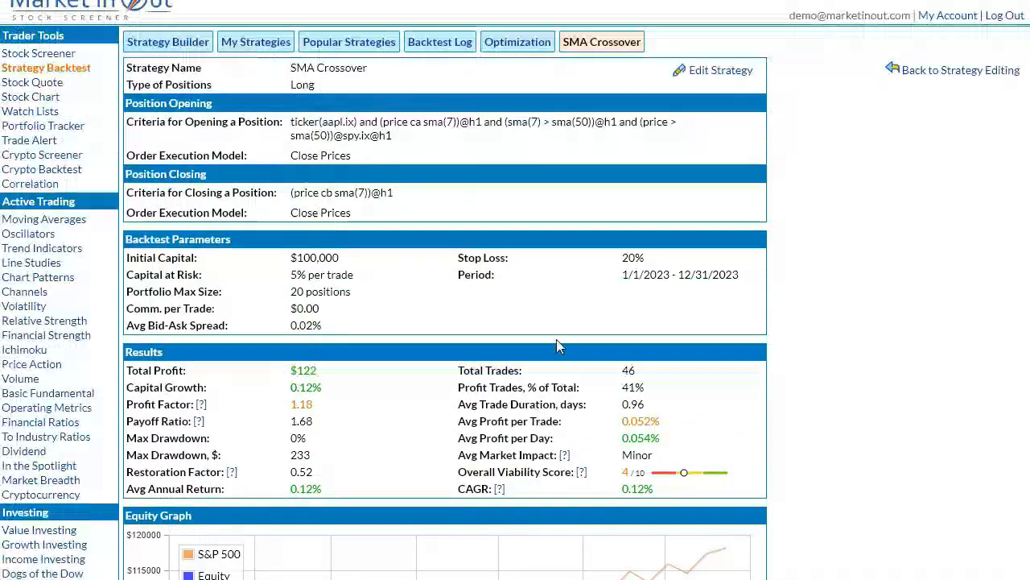
Extend the ticker condition in the position-opening formula to "ticker(aapl.ix, msft.ix, meta.ix)" and apply it.
{"action": "left_click", "coordinate": [712, 95]}
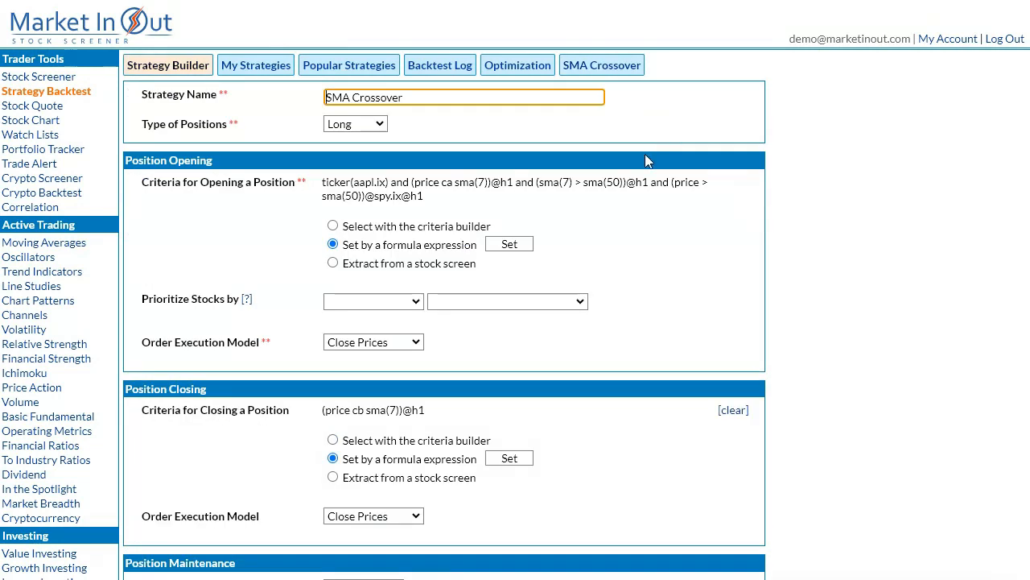
{"action": "left_click", "coordinate": [504, 244]}
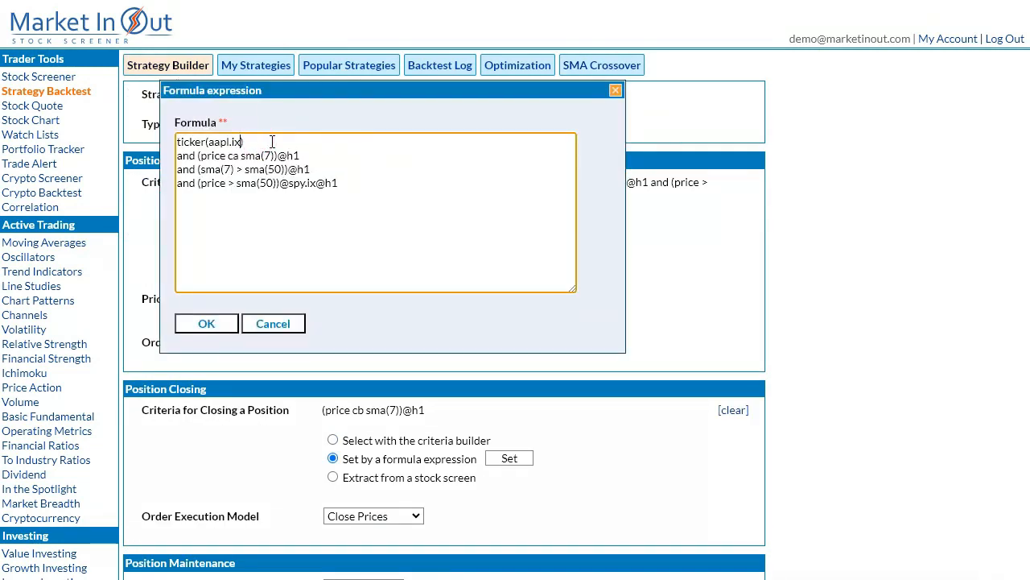
{"action": "type", "text": ", msft.ix, meta.ix"}
{"action": "left_click", "coordinate": [207, 323]}
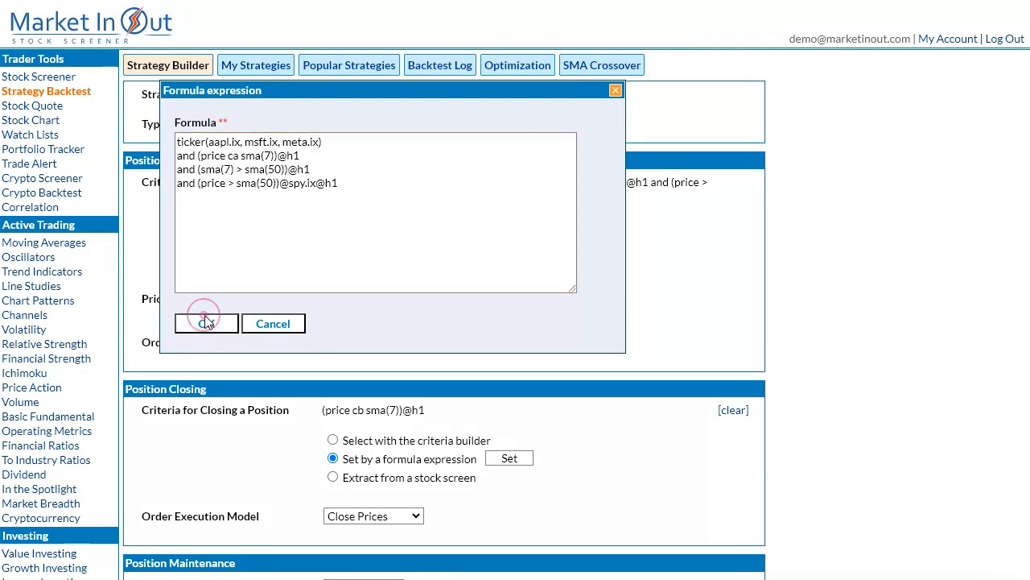
Run the backtest for the AAPL.IX, MSFT.IX and META.IX tickers and review its results and performed trades.
{"action": "scroll", "coordinate": [642, 427], "scroll_direction": "down", "scroll_amount": 6}
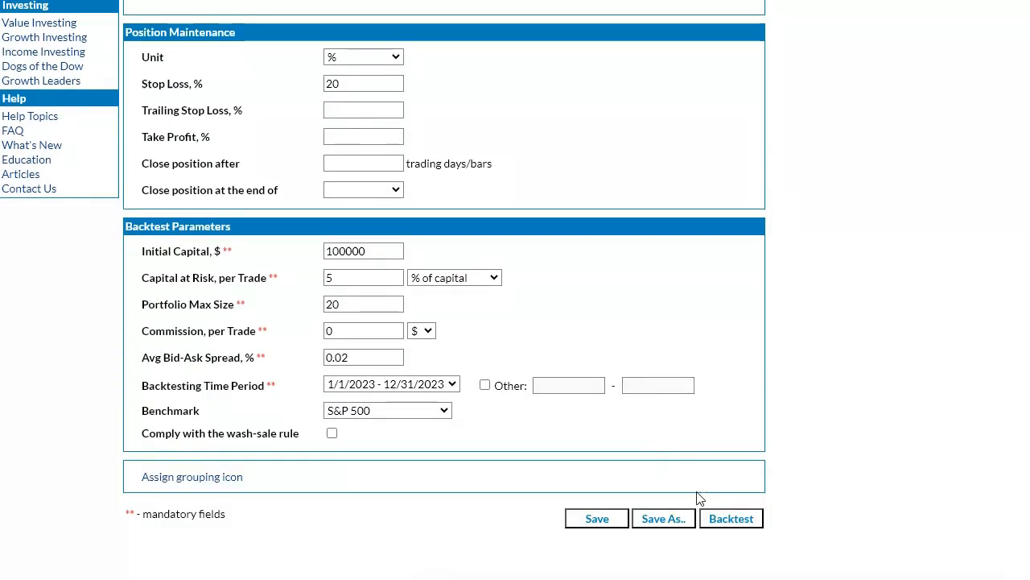
{"action": "left_click", "coordinate": [731, 518]}
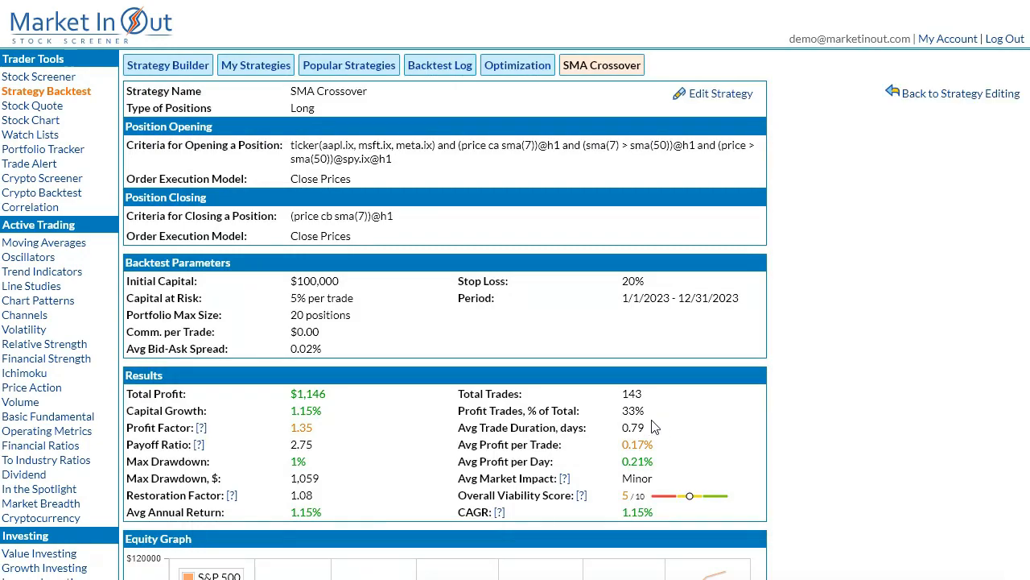
{"action": "scroll", "coordinate": [653, 427], "scroll_direction": "down", "scroll_amount": 10}
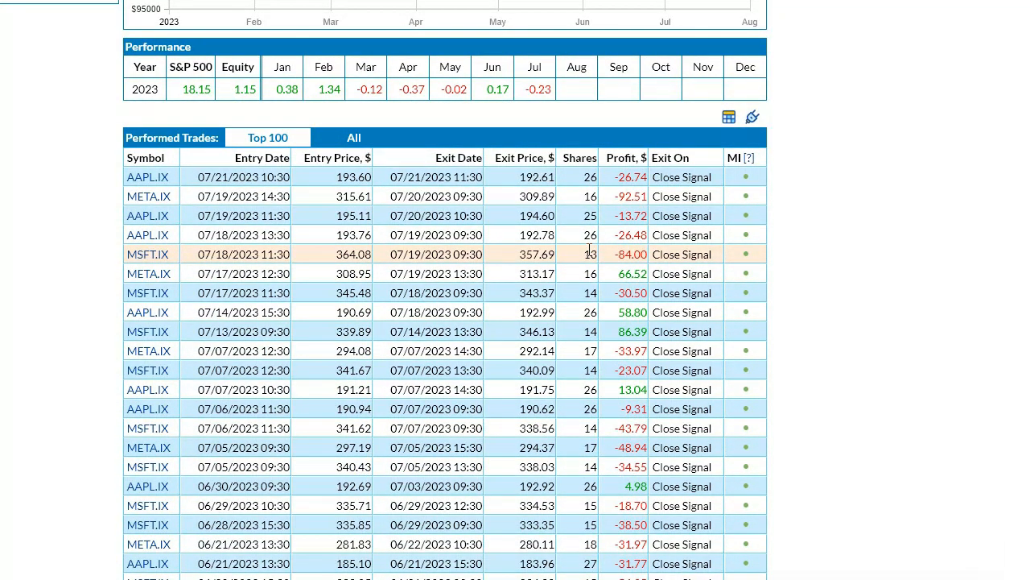
{"action": "scroll", "coordinate": [590, 252], "scroll_direction": "up", "scroll_amount": 10}
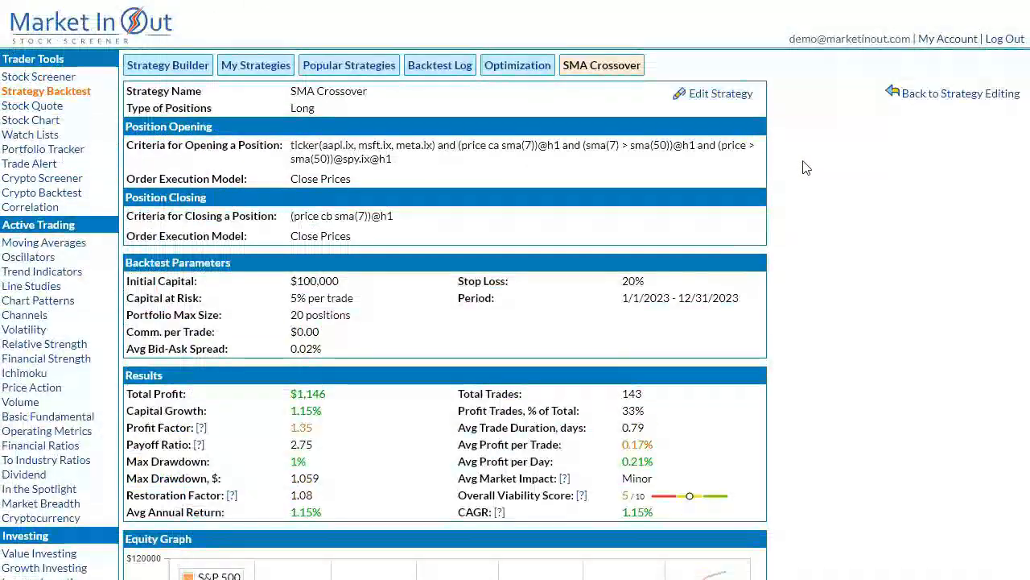
Reopen the strategy's position-opening formula to examine its conditions, and close it without changes.
{"action": "left_click", "coordinate": [717, 97]}
{"action": "left_click", "coordinate": [520, 244]}
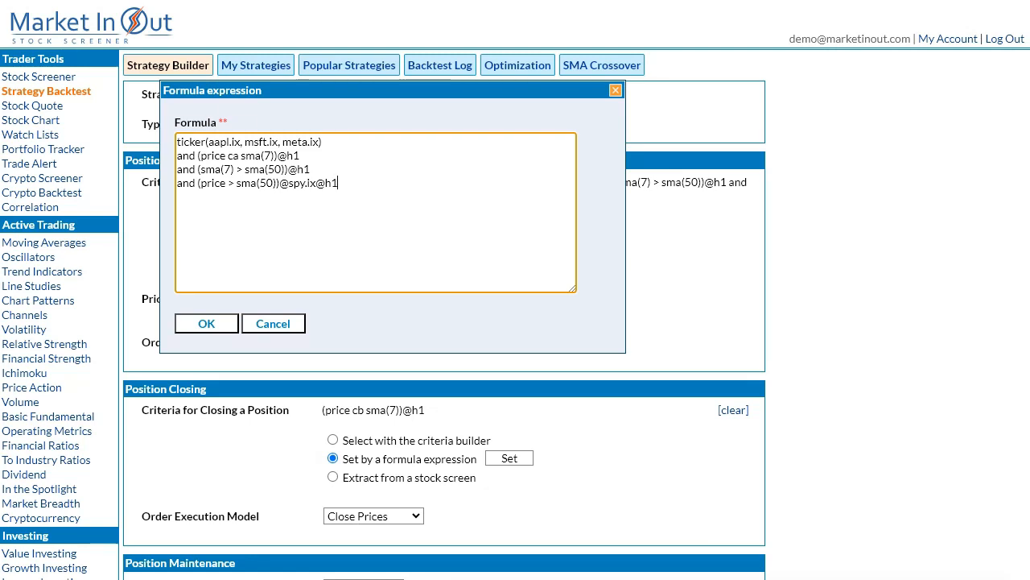
{"action": "left_click", "coordinate": [278, 325]}
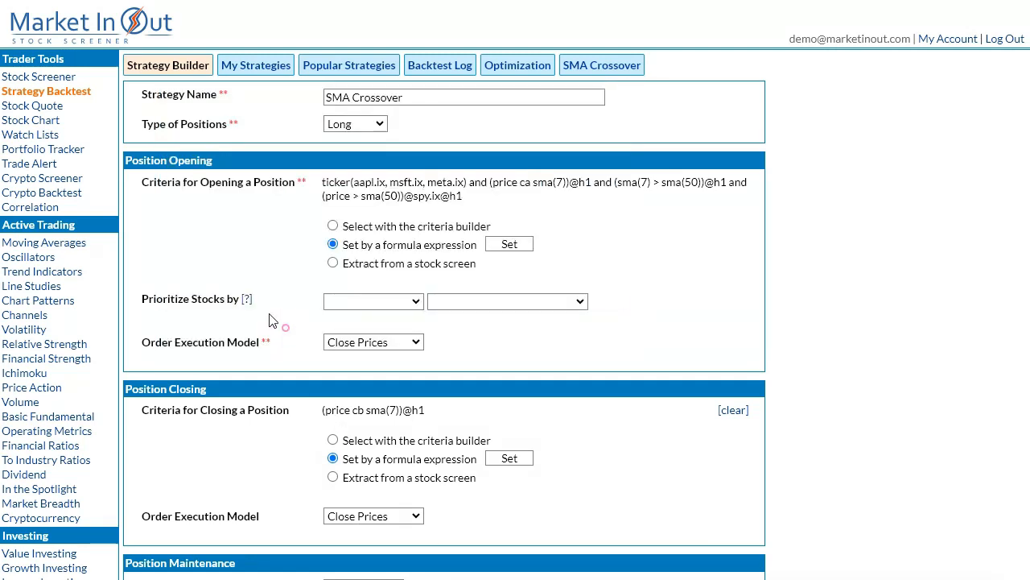
Start a new crypto screen and add the universe grouping criterion Cryptocurrency vs USD.
{"action": "left_click", "coordinate": [71, 185]}
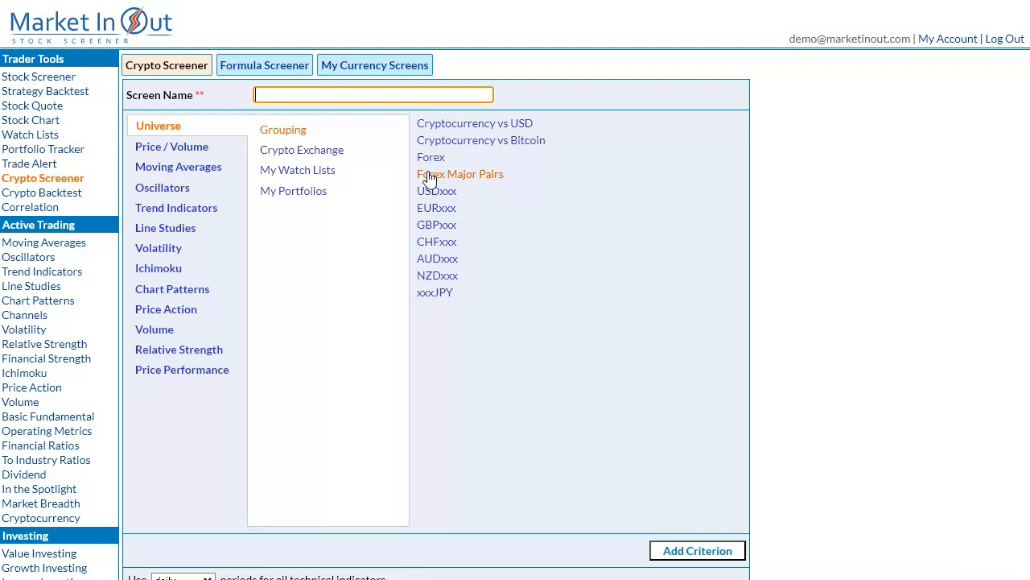
{"action": "left_click", "coordinate": [444, 131]}
{"action": "left_click", "coordinate": [708, 550]}
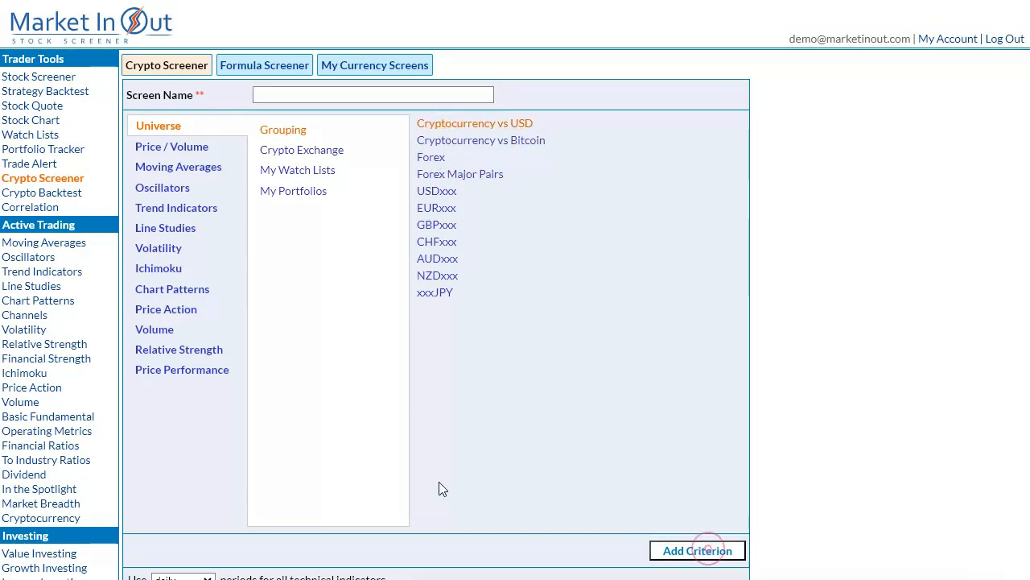
{"action": "scroll", "coordinate": [322, 467], "scroll_direction": "down", "scroll_amount": 4}
{"action": "scroll", "coordinate": [298, 451], "scroll_direction": "up", "scroll_amount": 4}
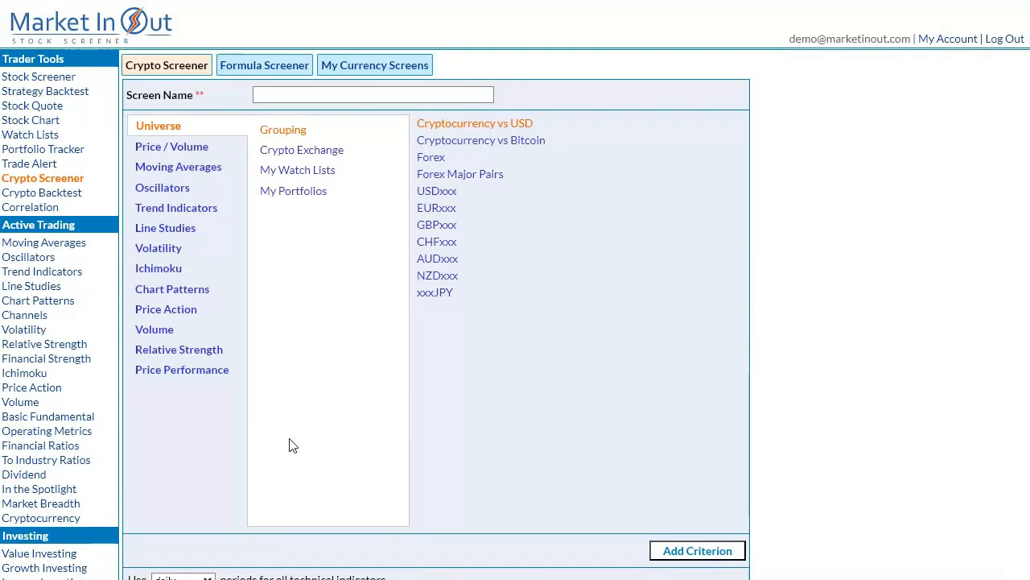
Add the crypto exchange criterion Binance to the screen and check the selection criteria.
{"action": "left_click", "coordinate": [270, 153]}
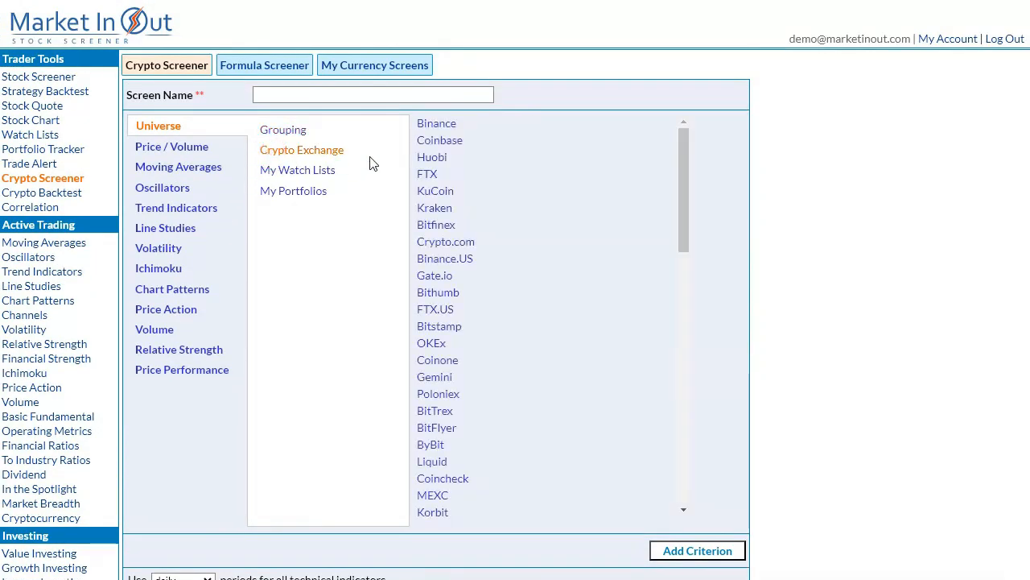
{"action": "left_click", "coordinate": [433, 129]}
{"action": "left_click", "coordinate": [699, 550]}
{"action": "scroll", "coordinate": [859, 549], "scroll_direction": "down", "scroll_amount": 4}
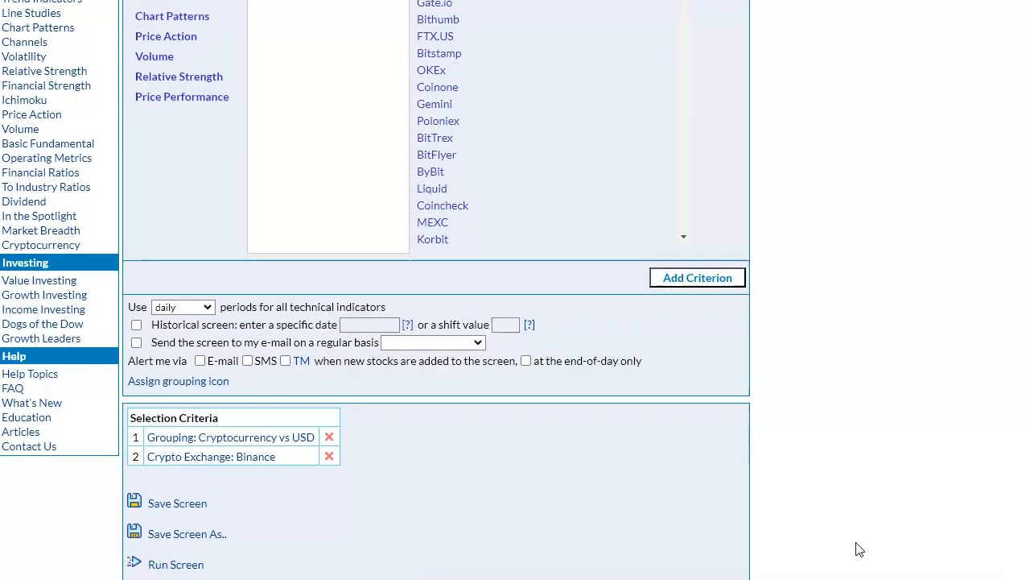
{"action": "scroll", "coordinate": [859, 531], "scroll_direction": "down", "scroll_amount": 2}
{"action": "scroll", "coordinate": [859, 483], "scroll_direction": "up", "scroll_amount": 5}
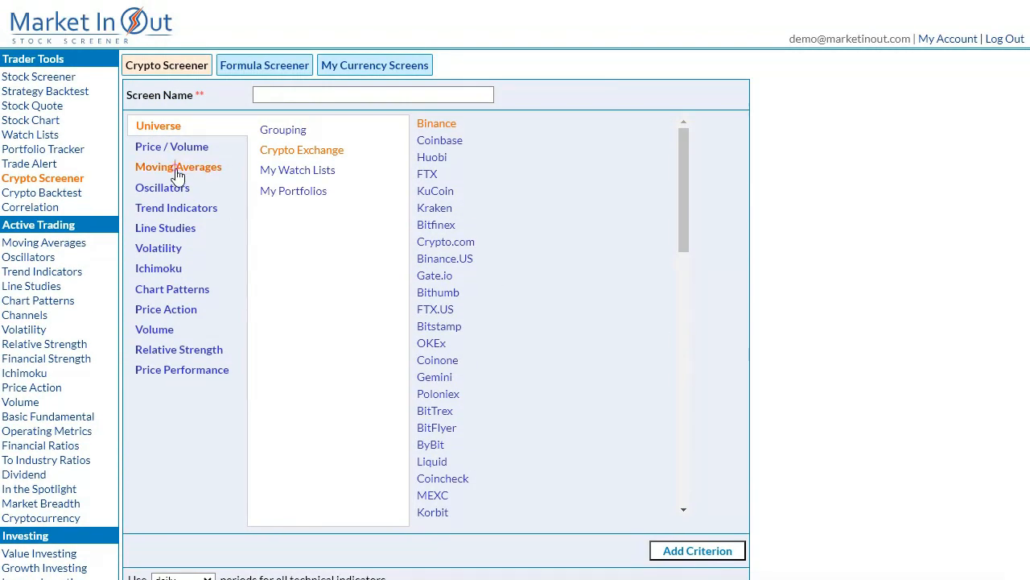
Add the moving average criterion Price Crossed Above SMA(50) to the crypto screen.
{"action": "left_click", "coordinate": [178, 169]}
{"action": "left_click", "coordinate": [273, 131]}
{"action": "left_click", "coordinate": [439, 125]}
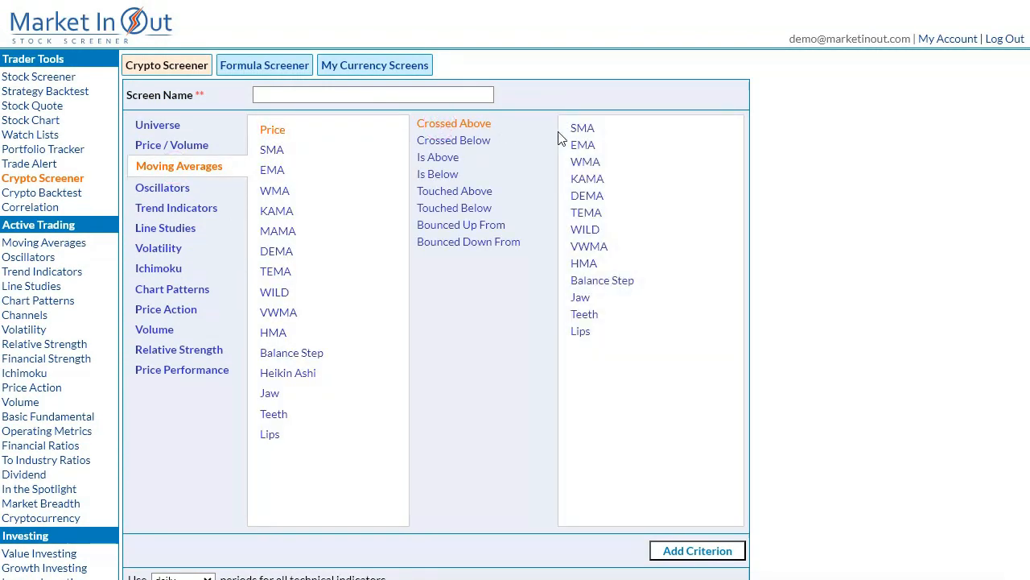
{"action": "left_click", "coordinate": [582, 128]}
{"action": "left_click", "coordinate": [725, 551]}
{"action": "scroll", "coordinate": [845, 467], "scroll_direction": "down", "scroll_amount": 5}
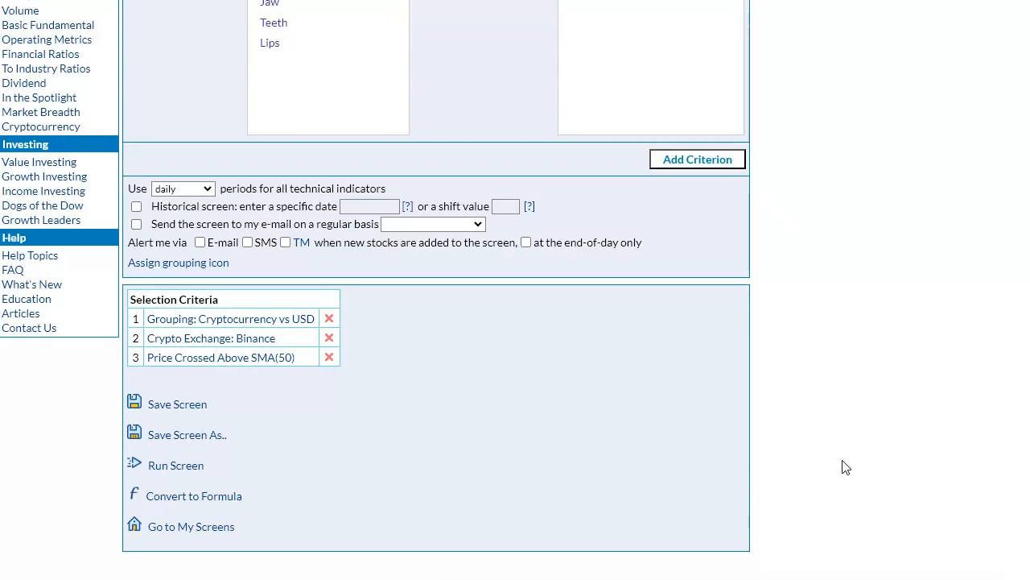
Set 4-hour periods for all technical indicators and name the screen "Crypto screener".
{"action": "left_click", "coordinate": [201, 190]}
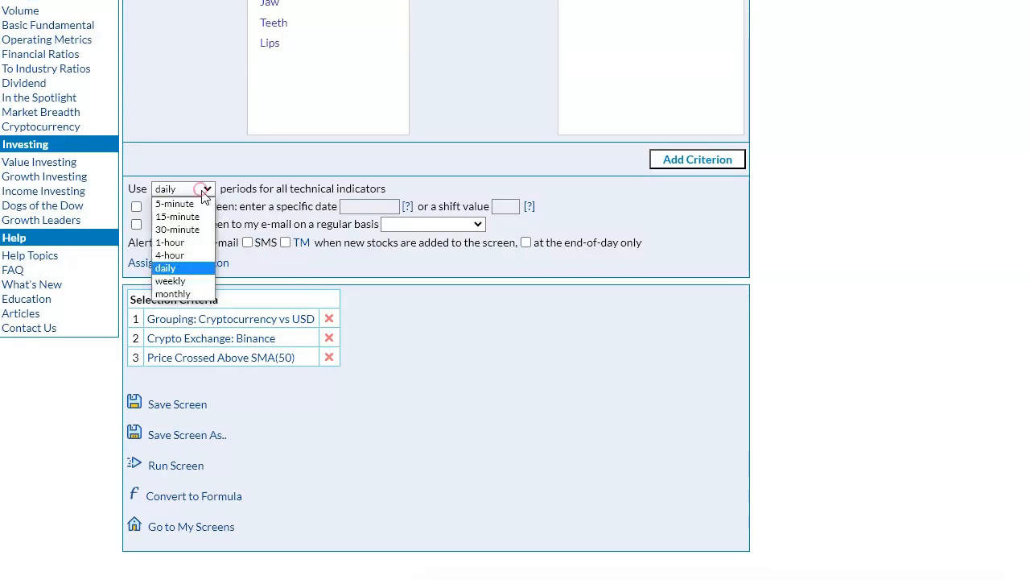
{"action": "left_click", "coordinate": [185, 257]}
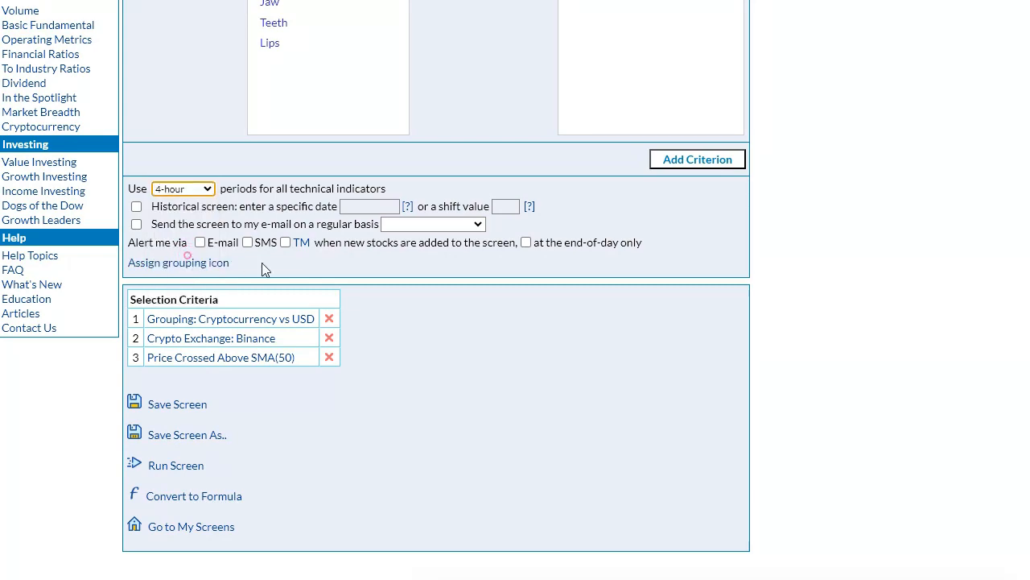
{"action": "scroll", "coordinate": [796, 322], "scroll_direction": "up", "scroll_amount": 5}
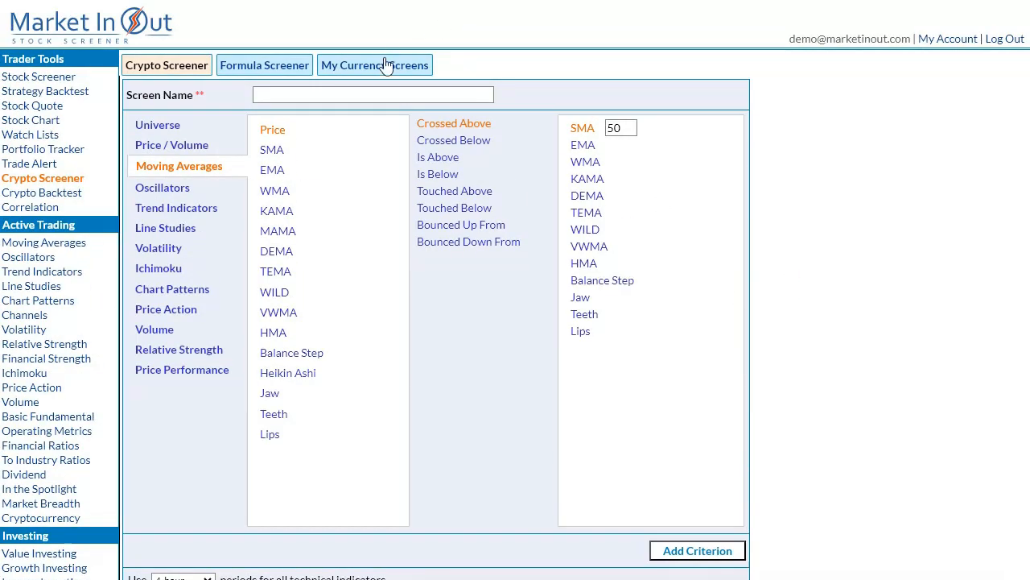
{"action": "left_click", "coordinate": [369, 94]}
{"action": "type", "text": "Crypto"}
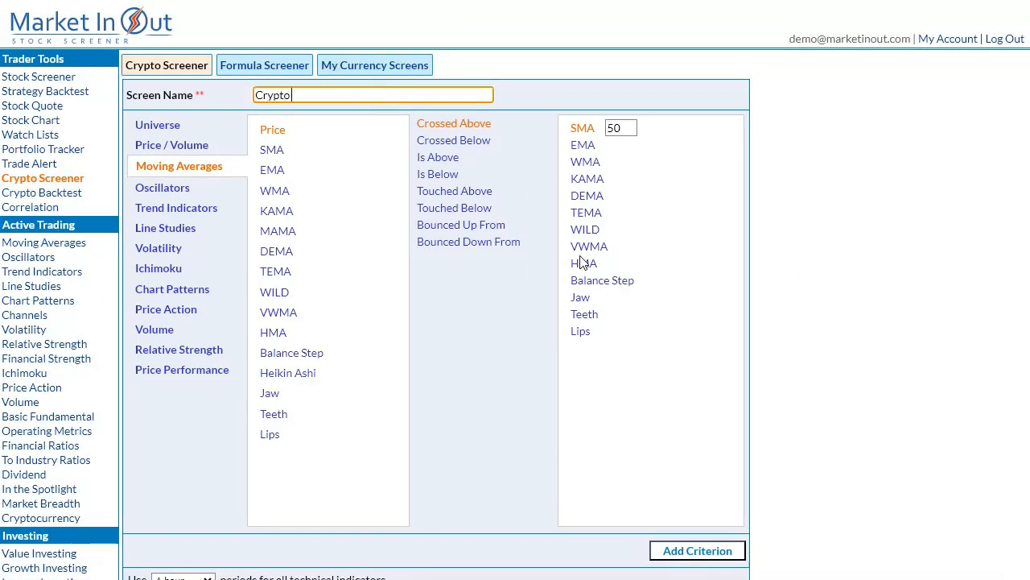
{"action": "type", "text": " screener"}
Run the crypto screen and switch its results to the Charts view to examine the matching pairs' charts.
{"action": "scroll", "coordinate": [805, 528], "scroll_direction": "down", "scroll_amount": 5}
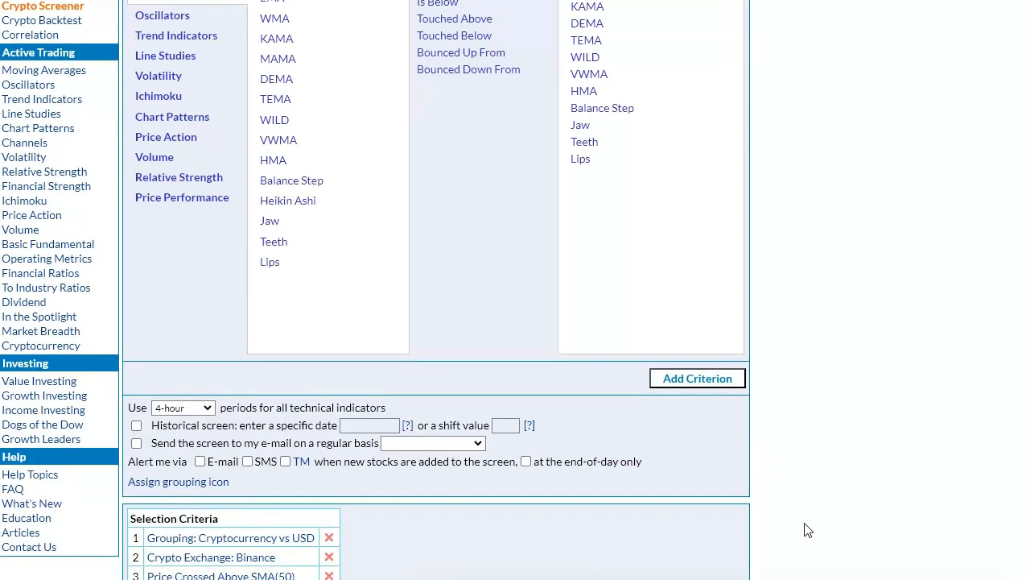
{"action": "left_click", "coordinate": [190, 473]}
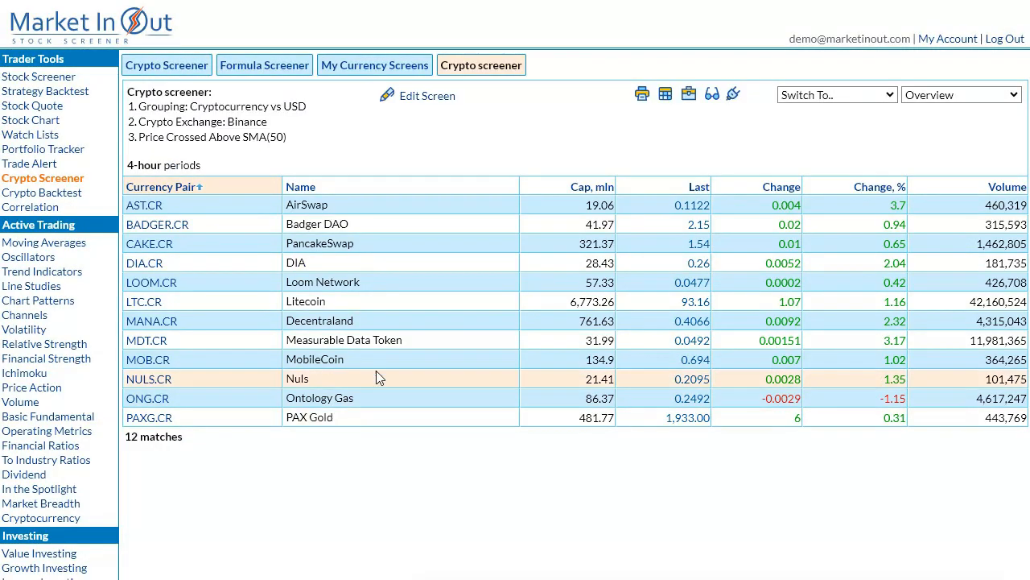
{"action": "left_click", "coordinate": [940, 101]}
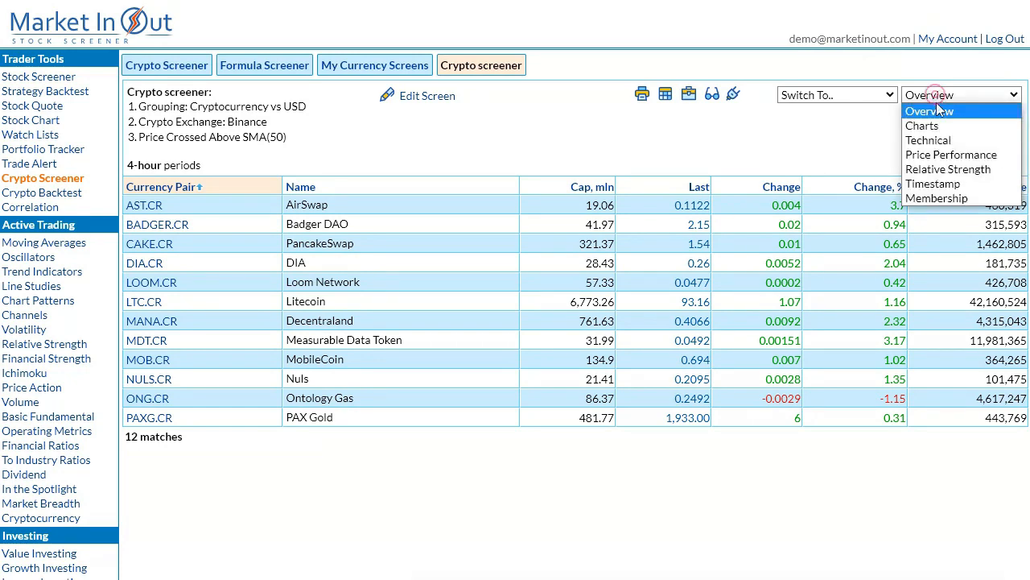
{"action": "left_click", "coordinate": [928, 127]}
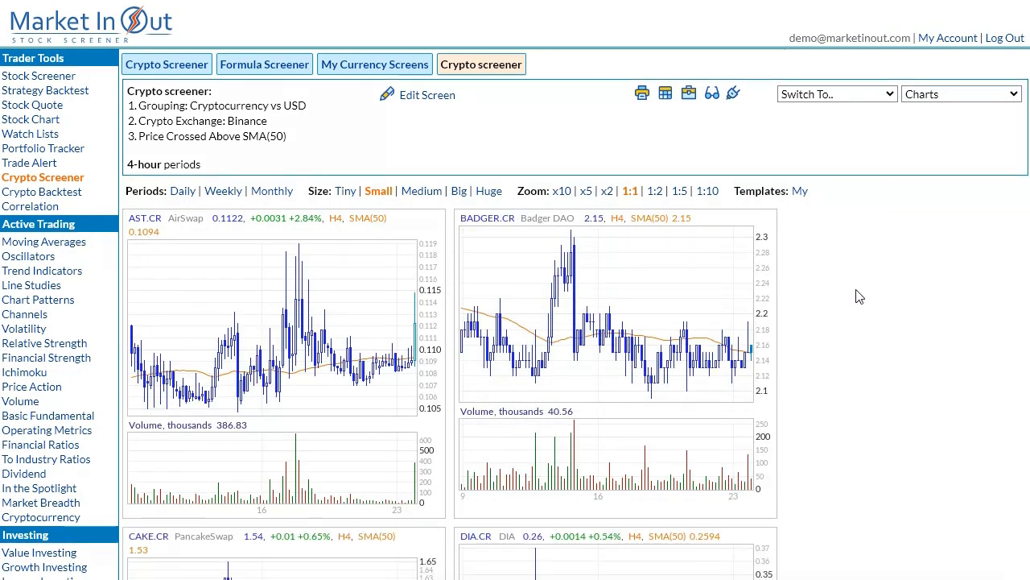
{"action": "scroll", "coordinate": [858, 295], "scroll_direction": "down", "scroll_amount": 3}
{"action": "scroll", "coordinate": [861, 342], "scroll_direction": "down", "scroll_amount": 8}
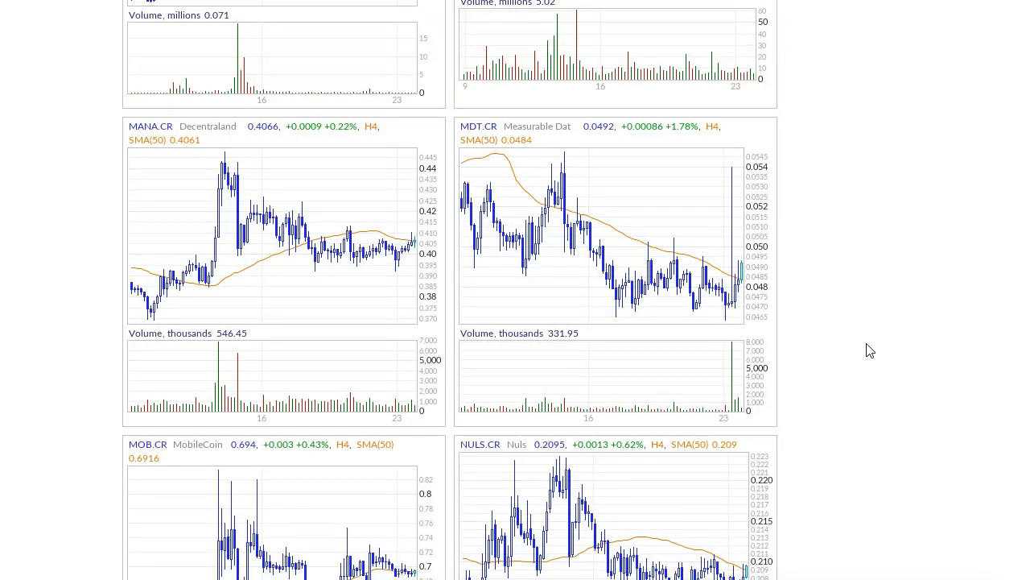
{"action": "scroll", "coordinate": [871, 352], "scroll_direction": "down", "scroll_amount": 2}
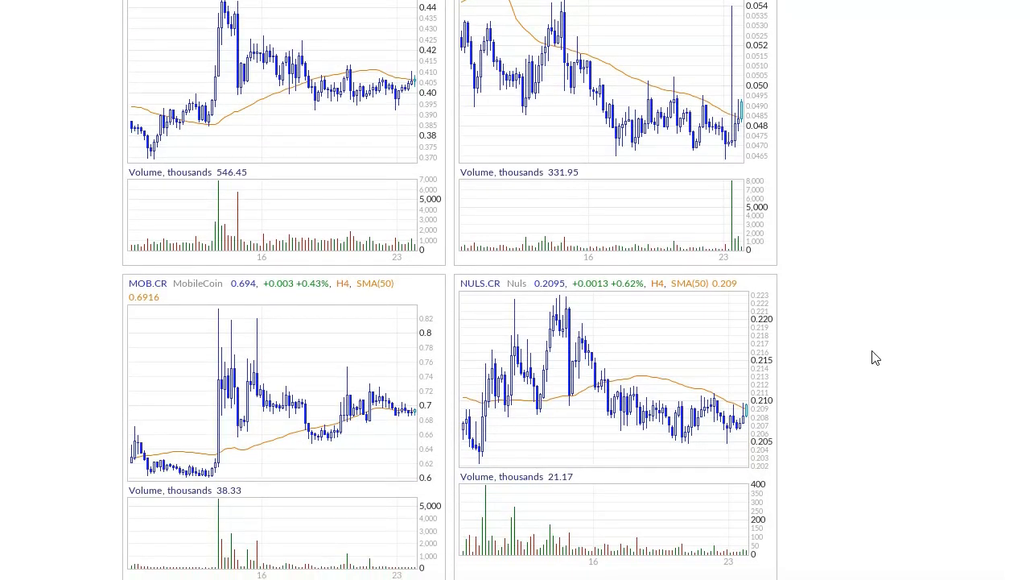
{"action": "scroll", "coordinate": [876, 358], "scroll_direction": "up", "scroll_amount": 15}
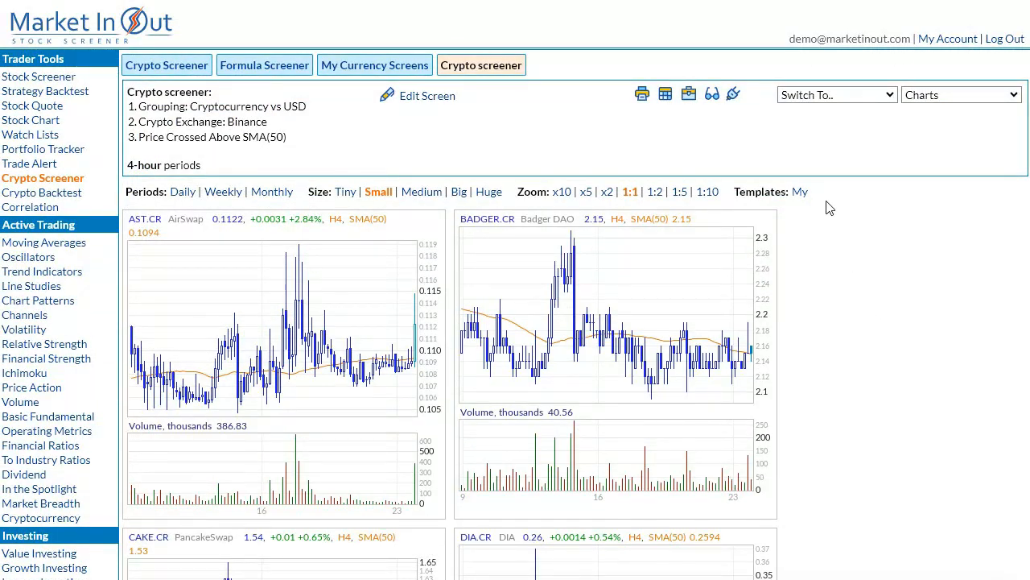
Reopen the crypto screen for editing, convert its criteria to a formula and examine the resulting expression.
{"action": "left_click", "coordinate": [440, 96]}
{"action": "scroll", "coordinate": [418, 283], "scroll_direction": "down", "scroll_amount": 1}
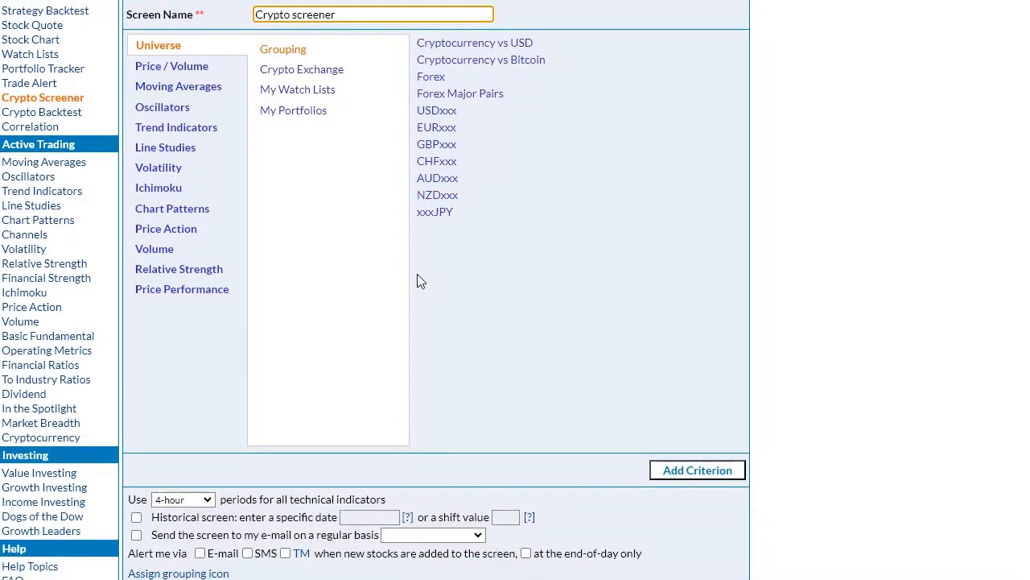
{"action": "scroll", "coordinate": [417, 296], "scroll_direction": "down", "scroll_amount": 4}
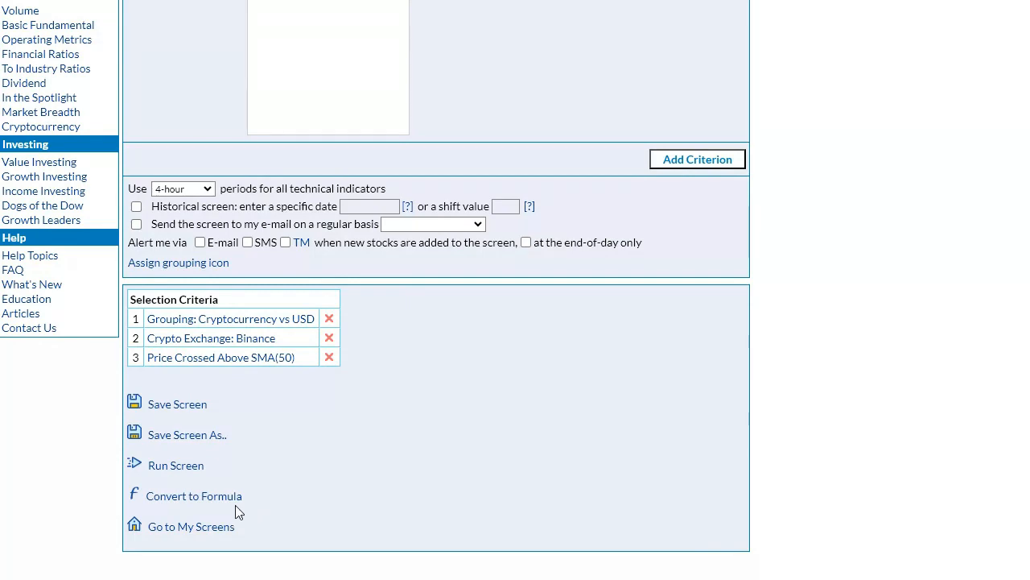
{"action": "left_click", "coordinate": [162, 497]}
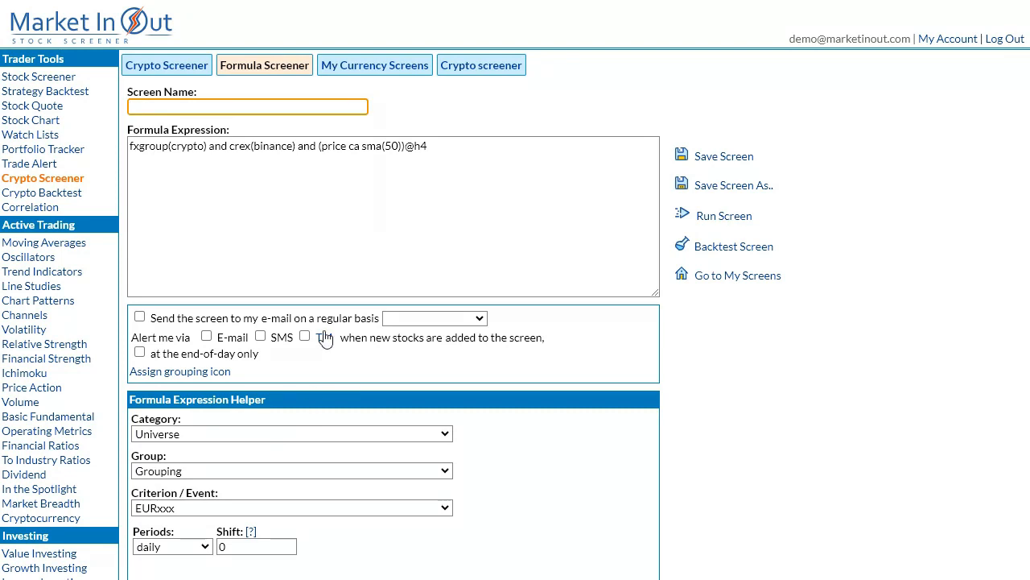
{"action": "left_click", "coordinate": [312, 242]}
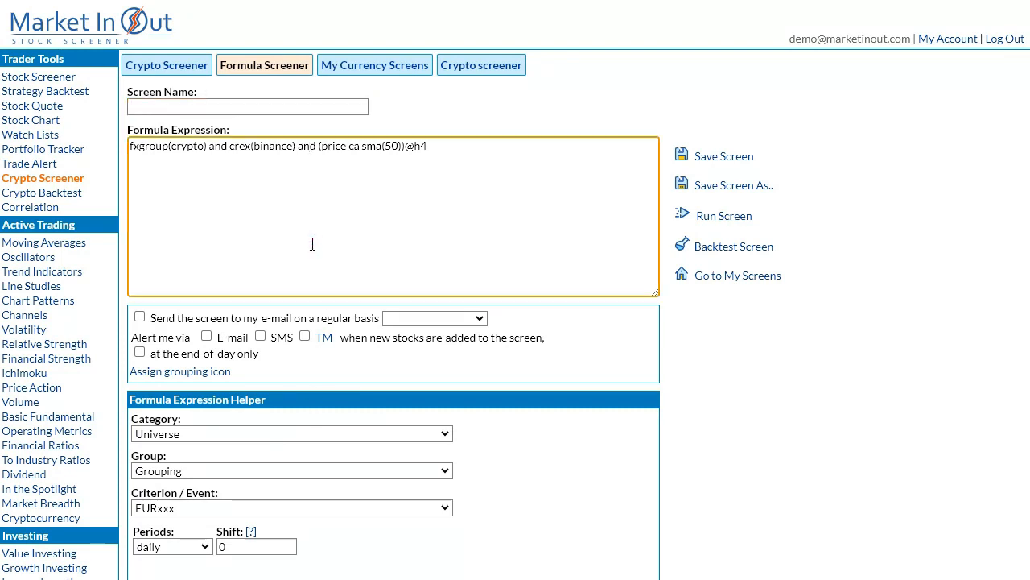
{"action": "key", "text": "ctrl+a"}
{"action": "key", "text": "ctrl+c"}
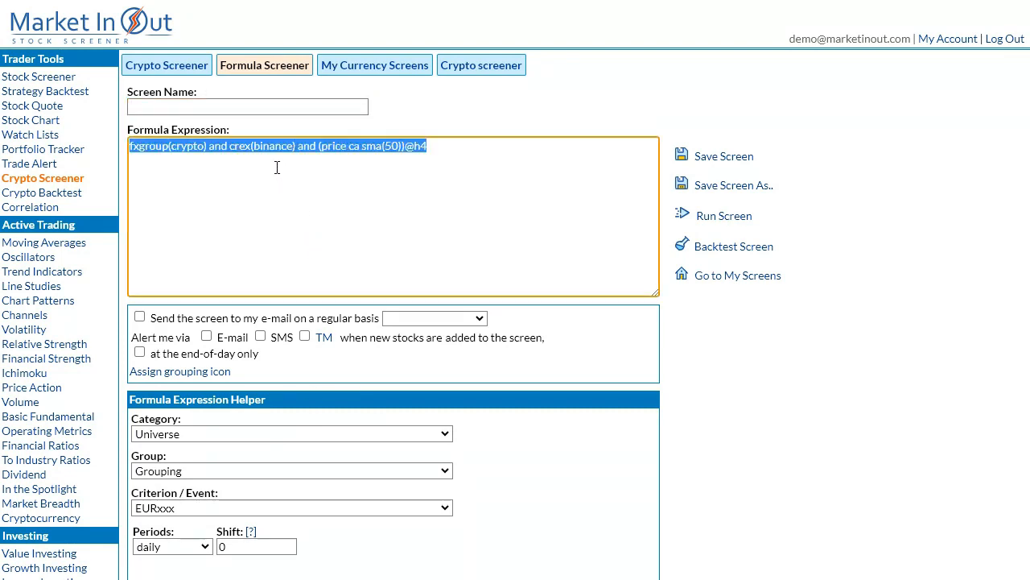
{"action": "key", "text": "Right"}
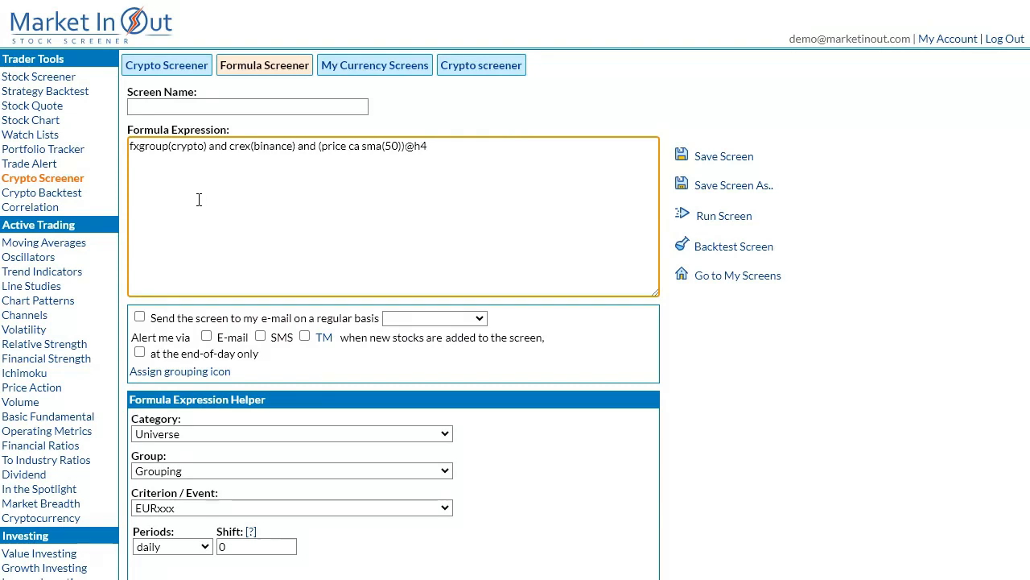
{"action": "left_click", "coordinate": [42, 194]}
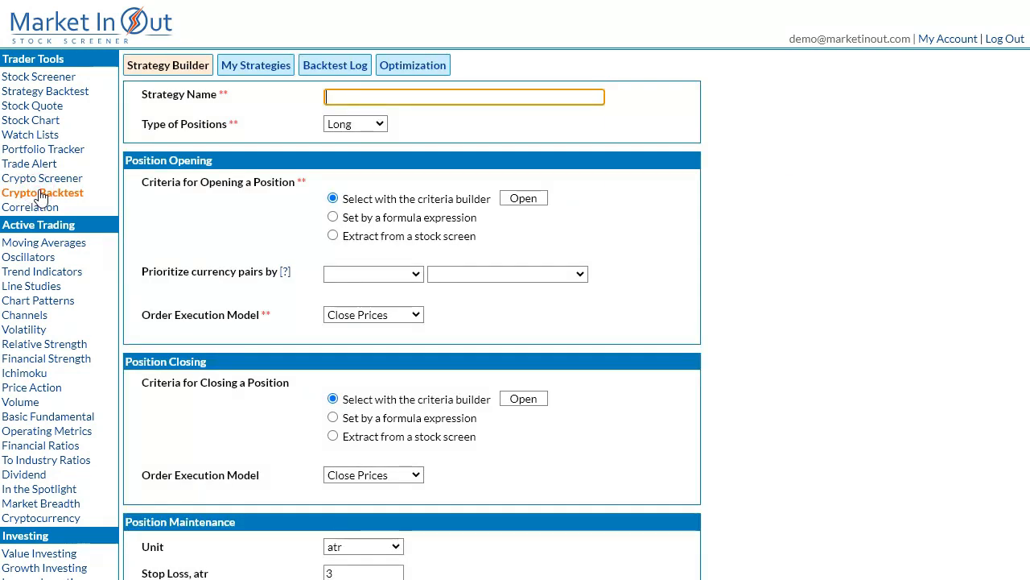
{"action": "left_click", "coordinate": [427, 218]}
{"action": "left_click", "coordinate": [517, 216]}
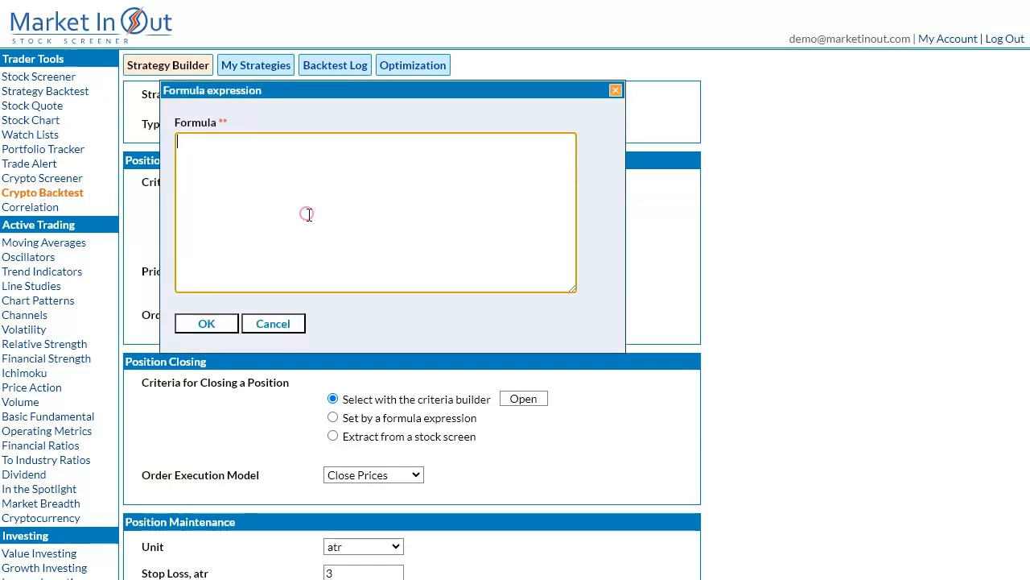
{"action": "key", "text": "ctrl+v"}
{"action": "left_click", "coordinate": [224, 325]}
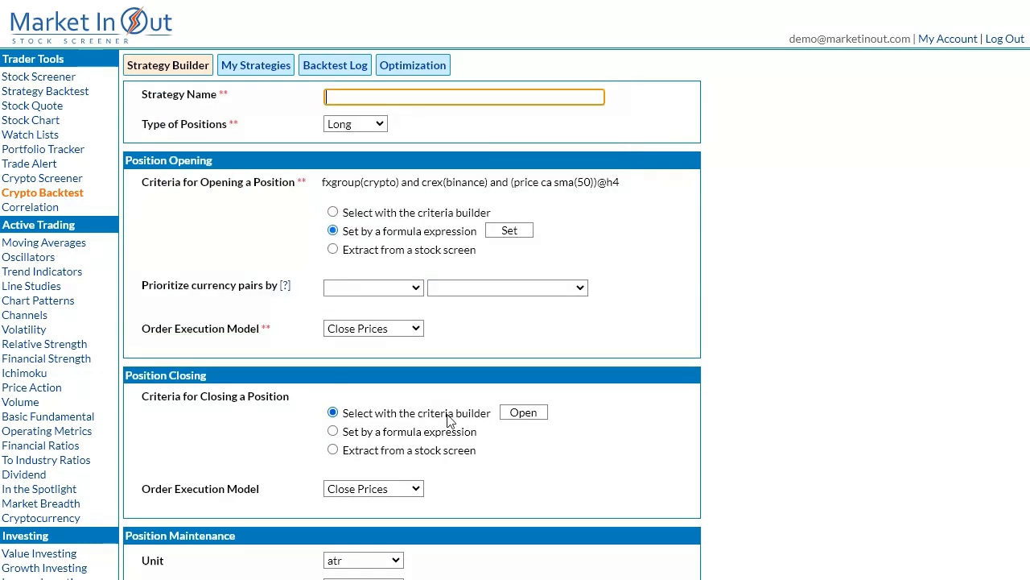
{"action": "left_click", "coordinate": [462, 432]}
{"action": "left_click", "coordinate": [516, 431]}
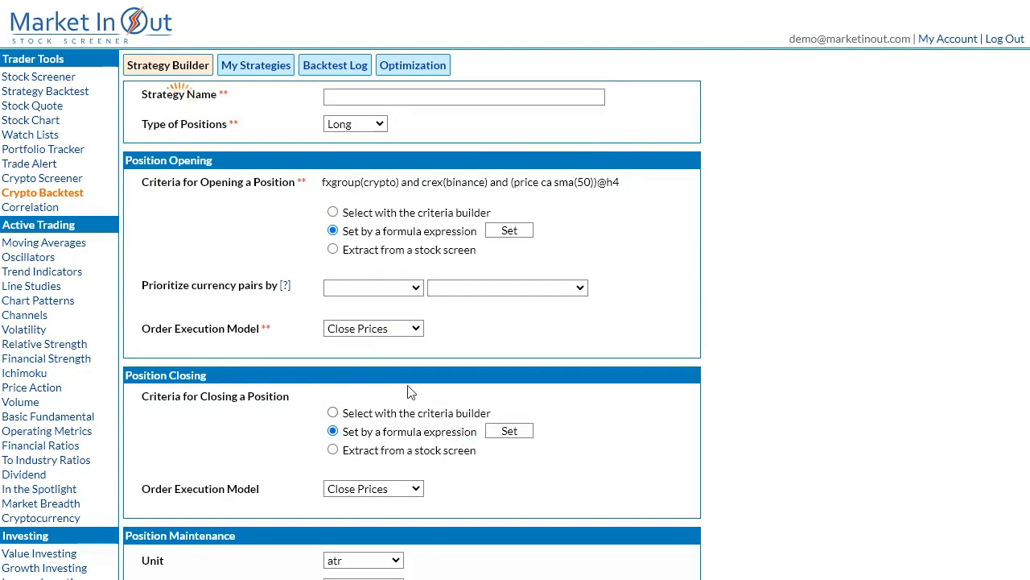
{"action": "left_click", "coordinate": [251, 241]}
{"action": "type", "text": "(pri"}
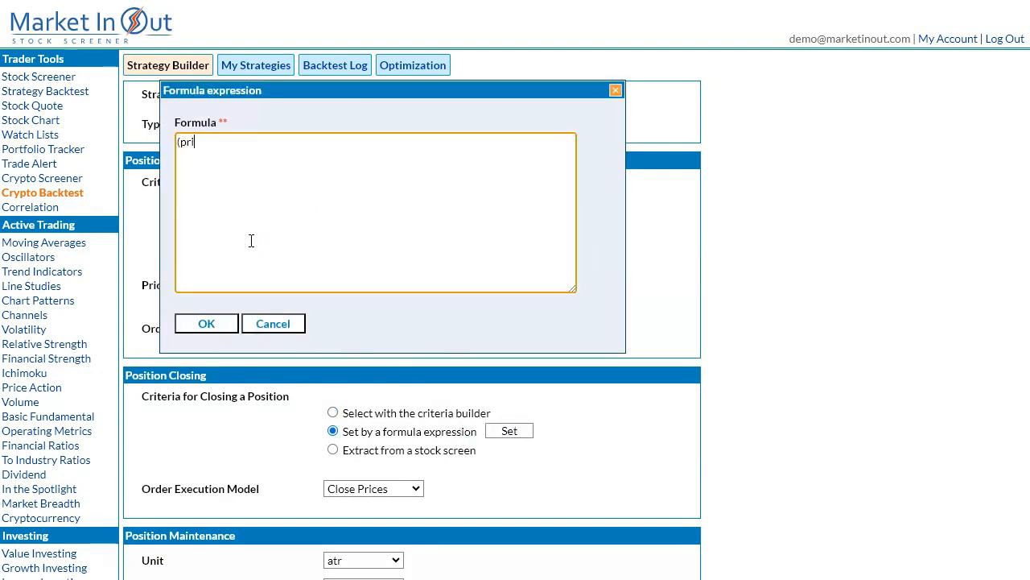
{"action": "type", "text": "ce cb sma(50))@h4"}
{"action": "left_click", "coordinate": [223, 322]}
Name the strategy "Crypto backtest" and run the backtest.
{"action": "type", "text": "Crypt"}
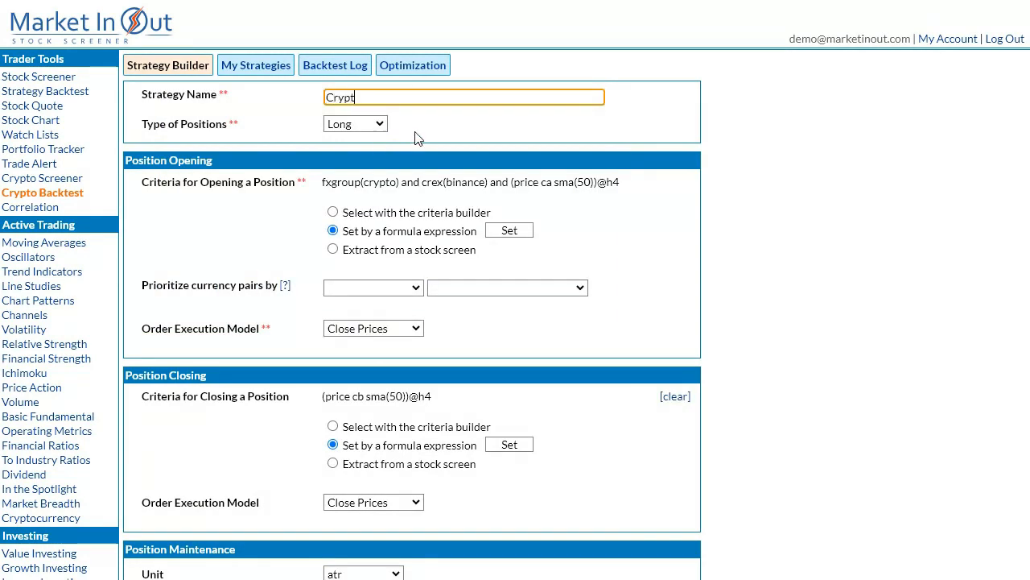
{"action": "type", "text": "o backtest"}
{"action": "scroll", "coordinate": [883, 523], "scroll_direction": "down", "scroll_amount": 5}
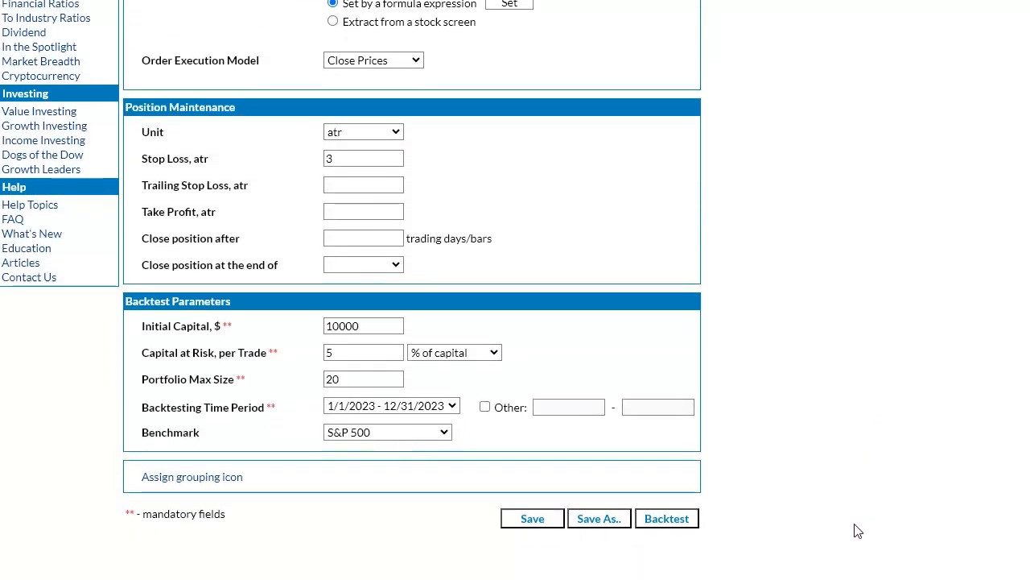
{"action": "left_click", "coordinate": [669, 519]}
Examine the backtest's performed trades and view the chart of the CHESS.CR trade.
{"action": "scroll", "coordinate": [343, 464], "scroll_direction": "down", "scroll_amount": 7}
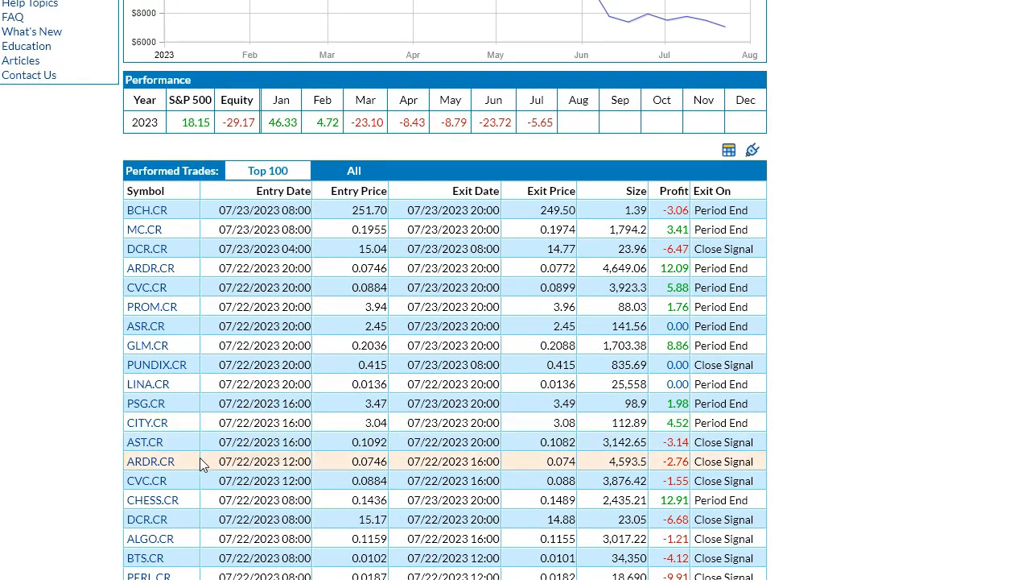
{"action": "left_click", "coordinate": [152, 500]}
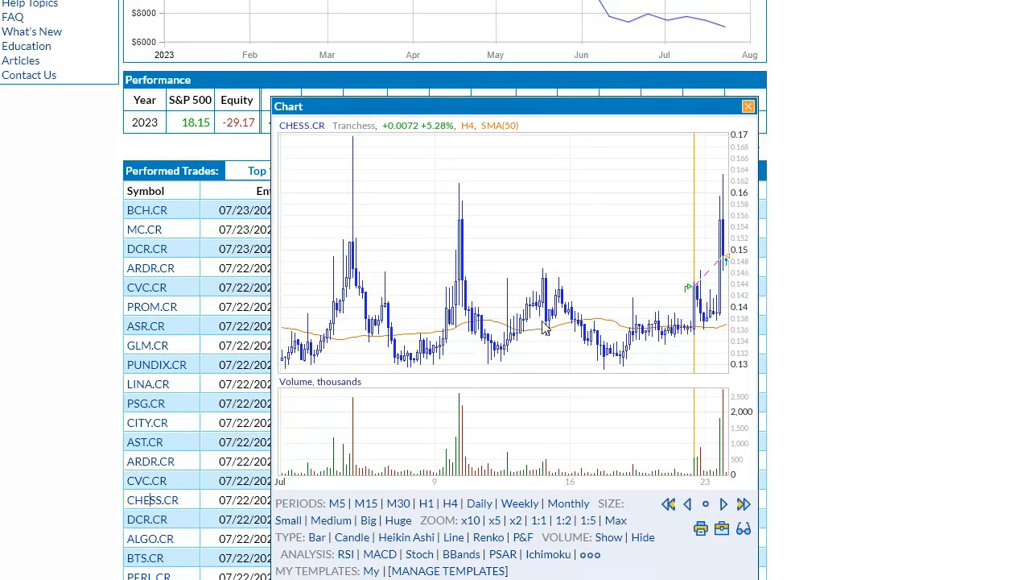
{"action": "left_click", "coordinate": [660, 292]}
{"action": "scroll", "coordinate": [655, 306], "scroll_direction": "up", "scroll_amount": 6}
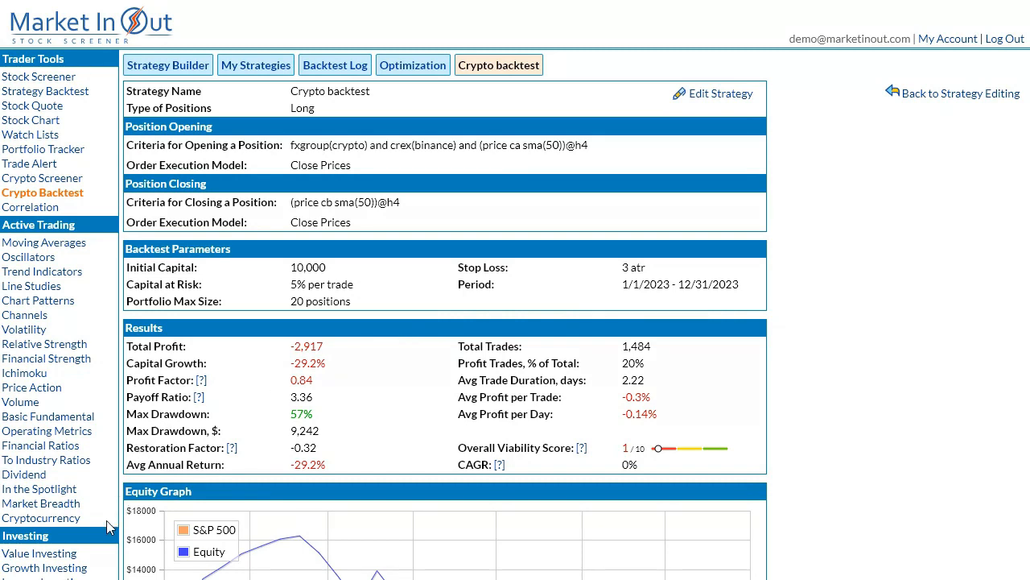
Open the Formula Examples help topic and read through the examples on time periods, index references and regime filters.
{"action": "scroll", "coordinate": [109, 528], "scroll_direction": "down", "scroll_amount": 4}
{"action": "left_click", "coordinate": [28, 329]}
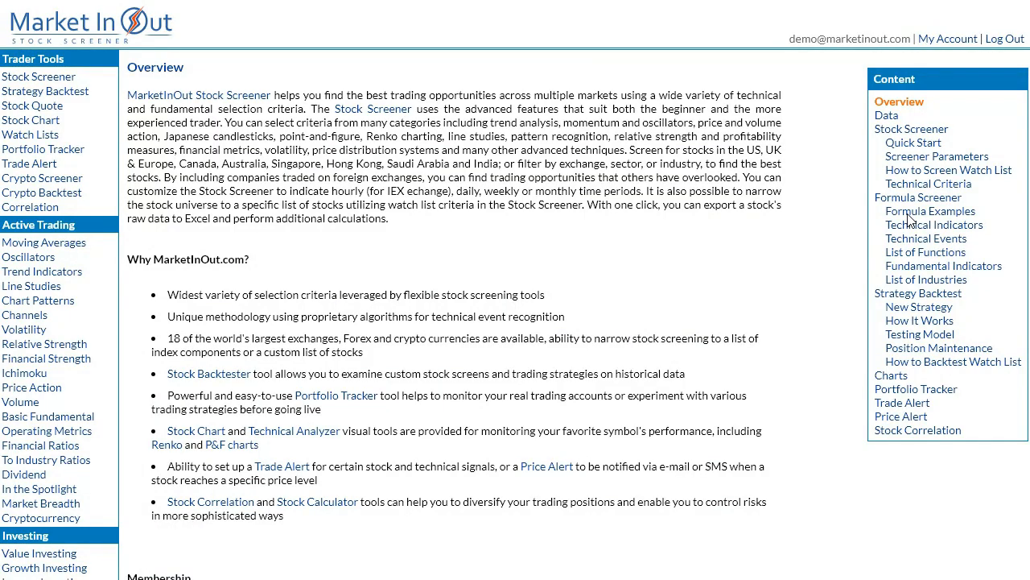
{"action": "left_click", "coordinate": [914, 212]}
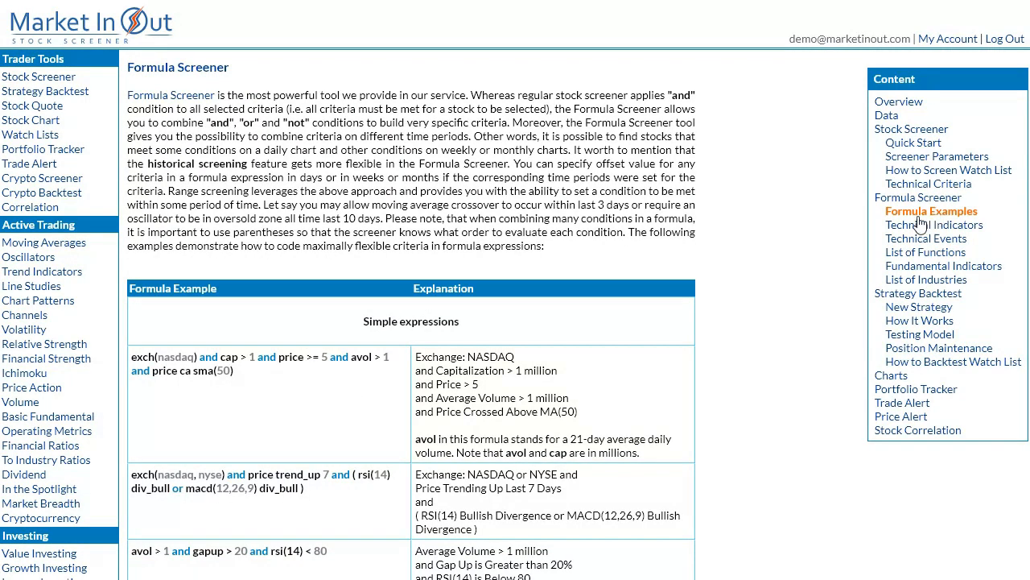
{"action": "scroll", "coordinate": [718, 370], "scroll_direction": "down", "scroll_amount": 5}
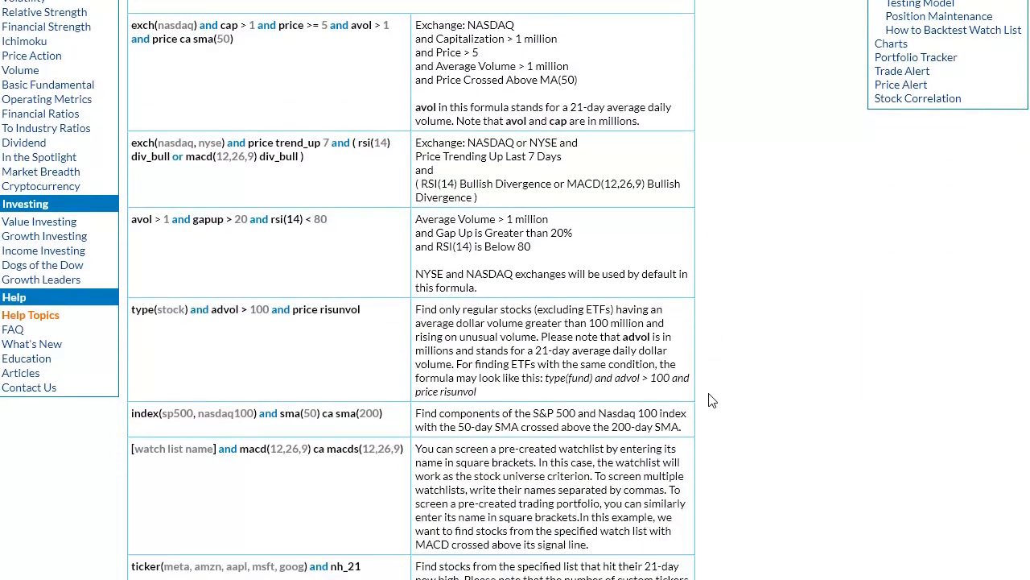
{"action": "scroll", "coordinate": [712, 400], "scroll_direction": "down", "scroll_amount": 6}
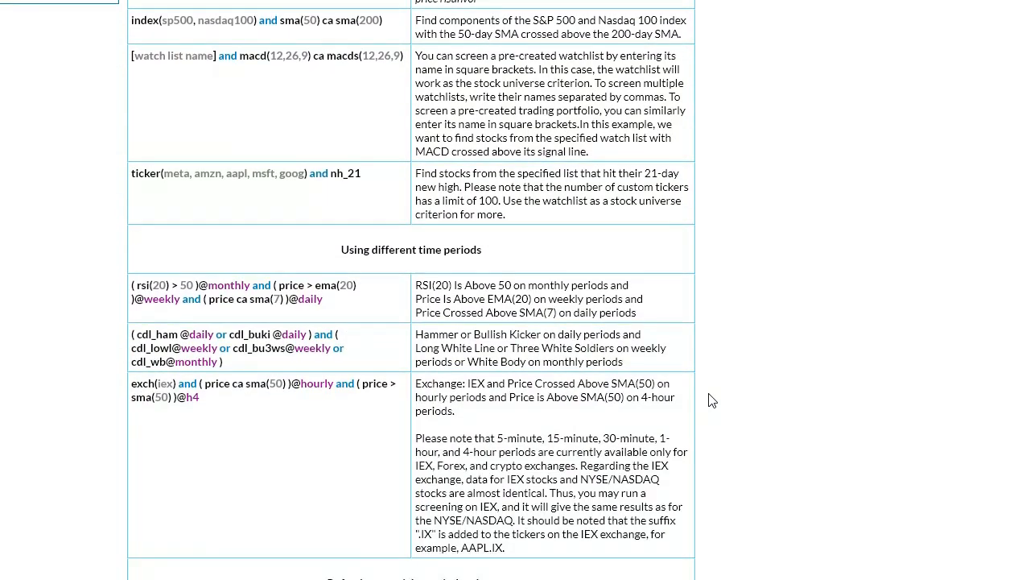
{"action": "scroll", "coordinate": [712, 400], "scroll_direction": "down", "scroll_amount": 6}
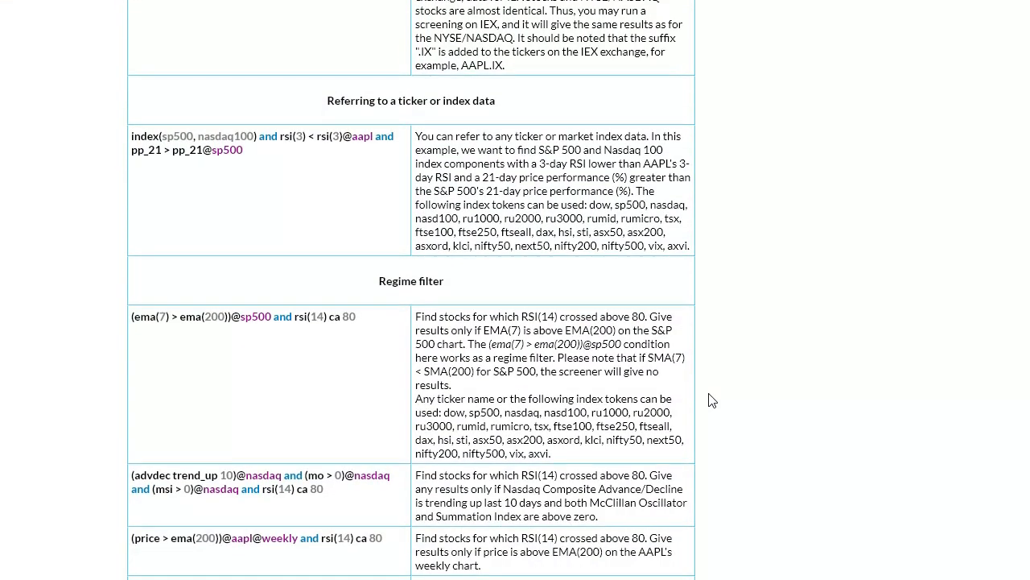
{"action": "scroll", "coordinate": [713, 400], "scroll_direction": "down", "scroll_amount": 1}
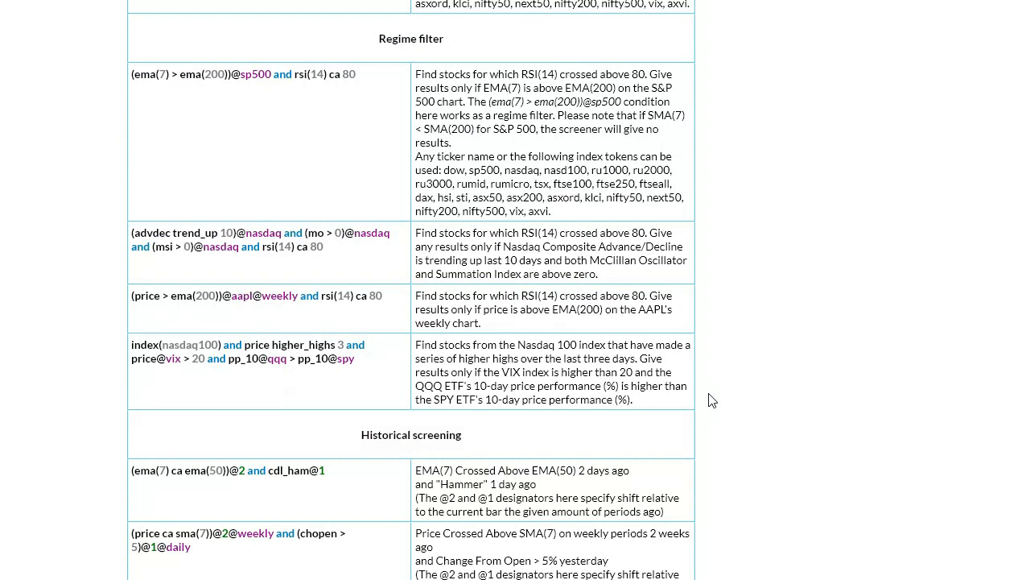